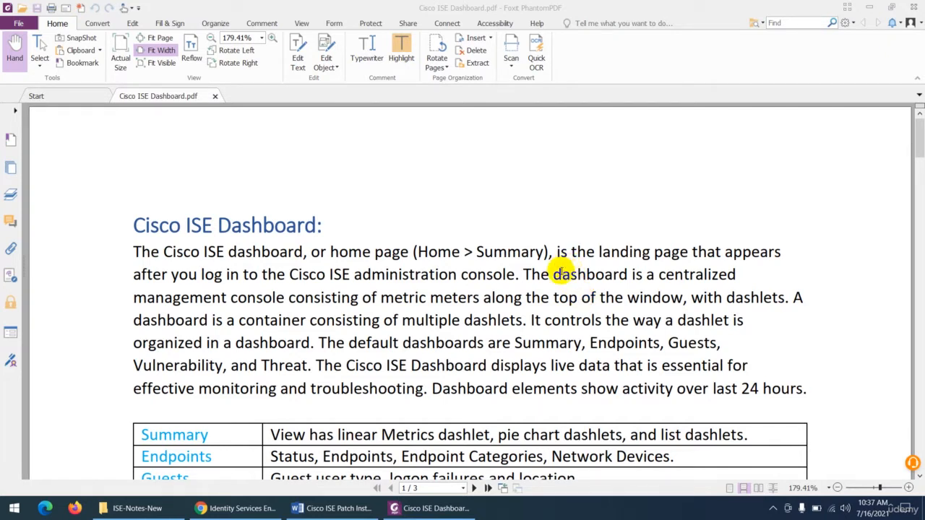
- Switch to Chrome, log in to the Cisco ISE portal as admin with the account password, and decline saving the login in LastPass
left_click_drag(554, 274, 778, 303)
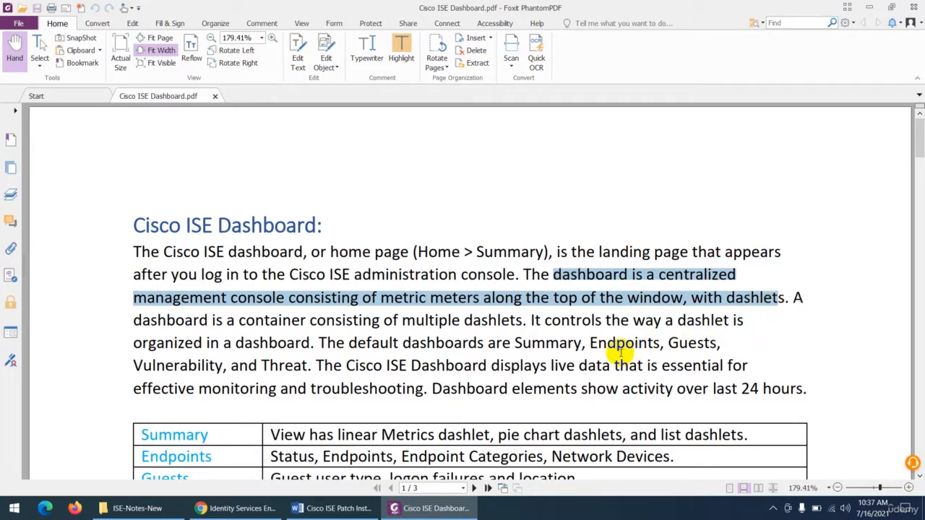
left_click(238, 508)
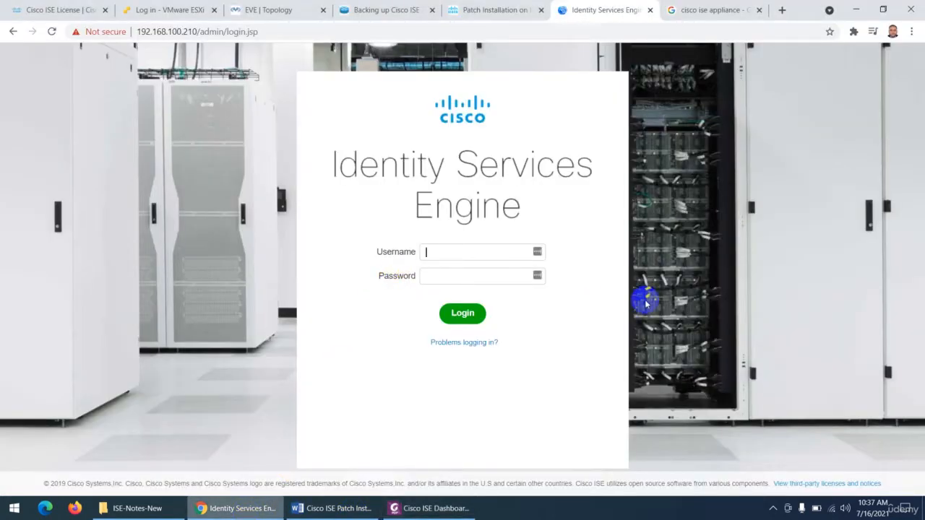
type("admin")
key("Tab")
type("*********")
key("Return")
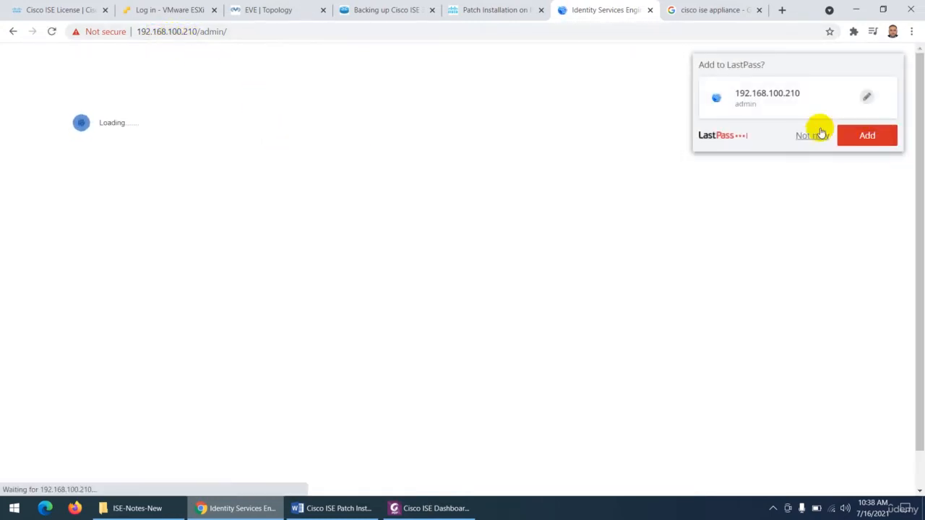
left_click(809, 135)
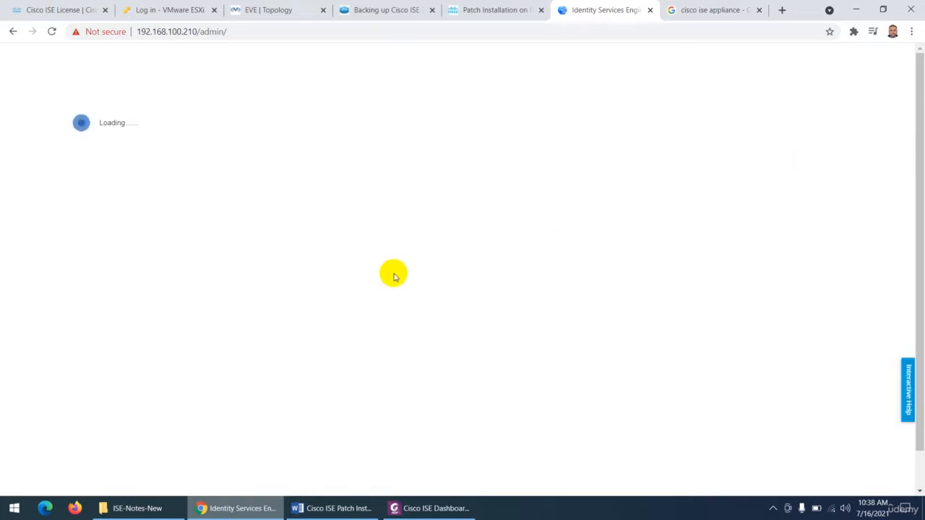
- Switch to Foxit PhantomPDF and highlight "multiple dashlets" in the Cisco ISE Dashboard paragraph
left_click(431, 507)
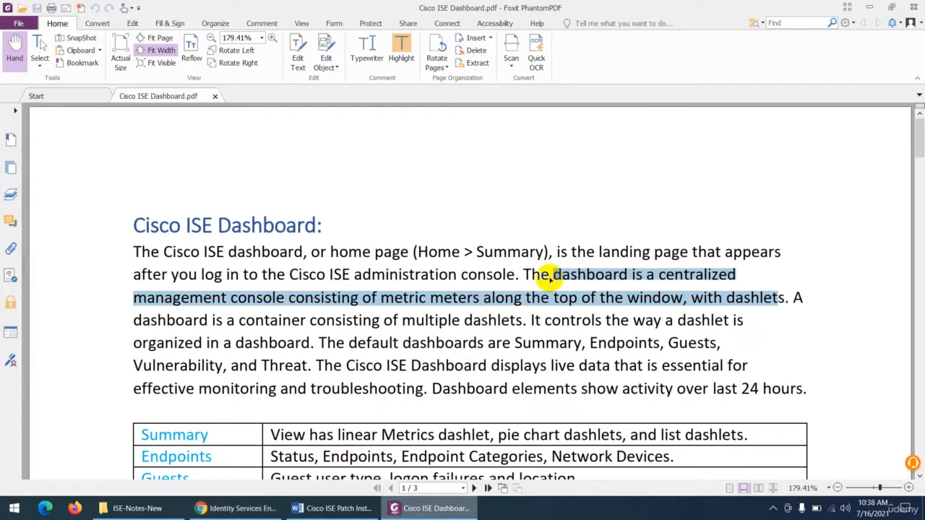
scroll(578, 279, "down", 2)
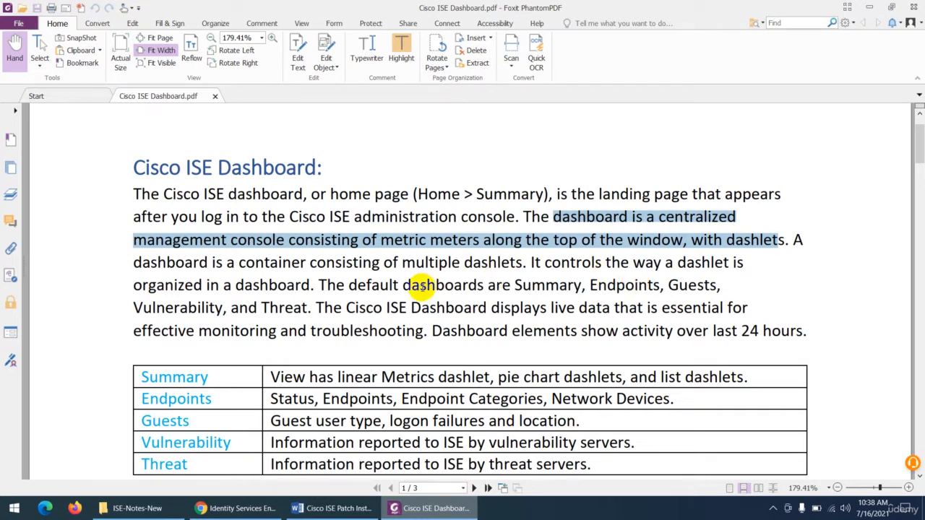
left_click_drag(402, 263, 522, 264)
left_click(402, 51)
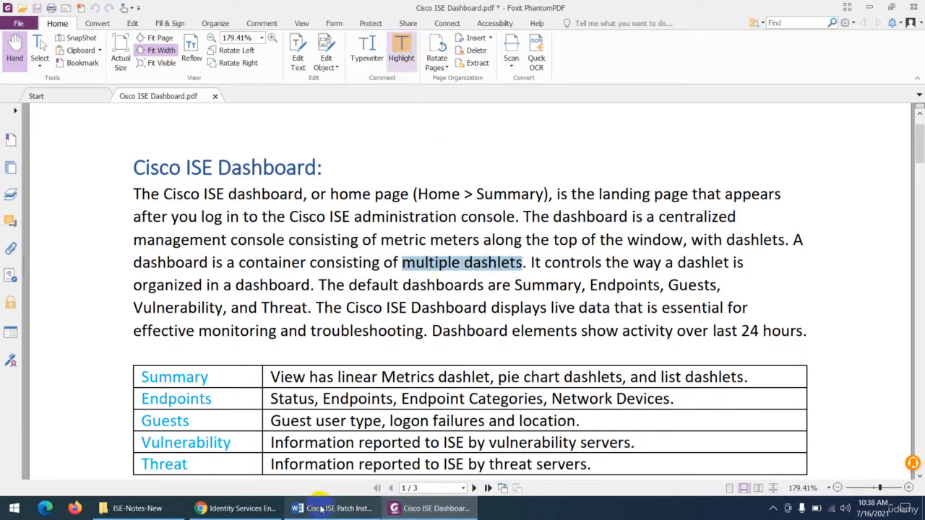
- Switch to Chrome and review the ISE options under Context Visibility, Operations, Policy, Administration, Work Centers and the help resources
left_click(241, 509)
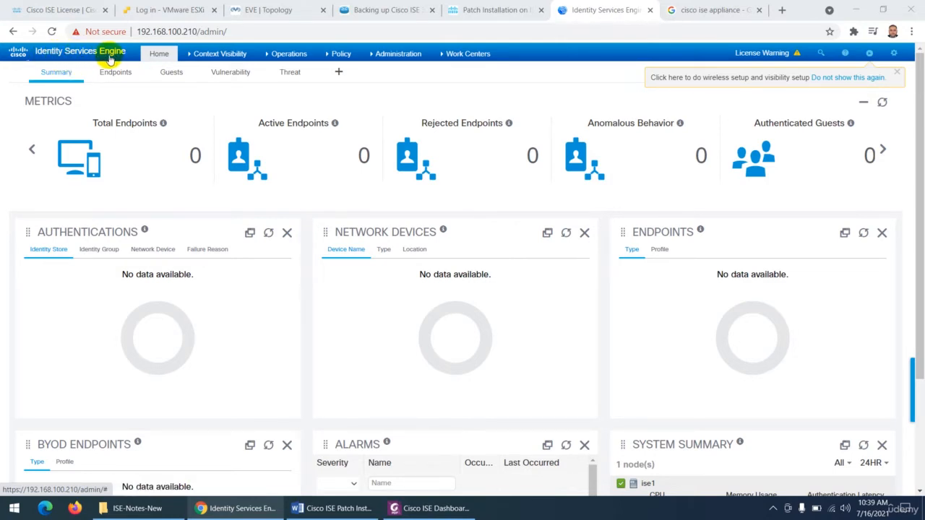
left_click(199, 56)
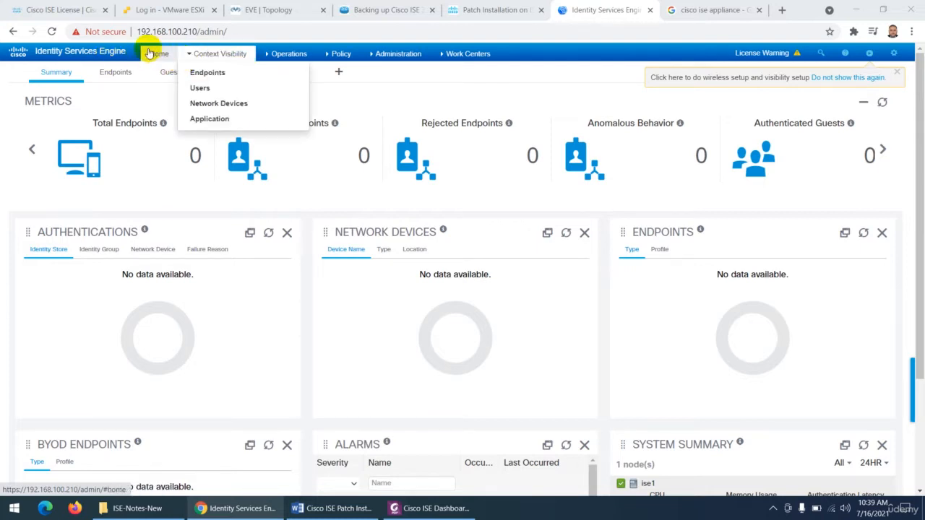
left_click(279, 55)
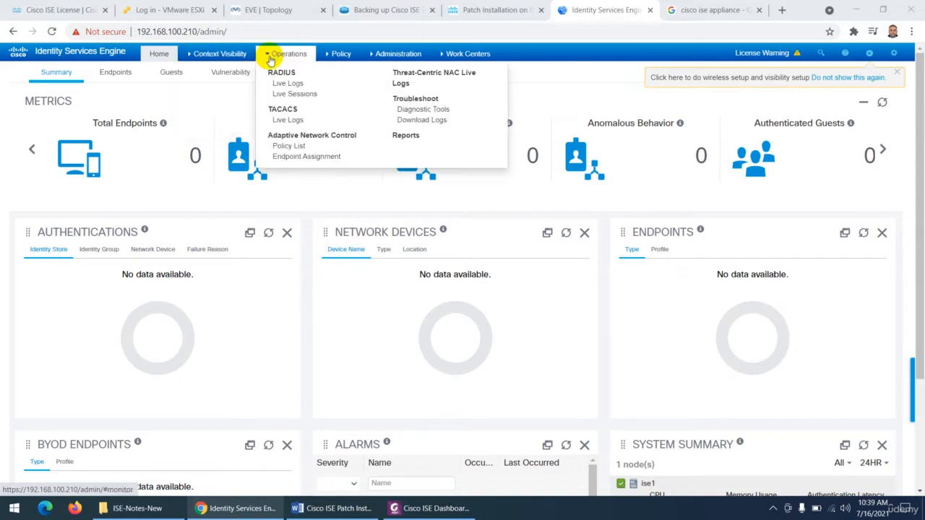
left_click(337, 58)
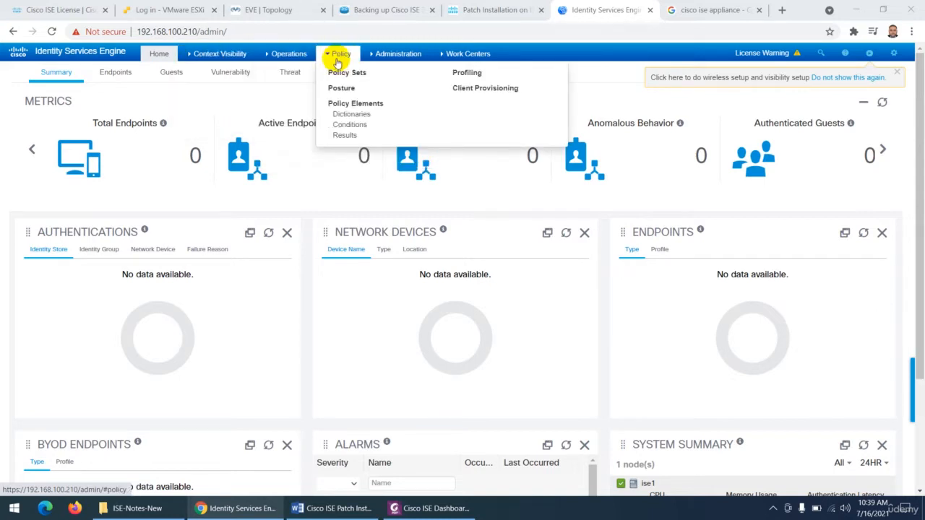
left_click(383, 58)
left_click(455, 58)
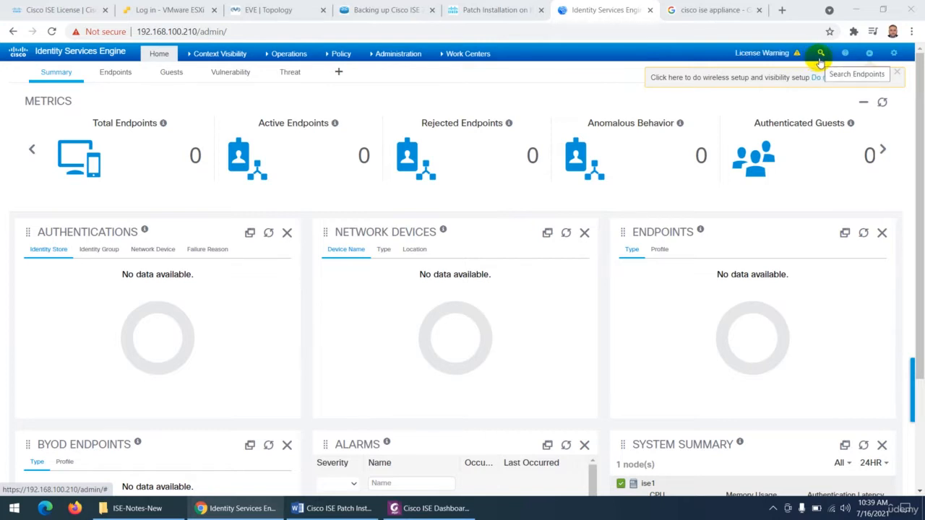
left_click(844, 54)
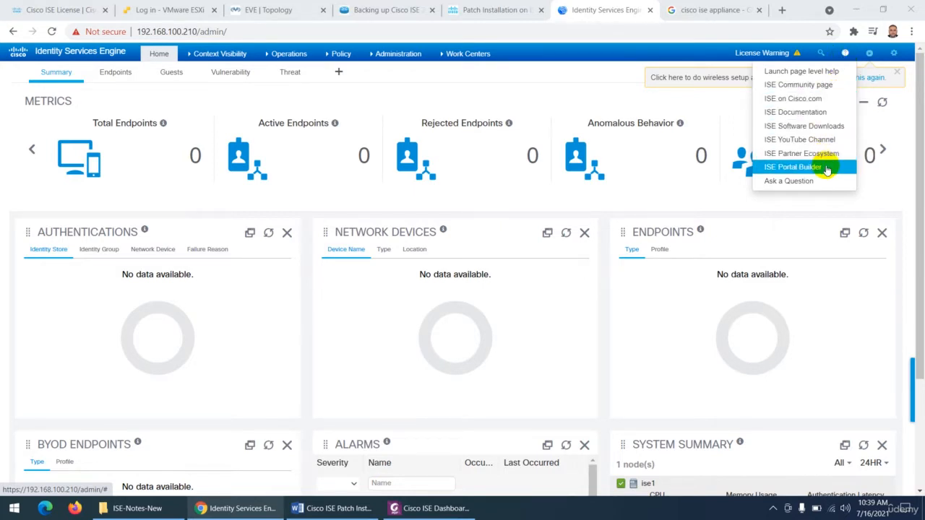
mouse_move(870, 55)
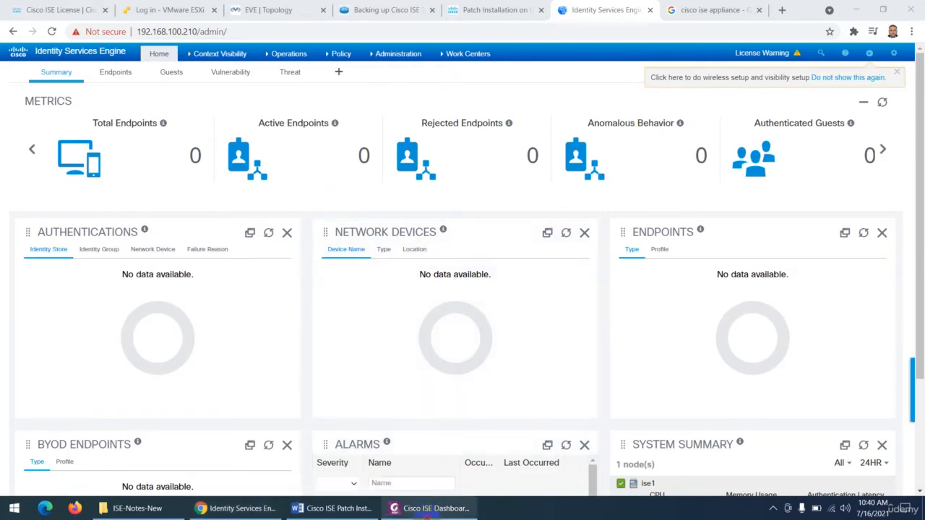
- Switch to Foxit PhantomPDF and highlight "endpoints, users, and network access devices (NAD)" in the Context Visibility description
left_click(430, 508)
scroll(426, 350, "down", 10)
scroll(426, 351, "down", 15)
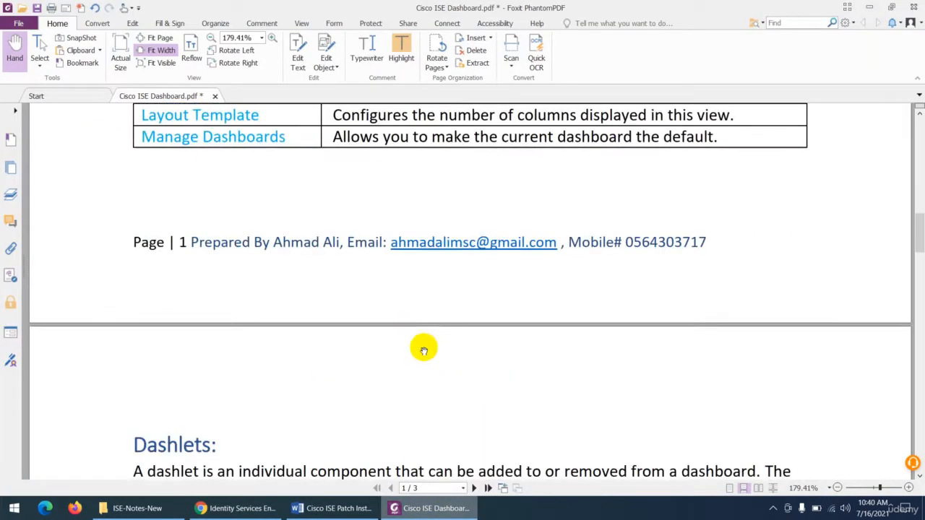
scroll(426, 339, "down", 15)
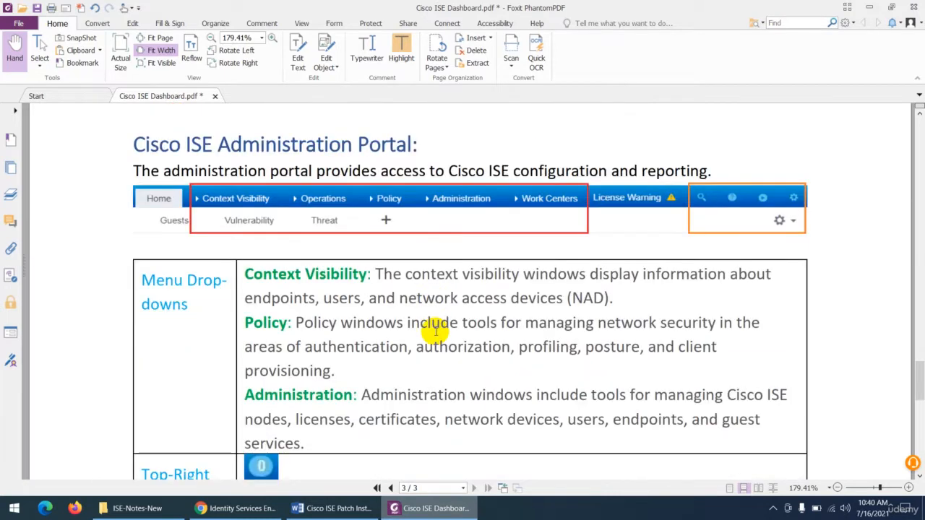
scroll(437, 331, "down", 1)
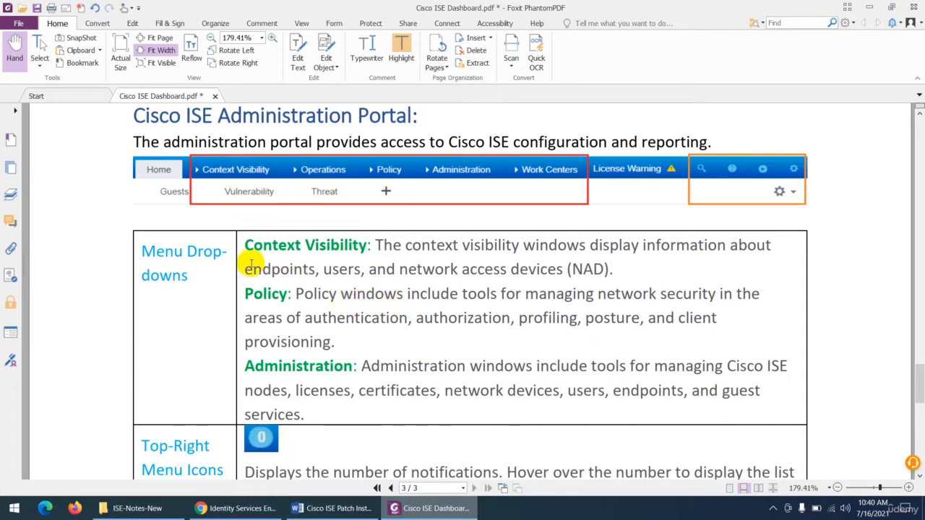
left_click_drag(245, 269, 610, 268)
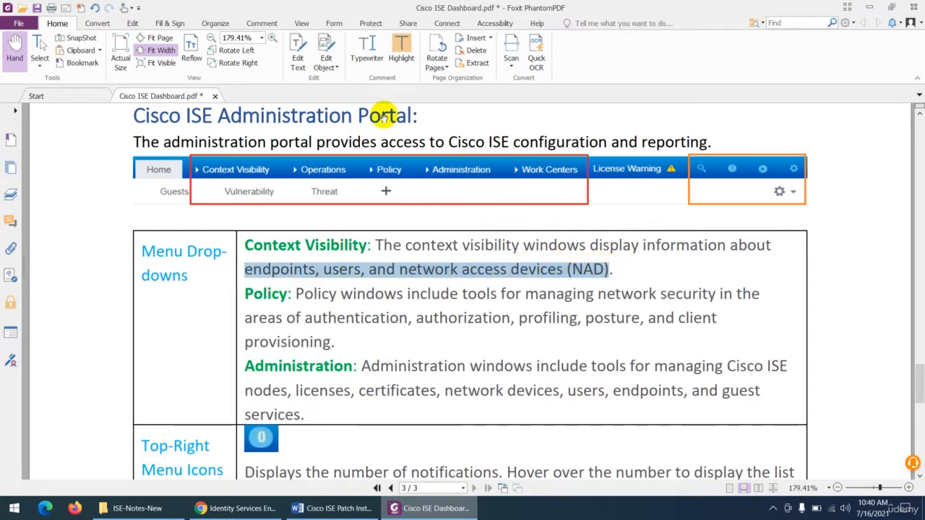
left_click(401, 45)
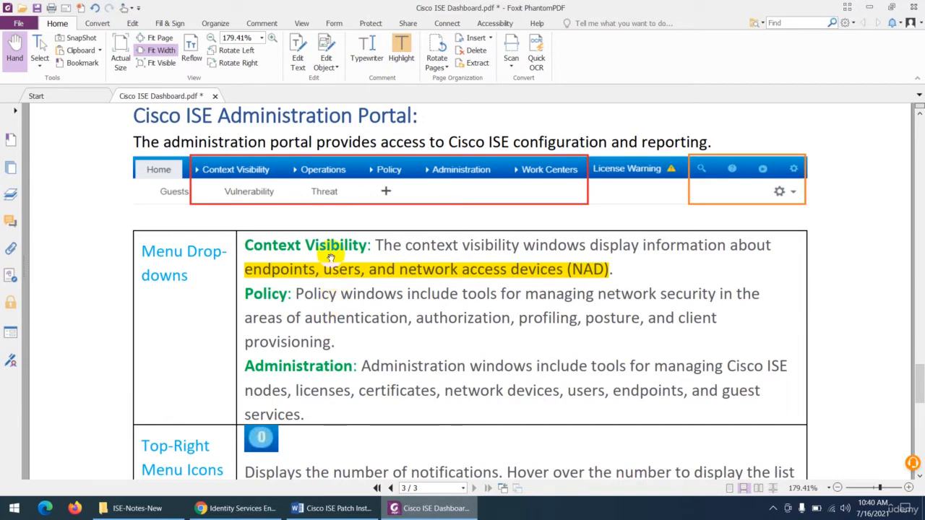
- Switch to Chrome, view the Context Visibility pages for Endpoints, Users and Network Devices, and return to the ISE home dashboard
left_click(233, 508)
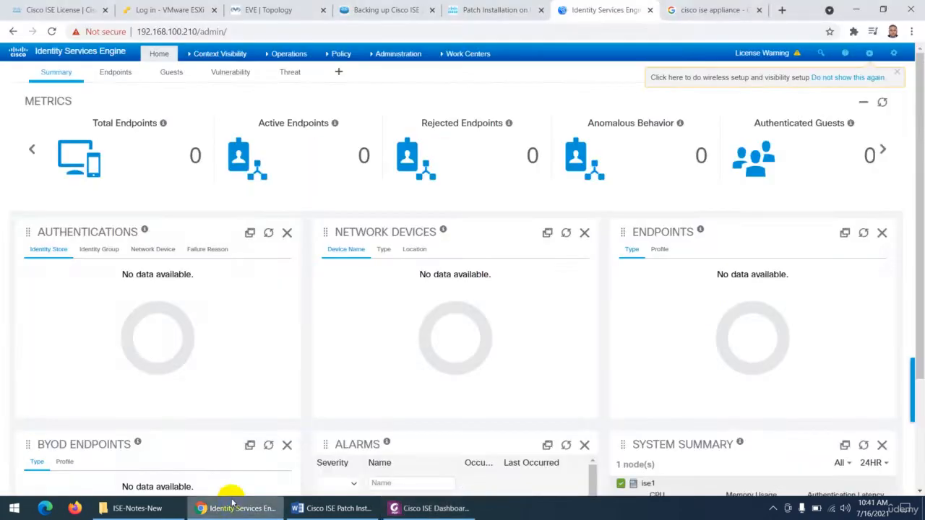
left_click(207, 57)
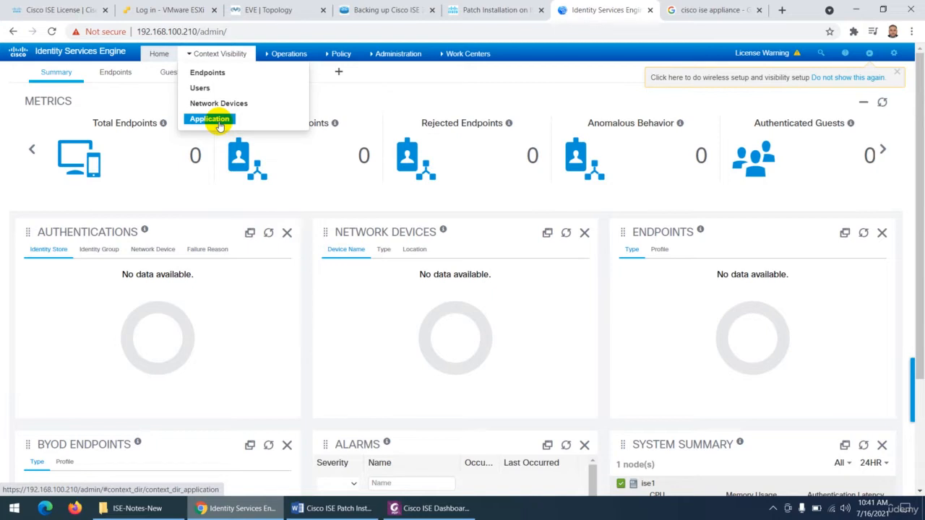
left_click(209, 75)
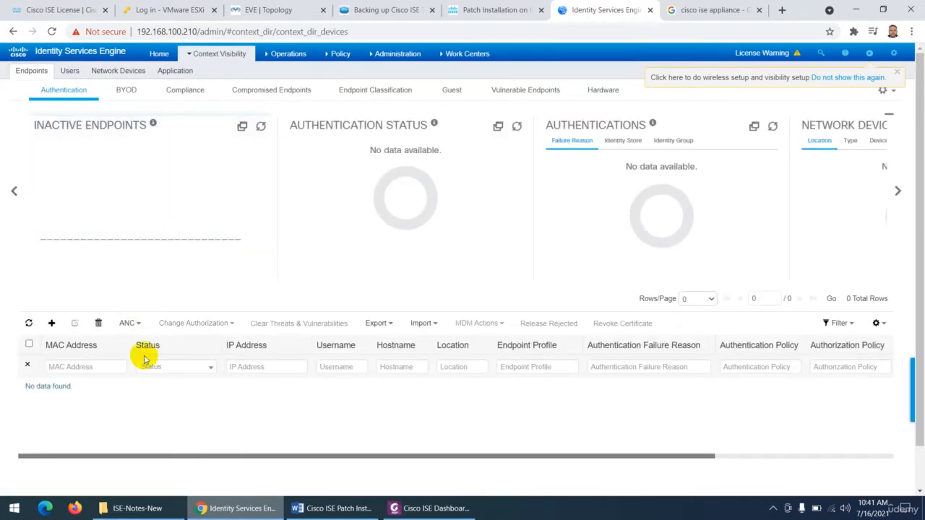
left_click(70, 70)
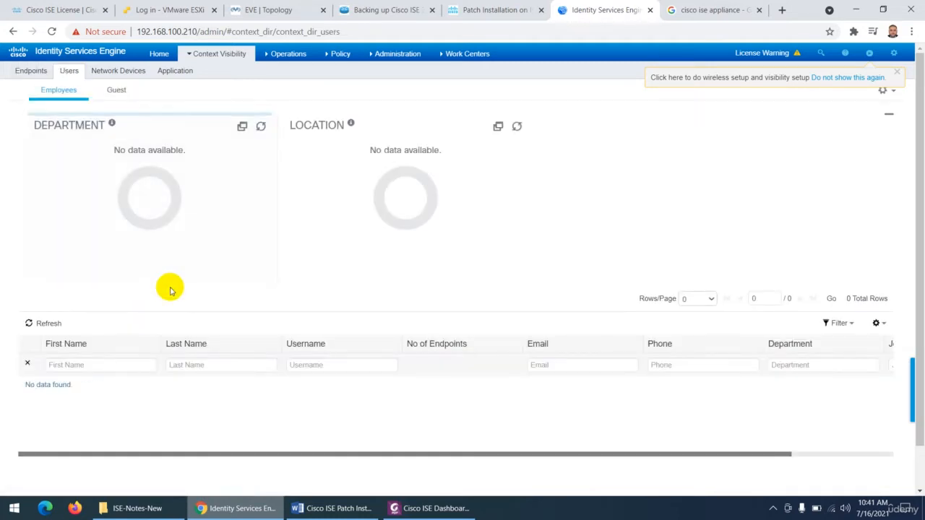
left_click(112, 76)
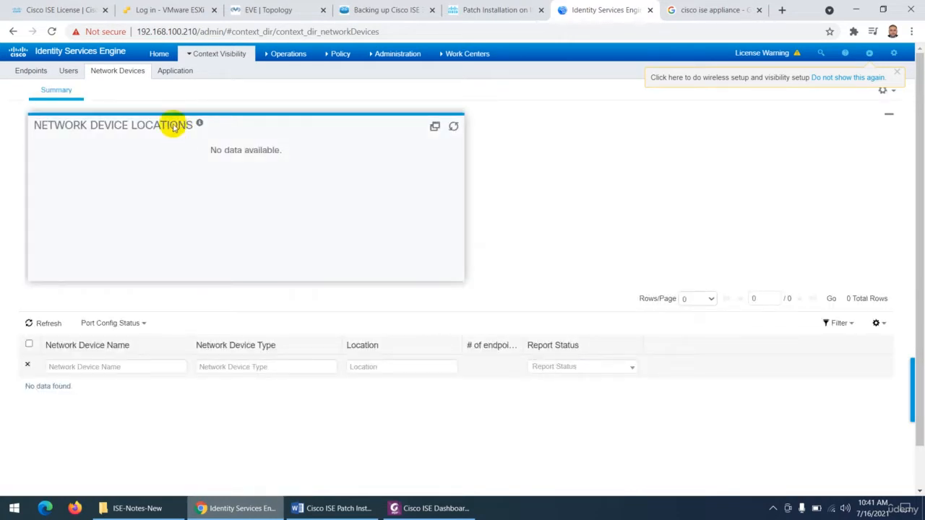
left_click(159, 56)
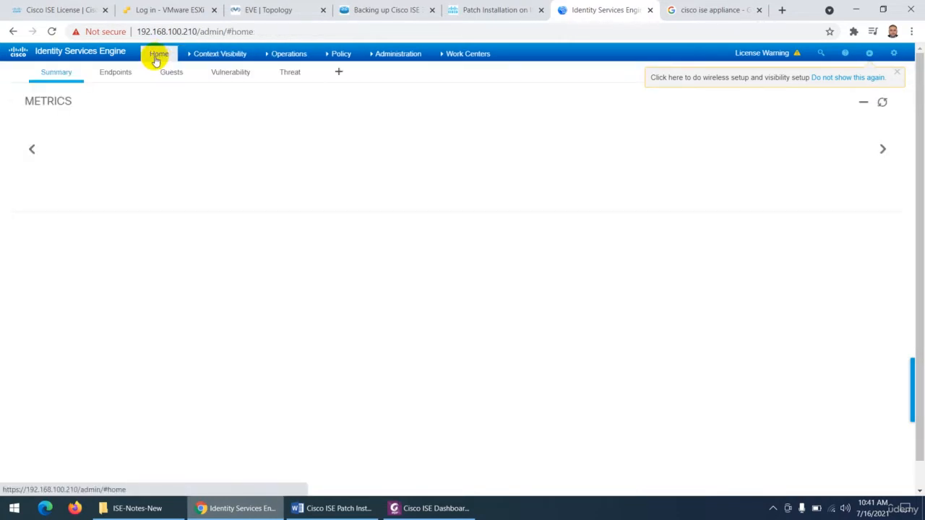
- Look over the options offered under Work Centers, Context Visibility and Operations
left_click(466, 54)
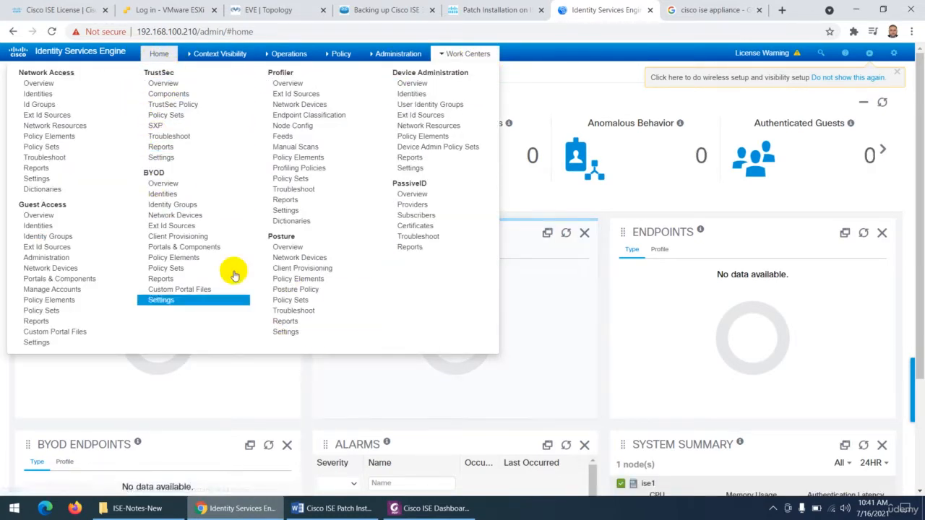
mouse_move(191, 62)
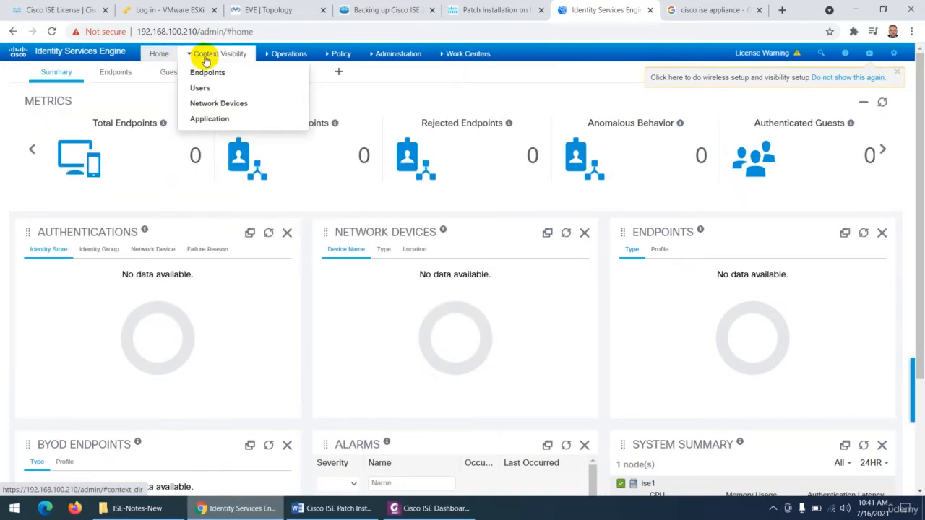
mouse_move(287, 60)
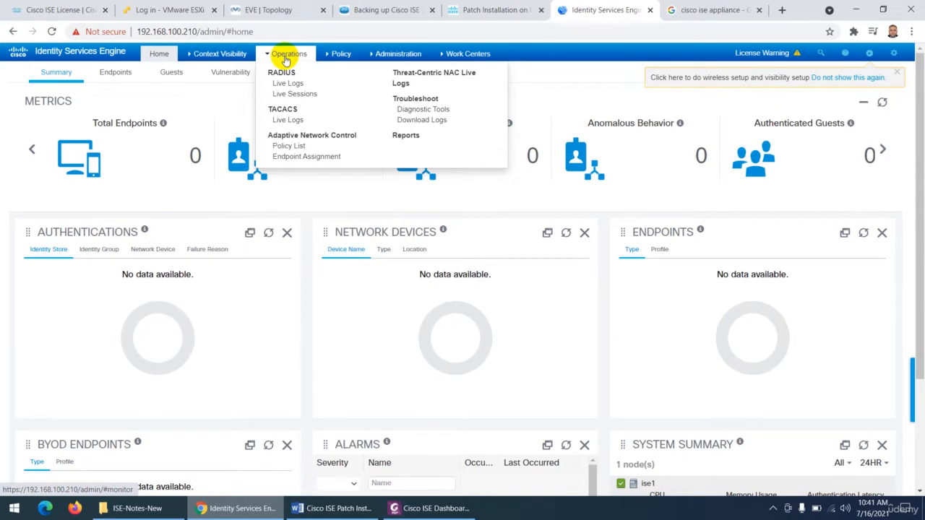
mouse_move(390, 58)
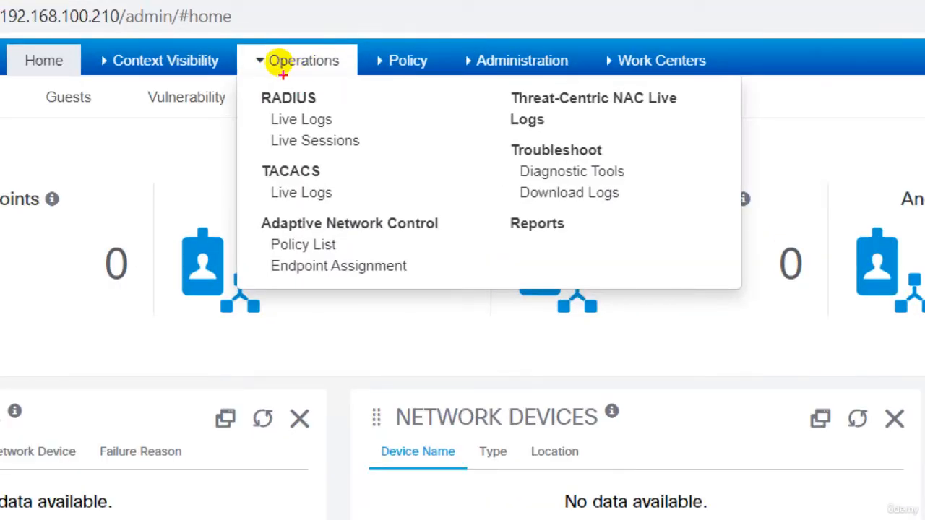
mouse_move(282, 67)
left_mouse_down()
mouse_move(180, 164)
mouse_move(137, 178)
mouse_move(170, 189)
mouse_move(174, 210)
mouse_move(193, 215)
mouse_move(206, 237)
mouse_move(207, 206)
mouse_move(221, 220)
left_mouse_up()
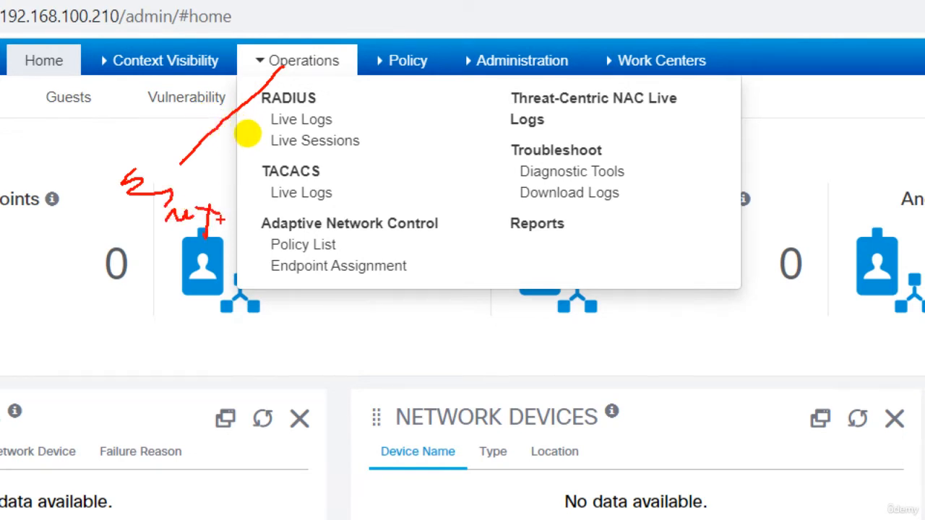
mouse_move(406, 61)
left_mouse_down()
mouse_move(470, 170)
mouse_move(466, 223)
left_mouse_up()
mouse_move(474, 191)
left_mouse_down()
mouse_move(496, 235)
mouse_move(478, 235)
left_mouse_up()
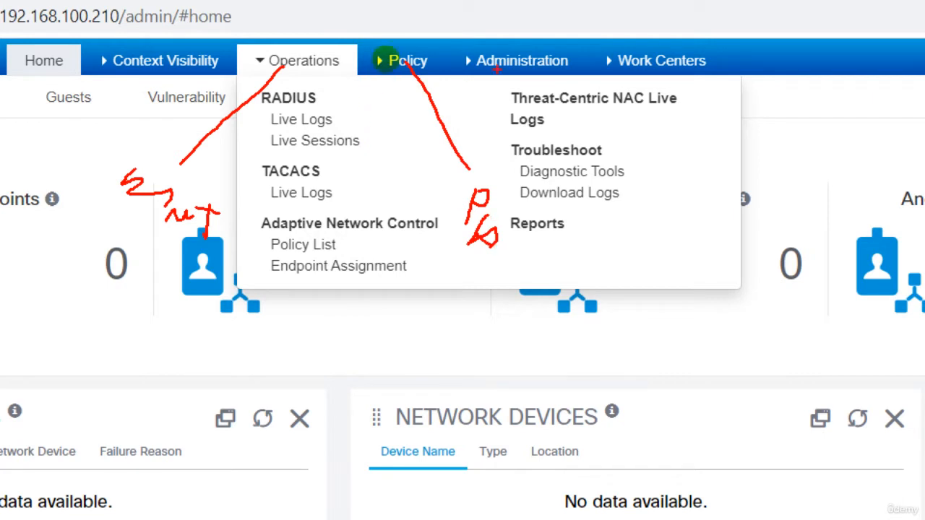
left_click_drag(499, 64, 517, 134)
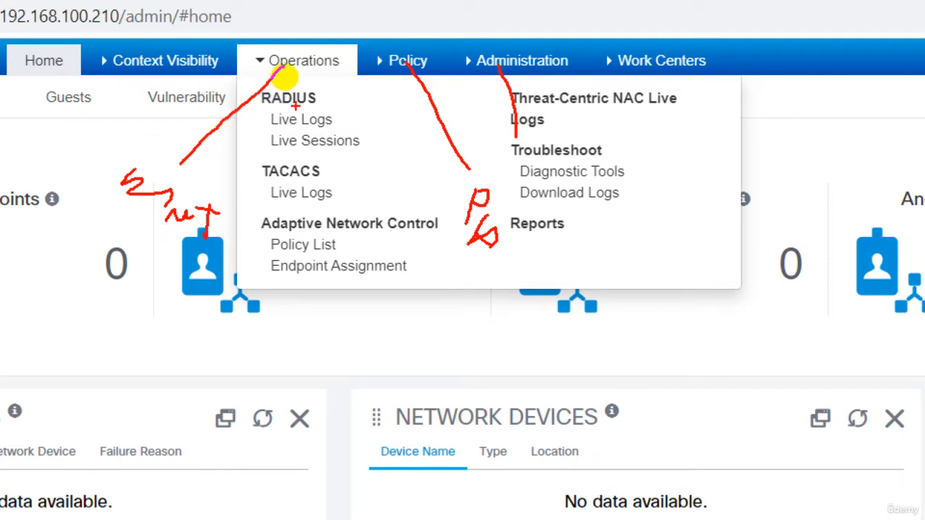
left_click_drag(262, 108, 315, 107)
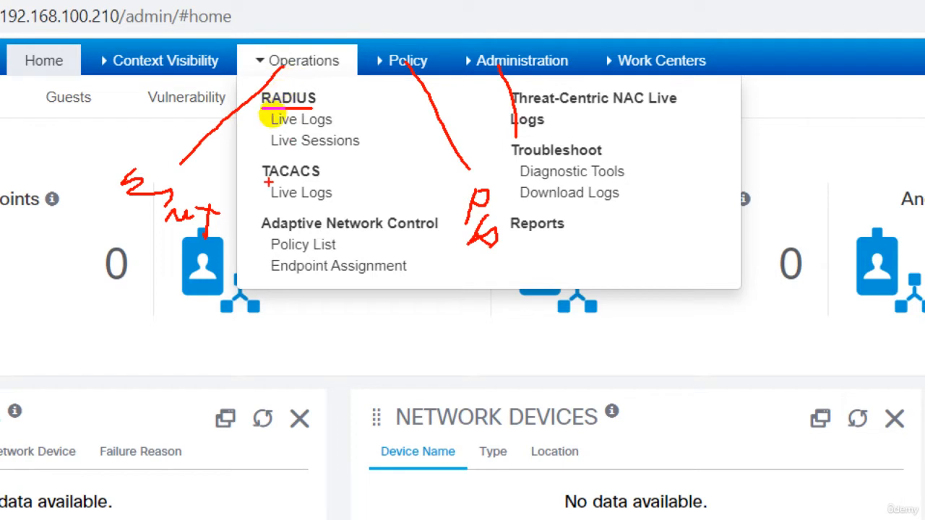
left_click_drag(257, 178, 315, 174)
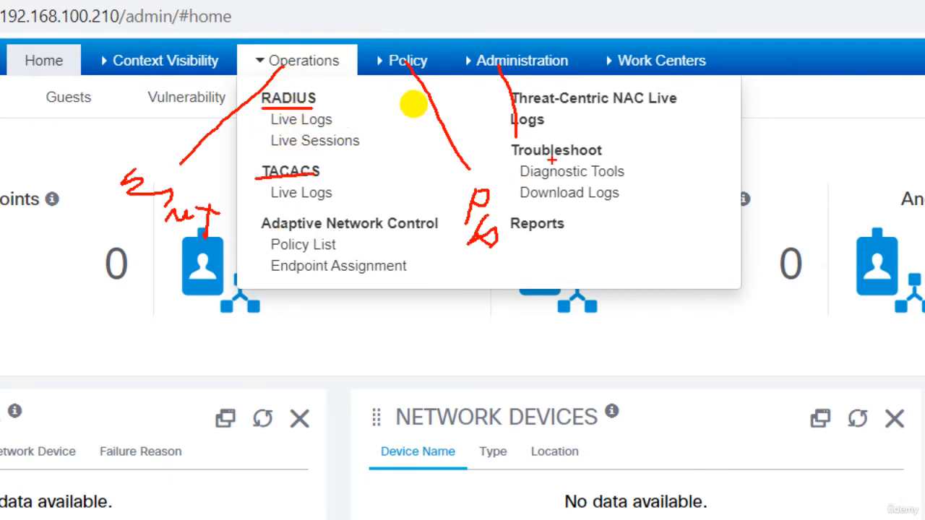
left_click_drag(545, 156, 601, 153)
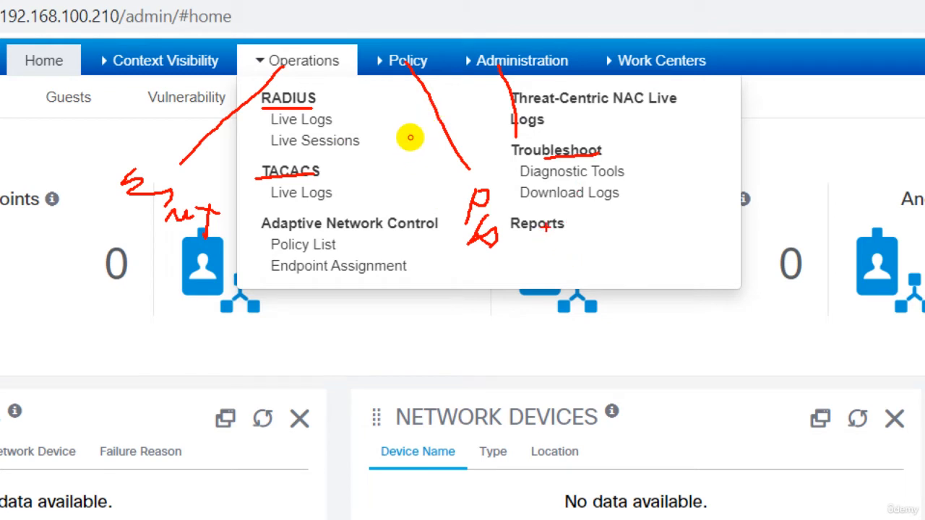
- Mark the Reports option under Operations, and look over the options offered under Policy and Administration
left_click_drag(546, 230, 558, 263)
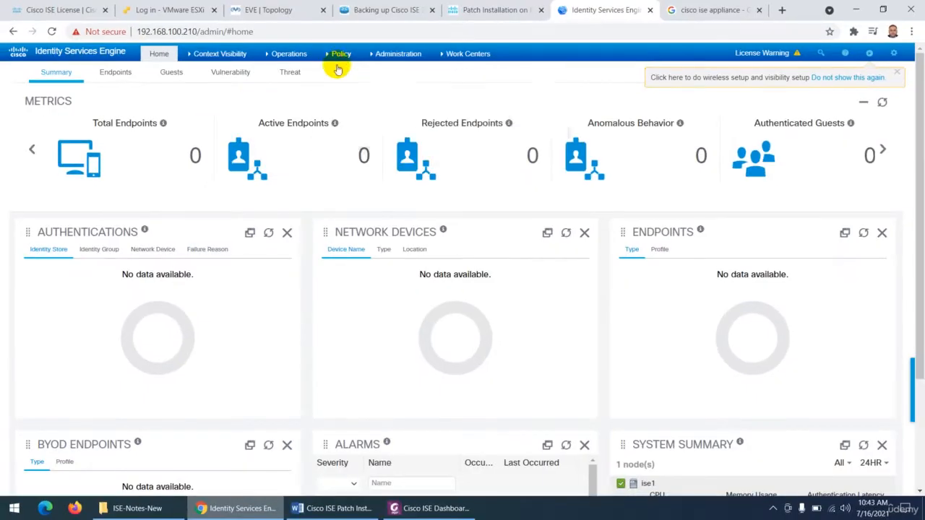
left_click(406, 60)
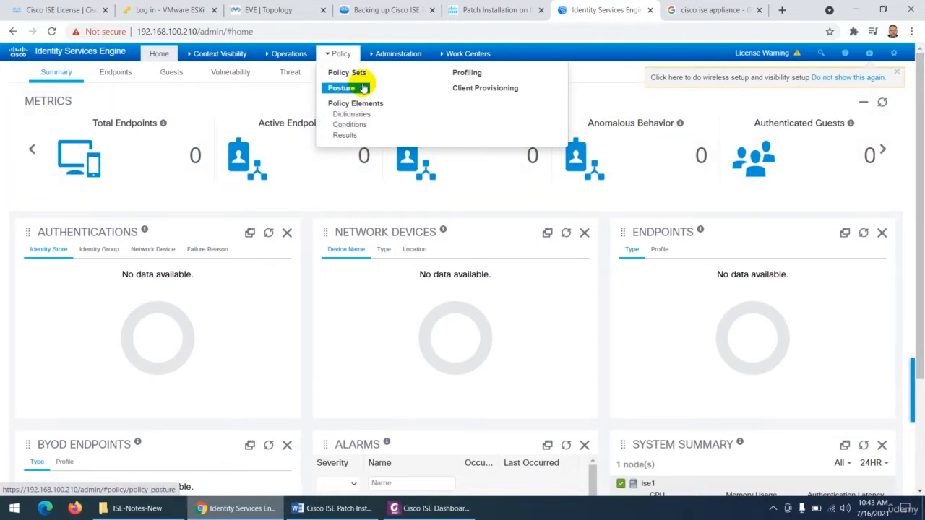
left_click(388, 55)
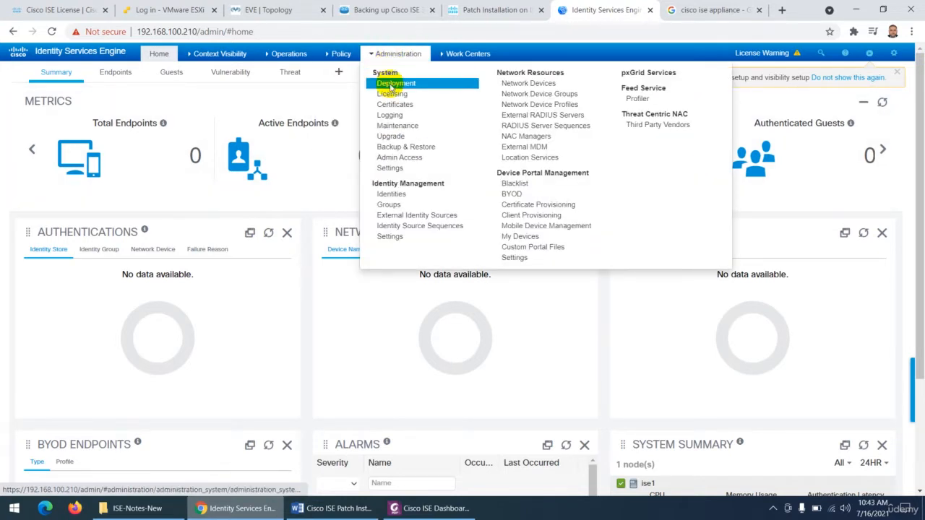
- Open the system Deployment page and review the ise1 node's general settings, including its personas, policy services and pxGrid description
left_click(390, 85)
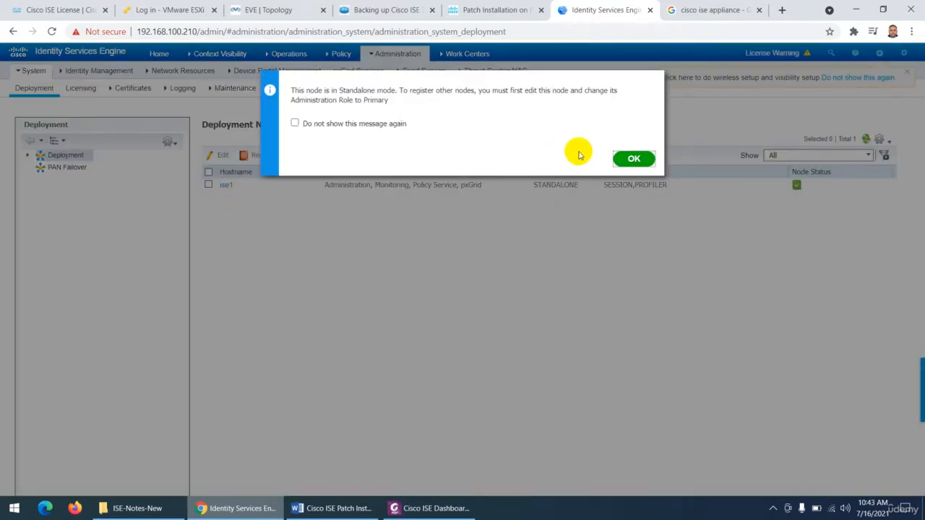
left_click(632, 156)
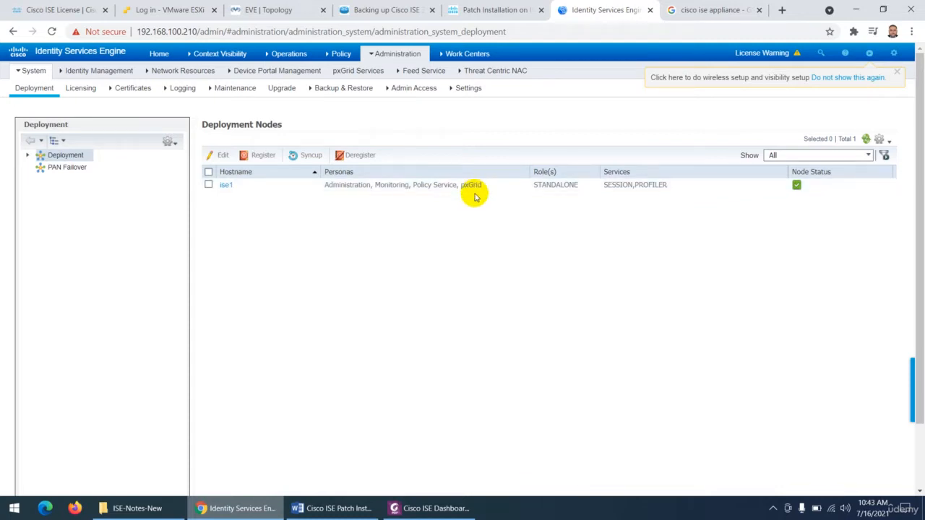
left_click(226, 186)
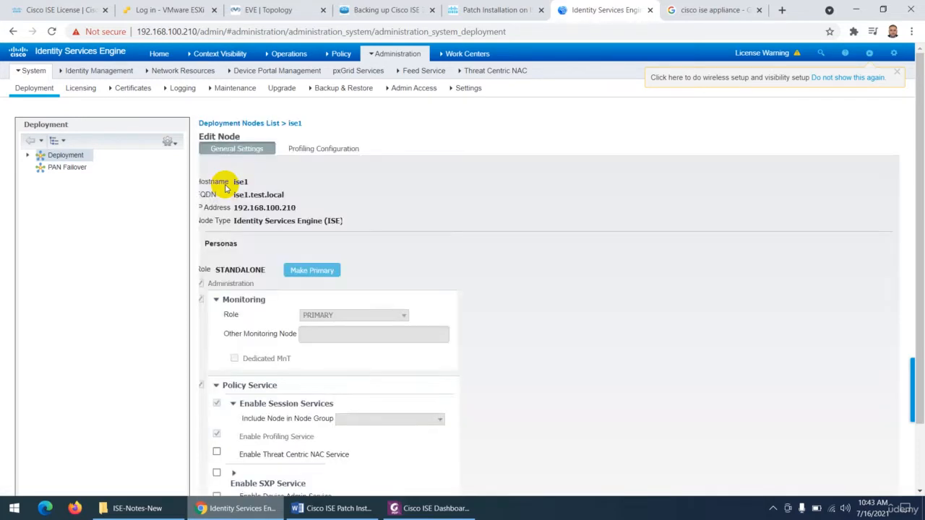
scroll(231, 202, "down", 2)
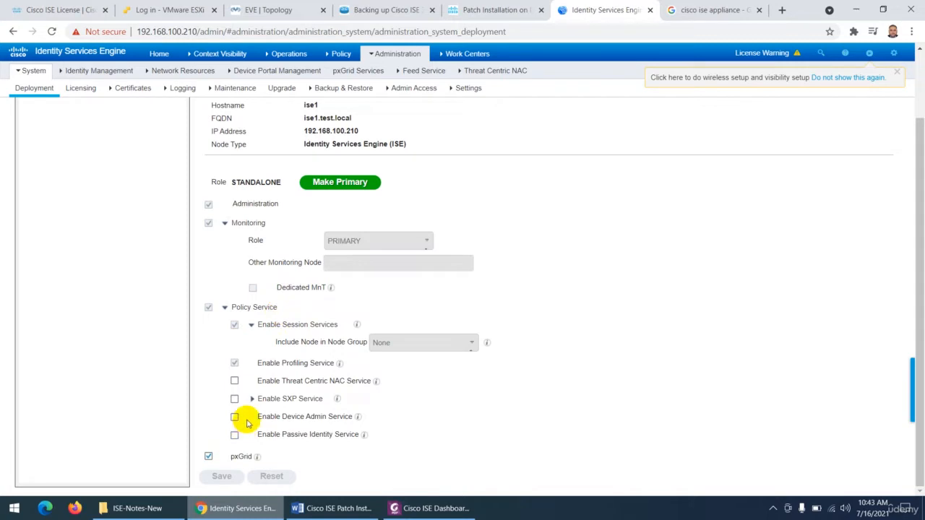
mouse_move(237, 458)
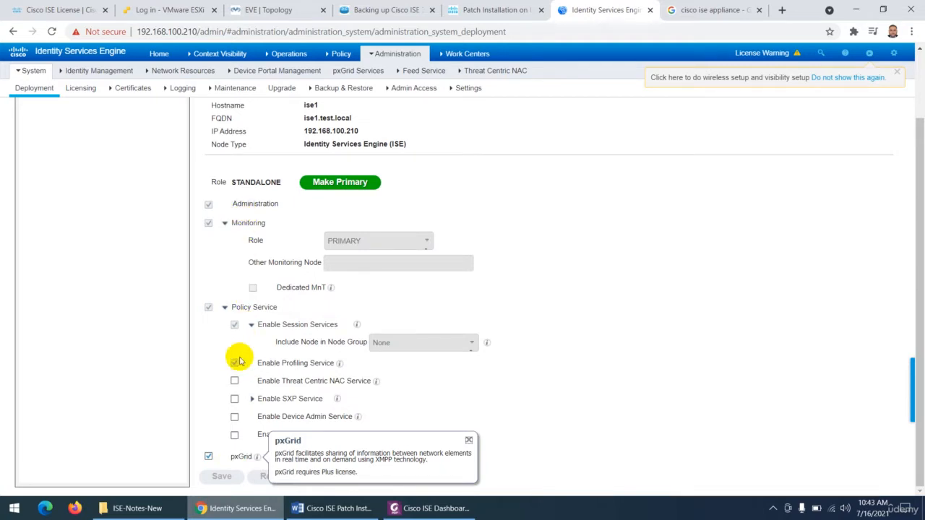
- Review the options under Operations, Policy and Administration from the node page, and return to the ISE home dashboard
left_click(253, 71)
left_click(269, 59)
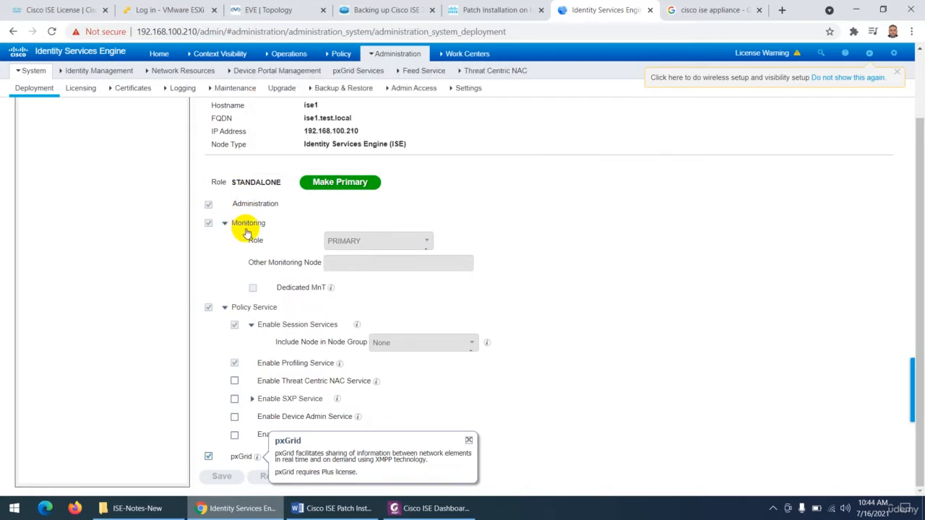
mouse_move(283, 69)
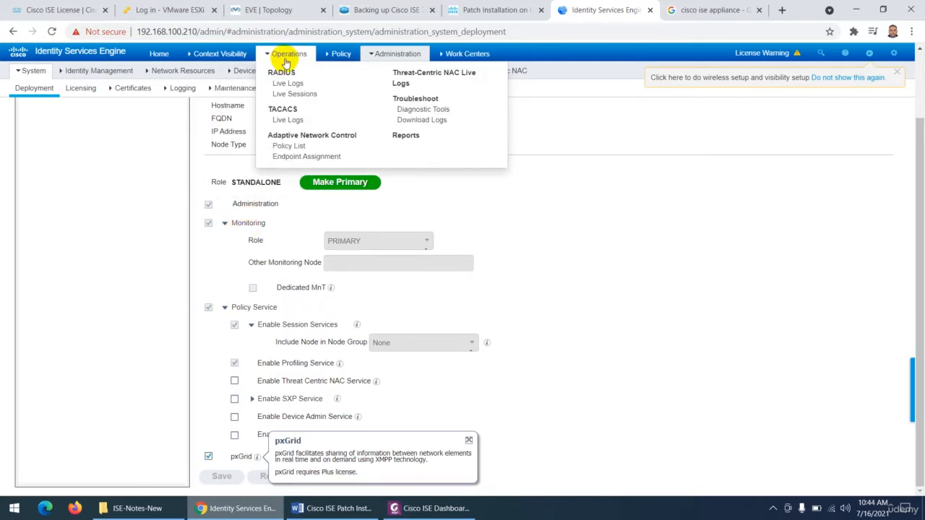
mouse_move(336, 58)
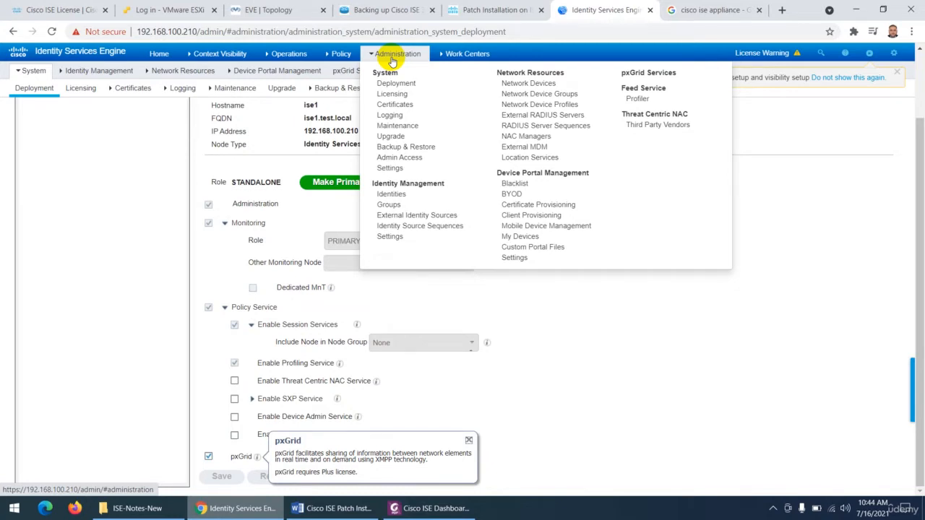
left_click(156, 55)
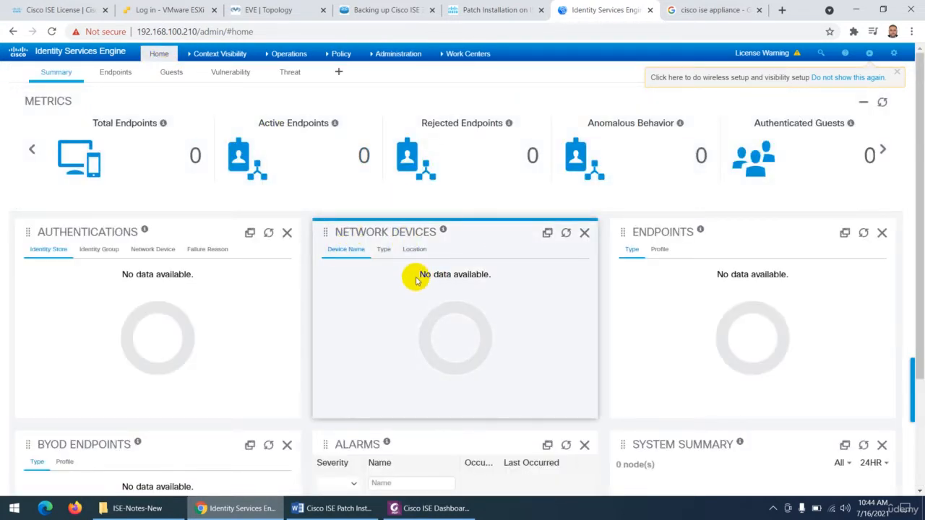
- Look over the options under Context Visibility, Work Centers, Operations, Policy and Administration from the home dashboard
mouse_move(189, 57)
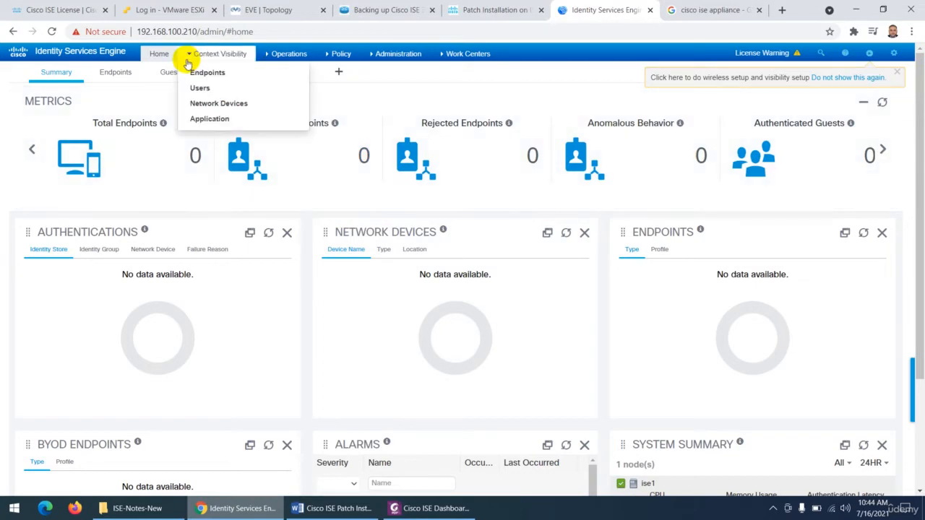
mouse_move(439, 55)
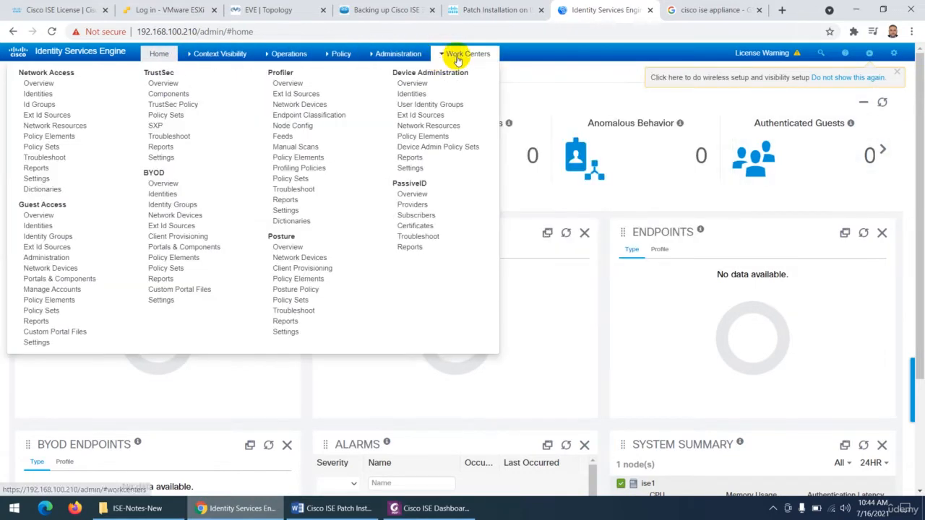
mouse_move(224, 54)
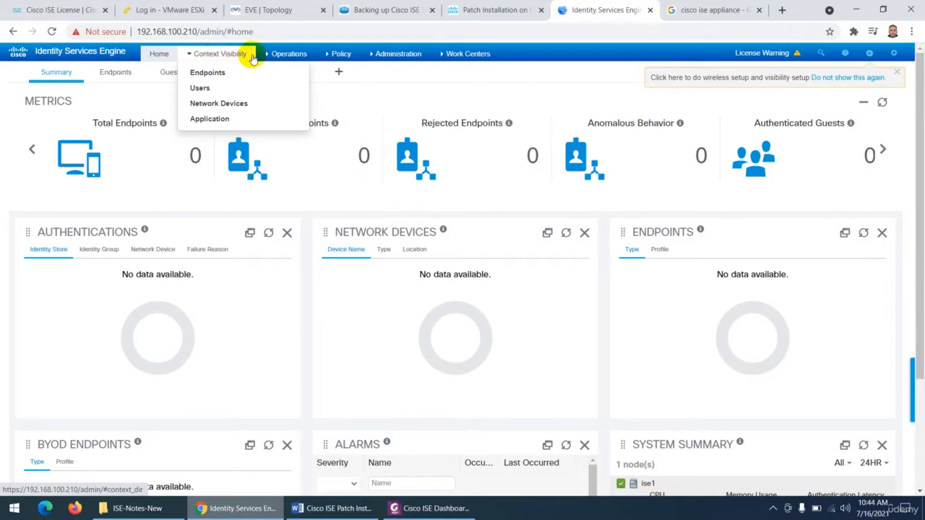
mouse_move(284, 61)
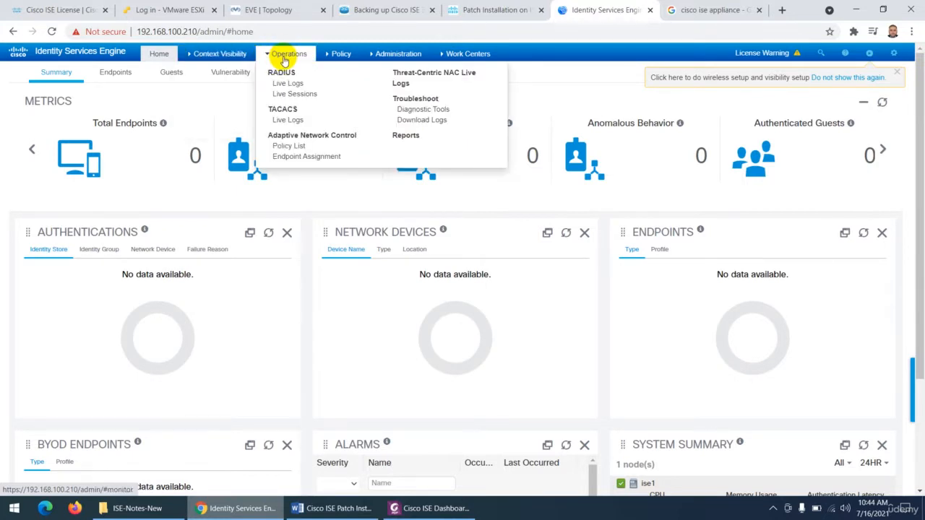
mouse_move(336, 58)
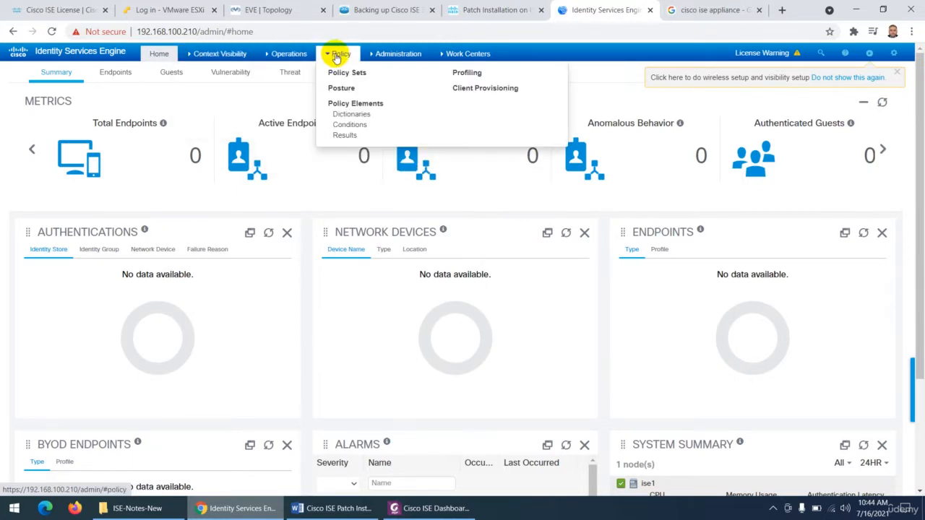
mouse_move(388, 64)
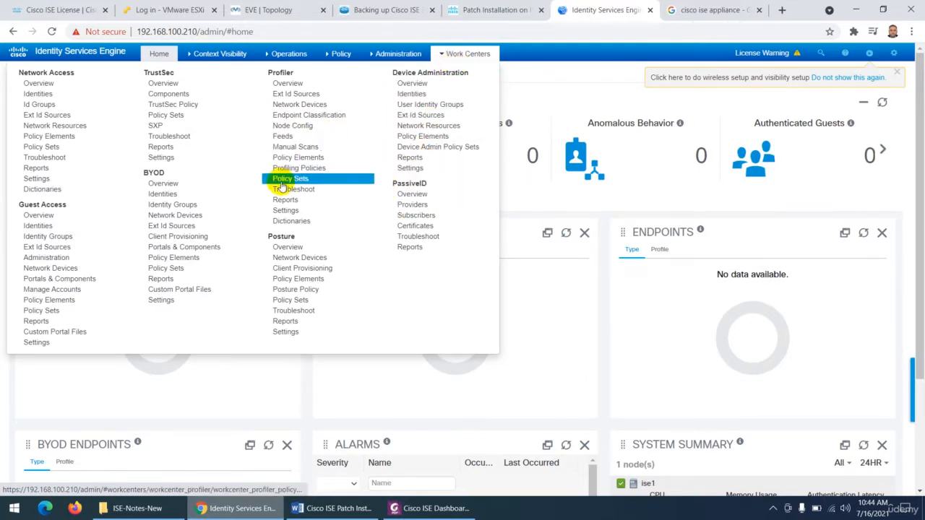
- Review the License Warning details and dismiss them, and bring up the endpoint search field
left_click(760, 53)
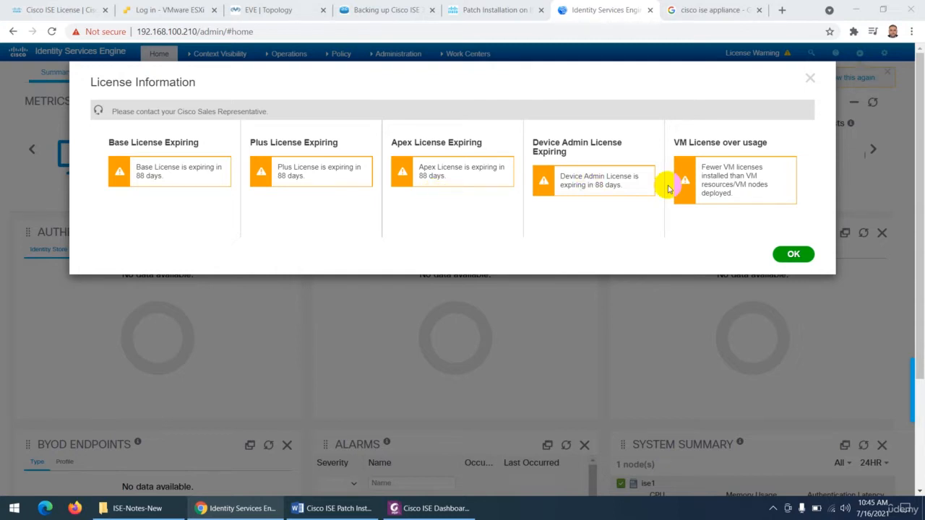
left_click(793, 253)
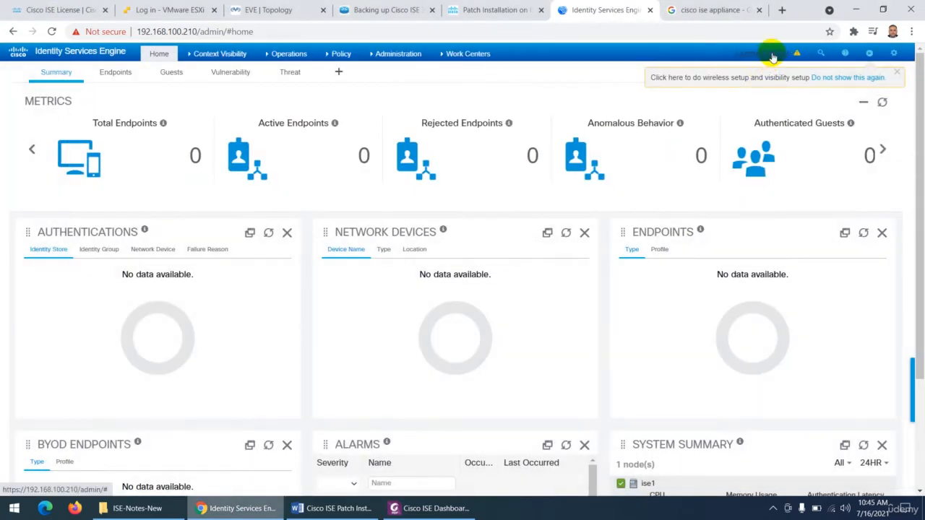
left_click(819, 52)
left_click(713, 76)
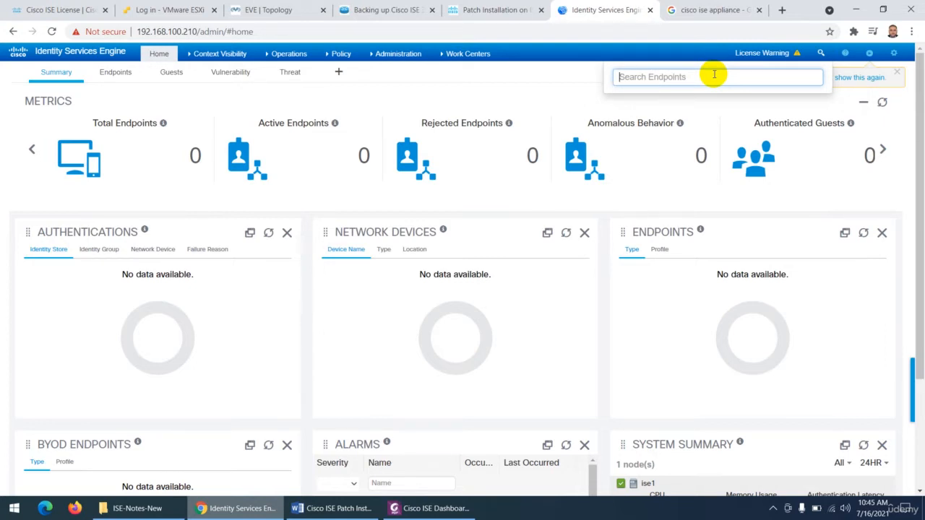
- View the admin user's Account Settings and close them without saving
left_click(894, 54)
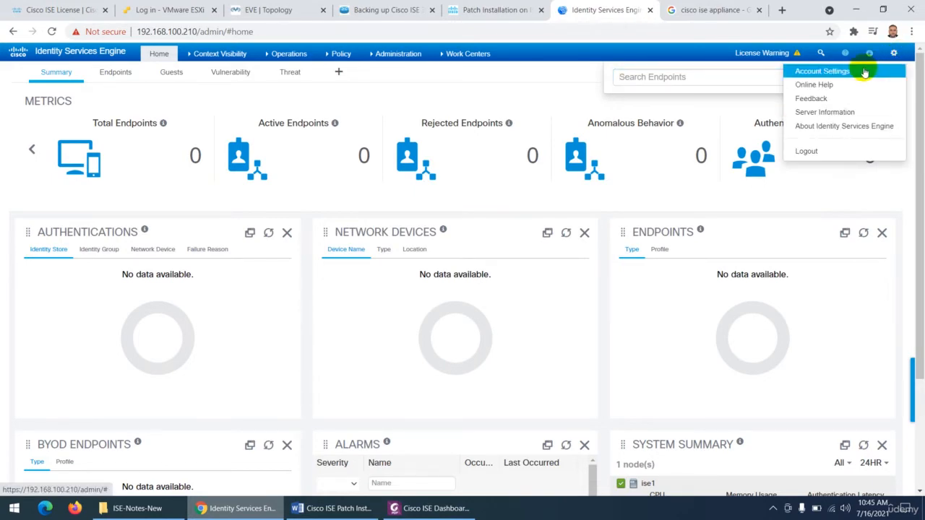
left_click(864, 72)
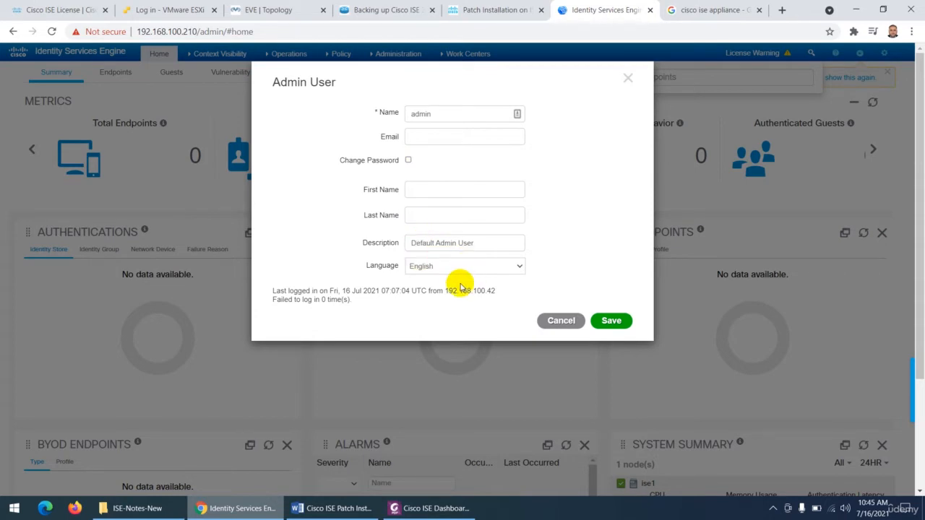
left_click(556, 320)
- Open the Online Help window and the Feedback page in turn, closing each one
left_click(893, 52)
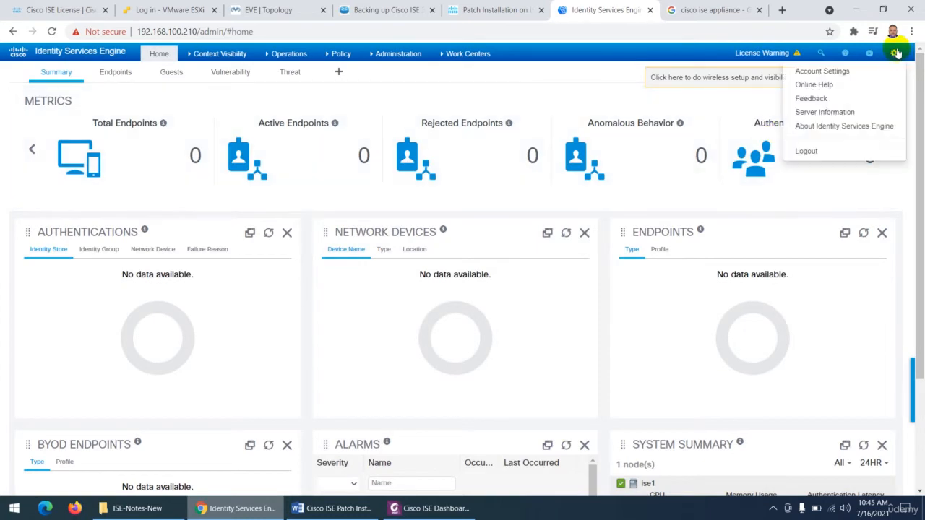
left_click(838, 86)
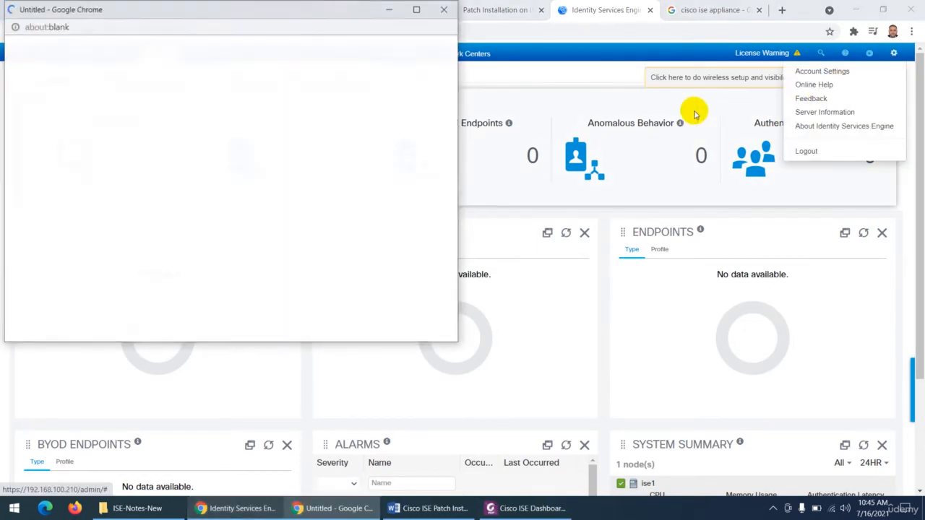
left_click(445, 10)
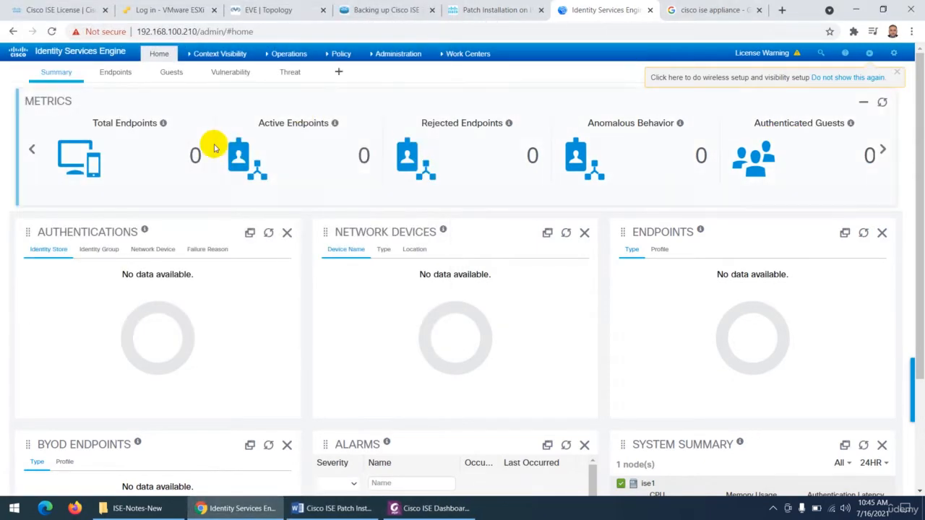
left_click(894, 52)
left_click(840, 100)
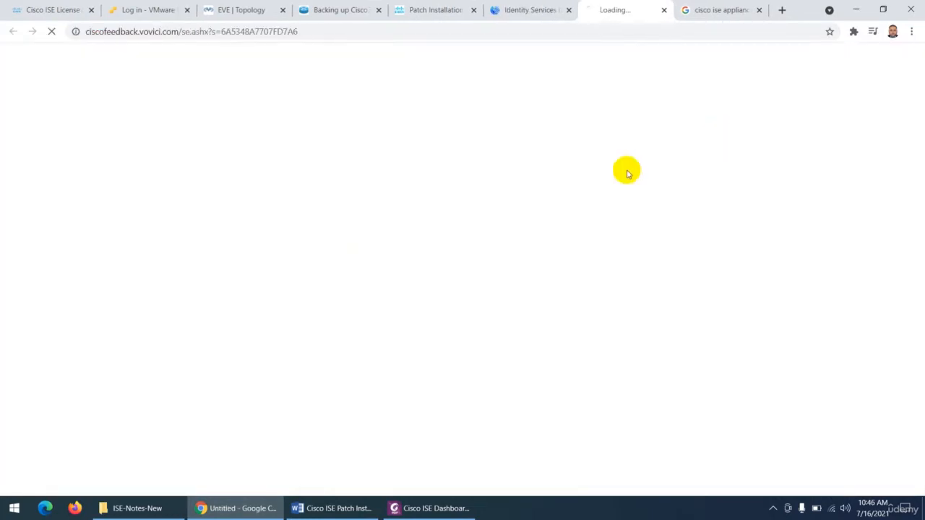
left_click(663, 11)
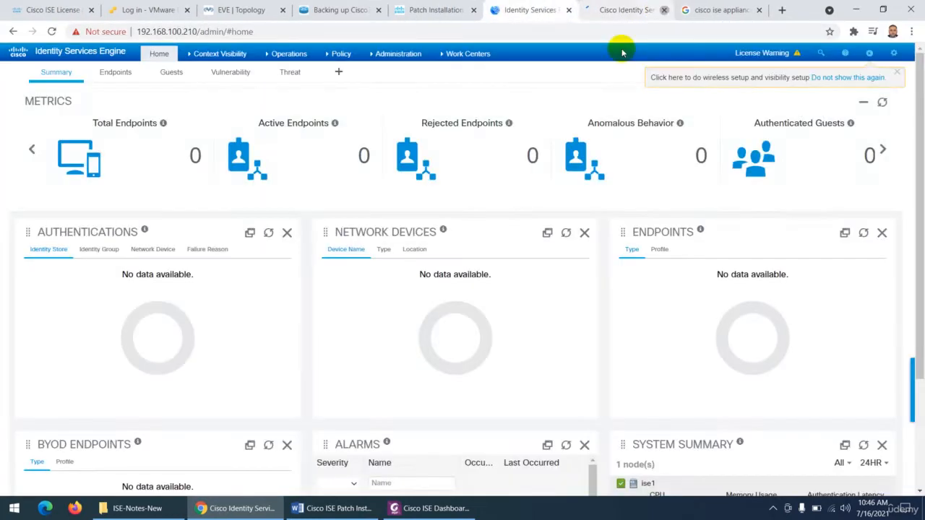
- Examine the Server Information, marking the pxGrid persona, role, version and patch entries, and close it
left_click(894, 53)
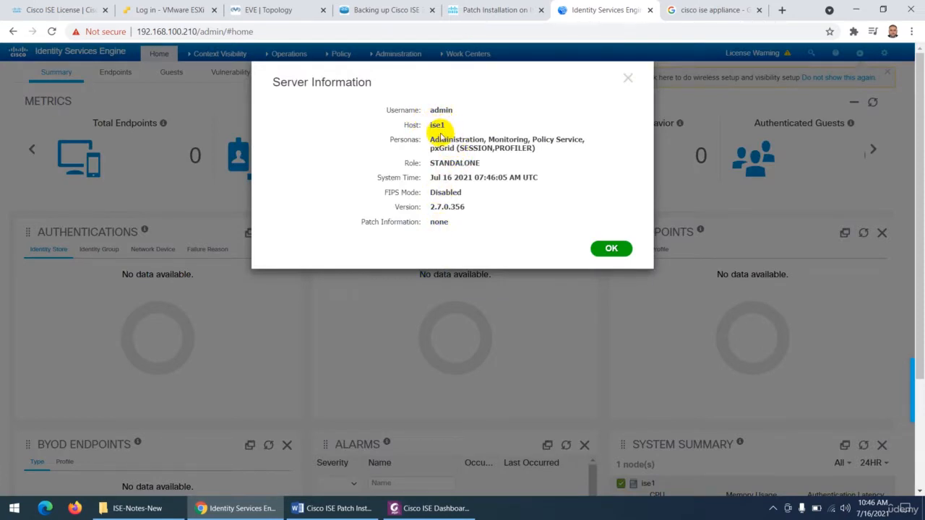
left_click_drag(429, 148, 521, 148)
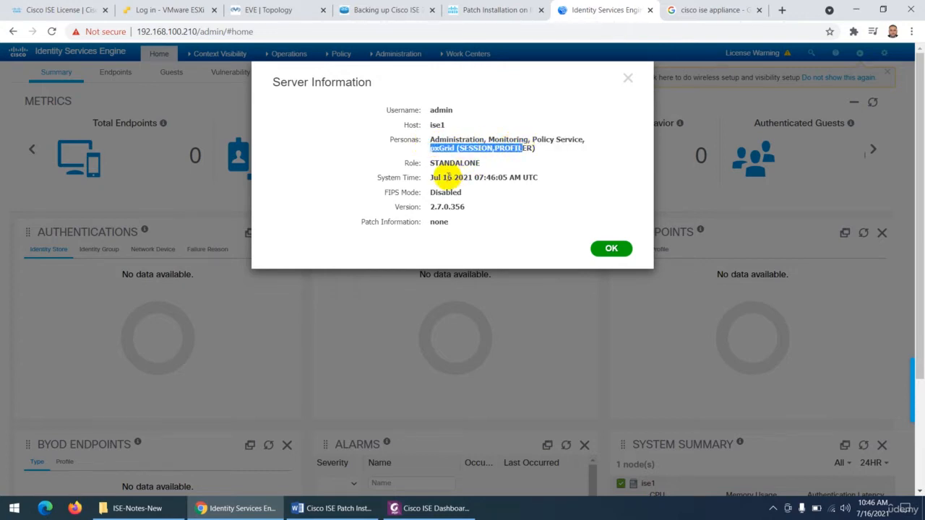
left_click_drag(430, 163, 479, 162)
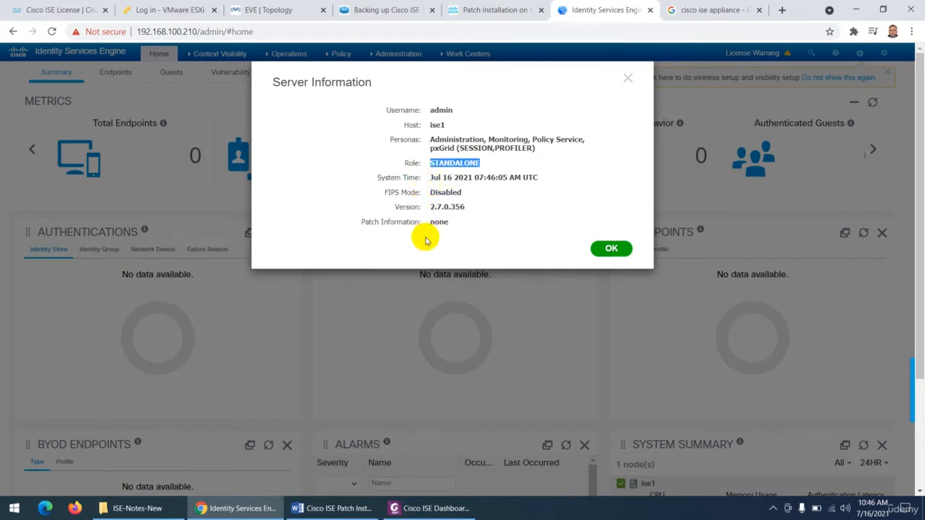
left_click_drag(429, 207, 453, 207)
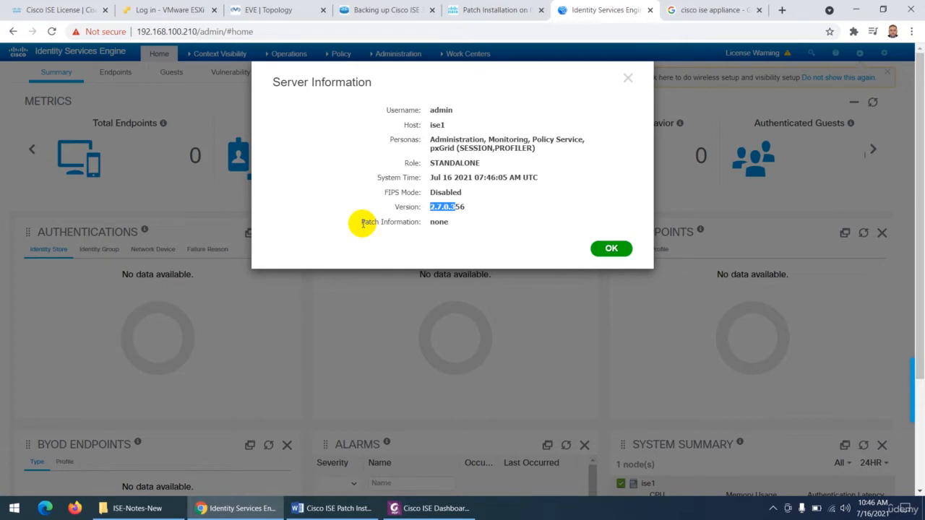
left_click_drag(363, 224, 448, 227)
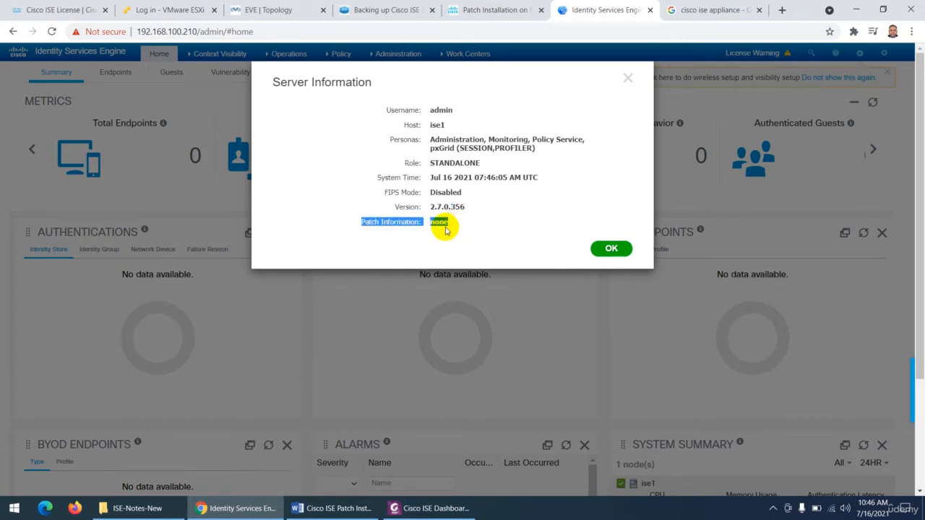
left_click(610, 246)
- Open the About Identity Services Engine details to examine the version and product identifiers
left_click(893, 54)
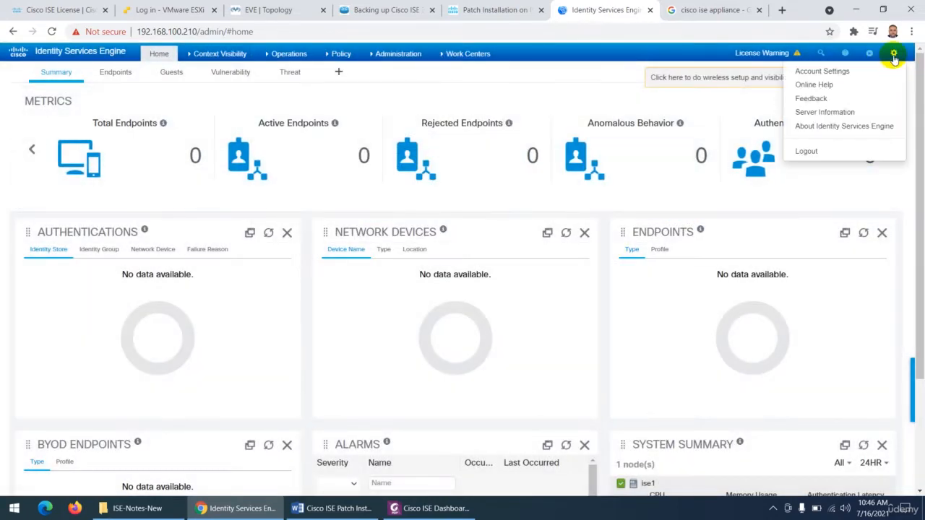
left_click(843, 130)
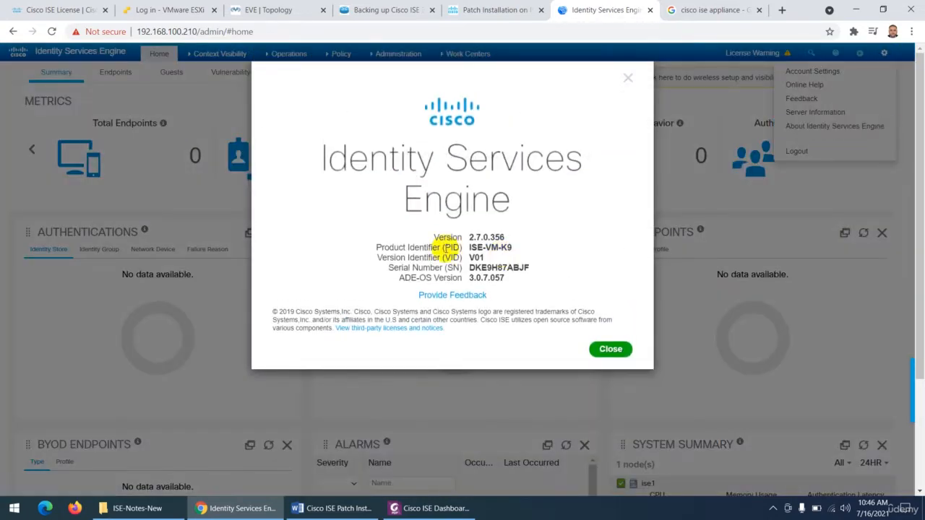
- Mark the version number in the product details, close them, and look over the account menu containing the Logout entry
left_click_drag(469, 237, 501, 236)
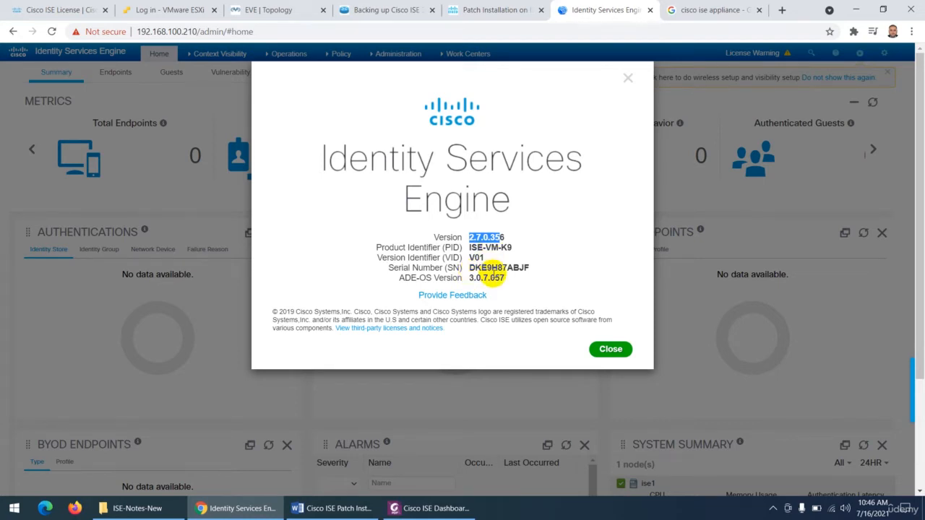
left_click(609, 349)
left_click(894, 53)
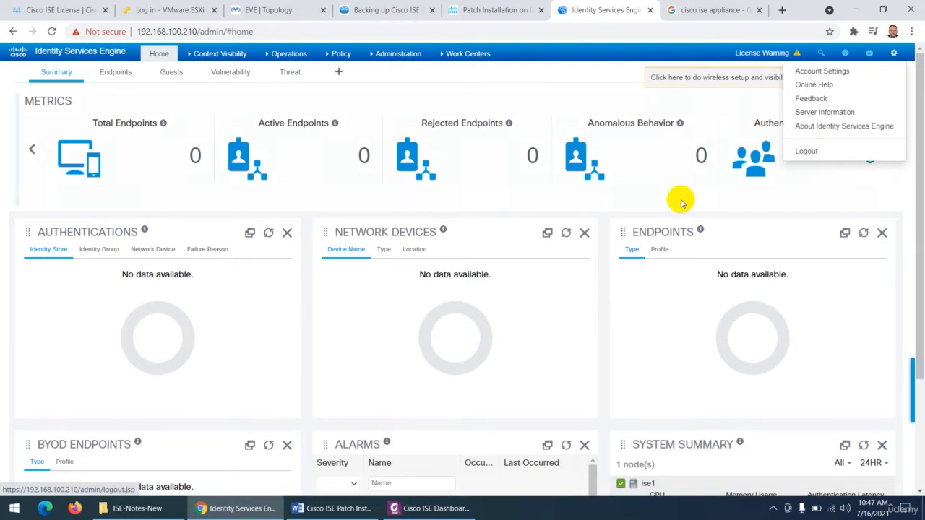
left_click(404, 261)
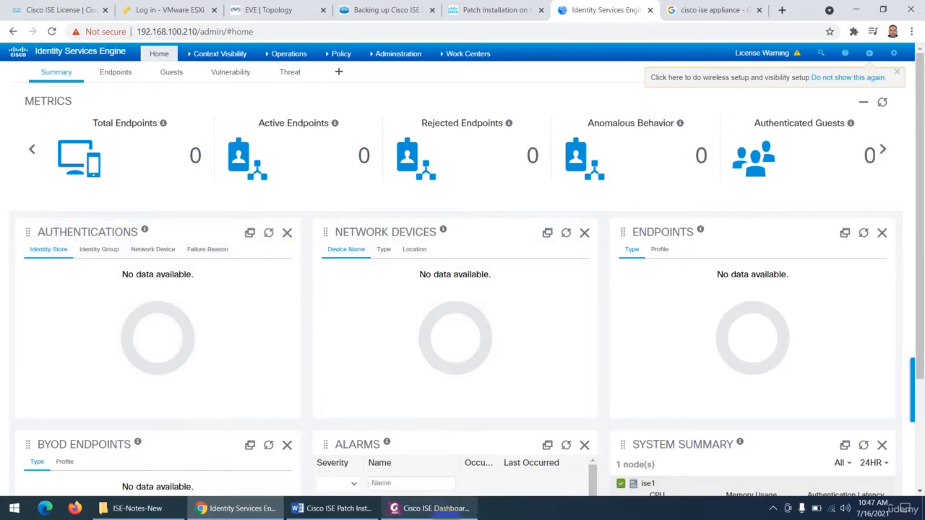
- Switch to the Cisco ISE Dashboard PDF in Foxit PhantomPDF and return to its opening Cisco ISE Dashboard section
left_click(430, 508)
scroll(392, 272, "up", 15)
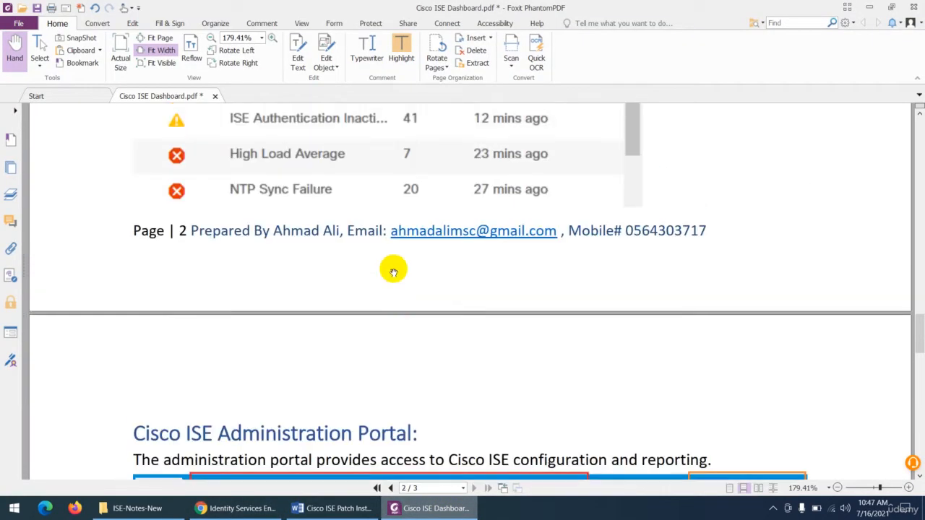
scroll(392, 272, "up", 15)
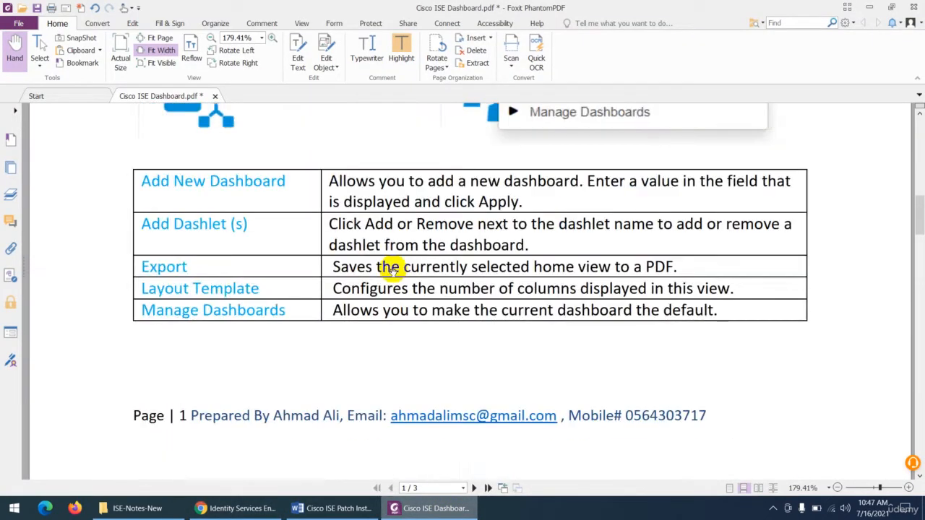
scroll(393, 272, "up", 8)
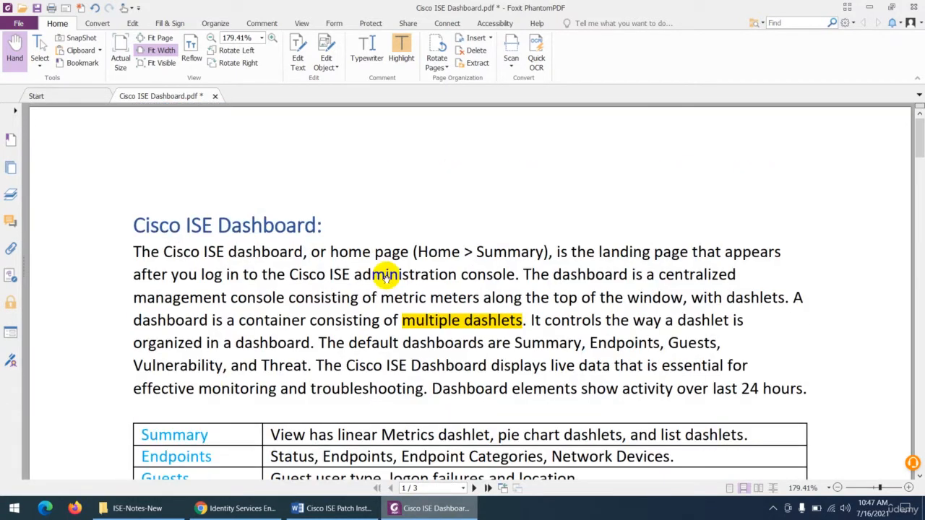
- Switch back to the ISE portal and swap the positions of the Authentications and Network Devices dashlets on the Summary dashboard
left_click(239, 507)
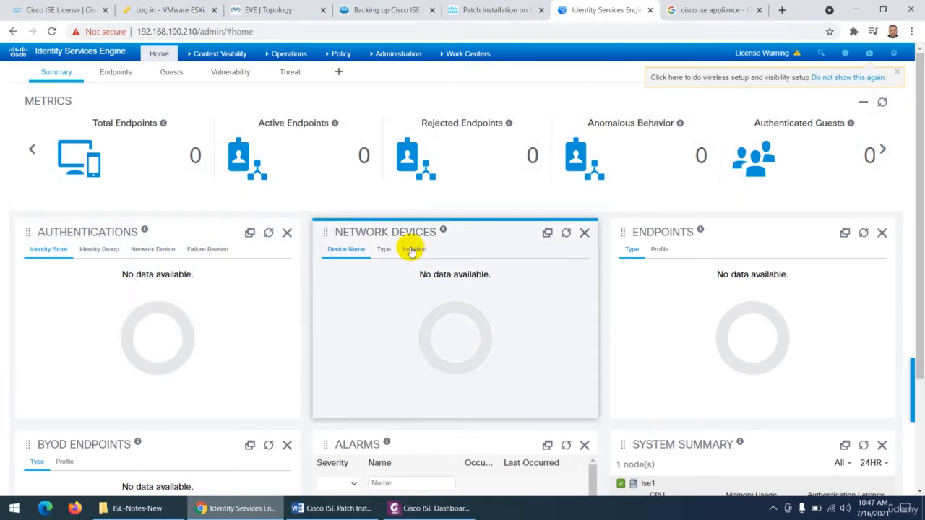
scroll(656, 241, "down", 2)
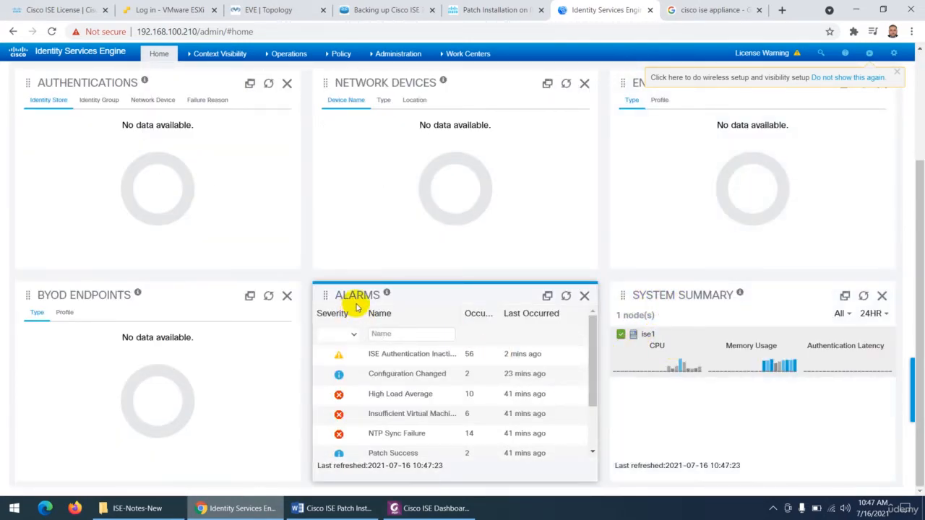
scroll(361, 306, "up", 3)
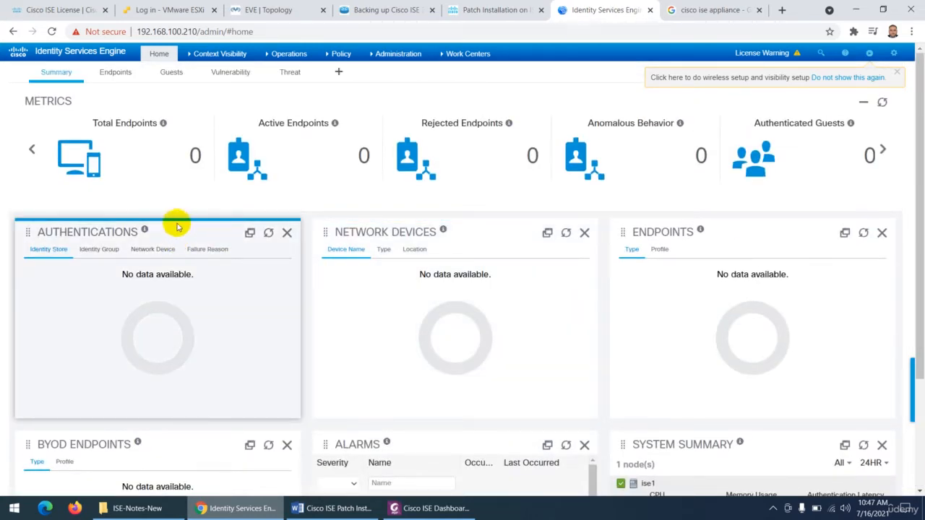
left_click_drag(177, 226, 339, 232)
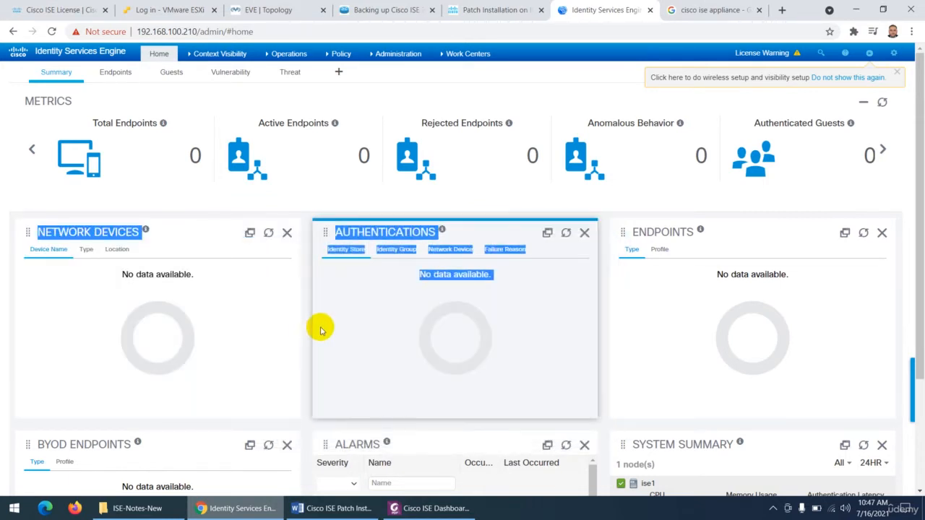
left_click(185, 237)
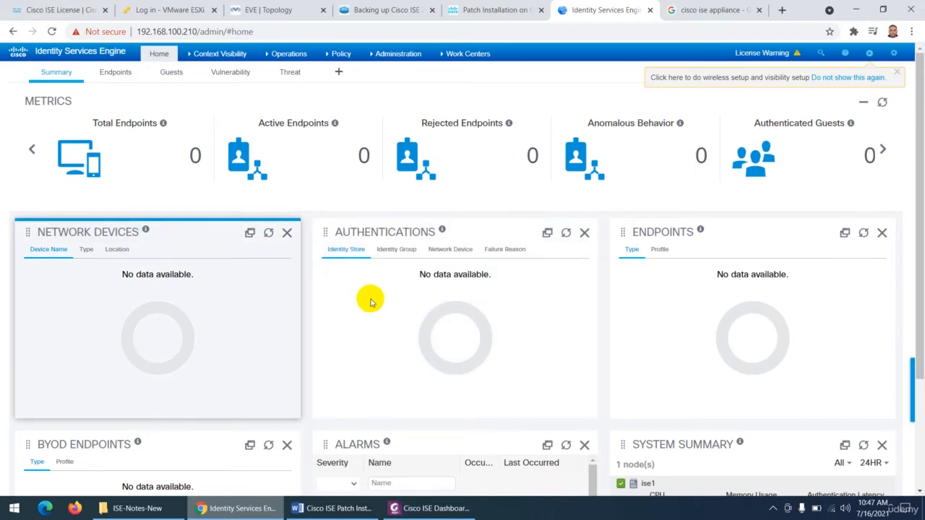
- Remove the System Summary dashlet from the Summary dashboard
scroll(434, 303, "down", 2)
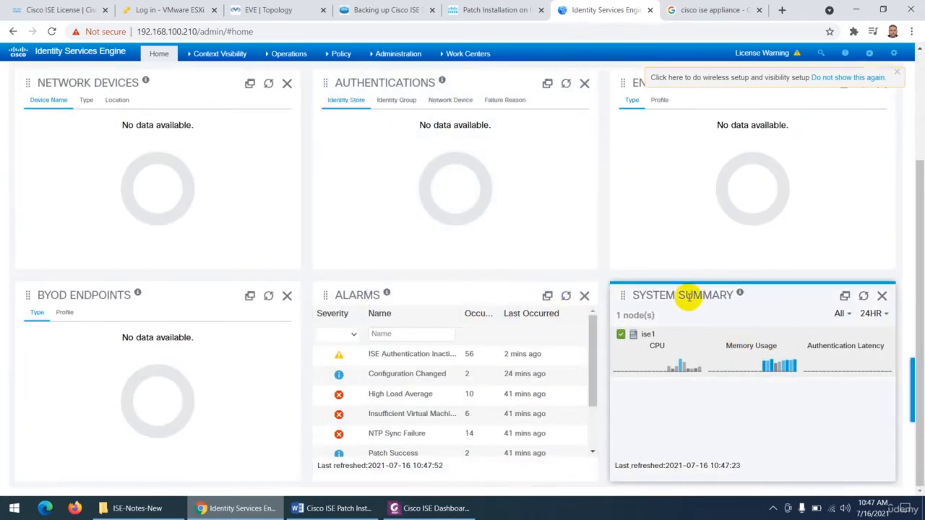
left_click(882, 297)
scroll(738, 321, "up", 2)
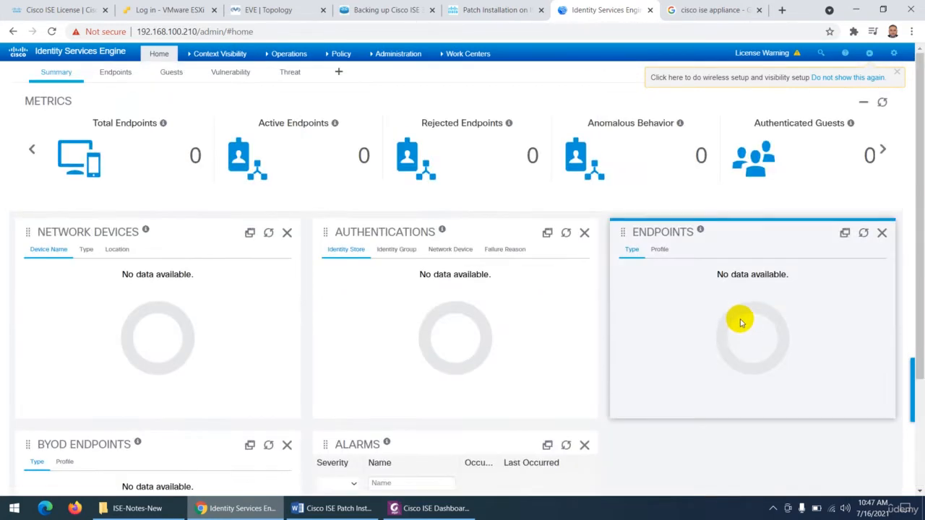
- Dismiss the wireless setup notice, add the System Summary dashlet to the Summary dashboard, and save
left_click(896, 73)
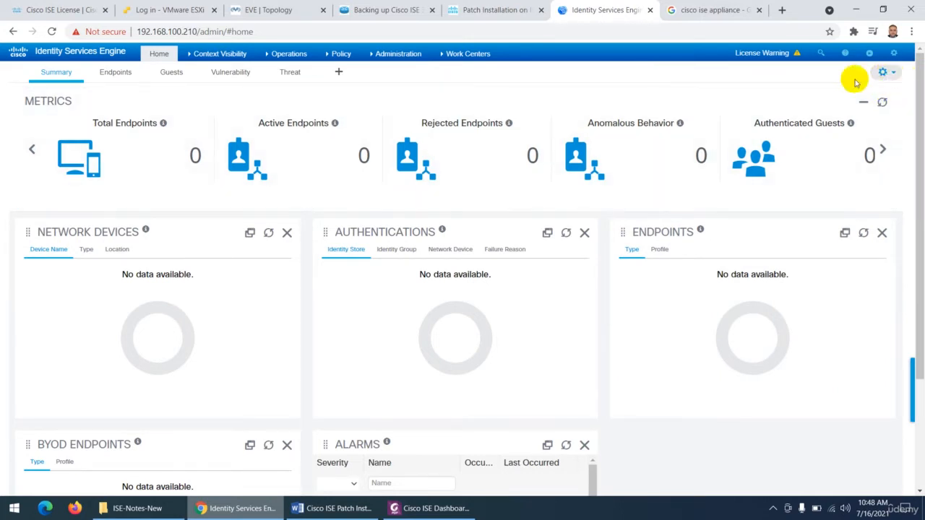
left_click(894, 55)
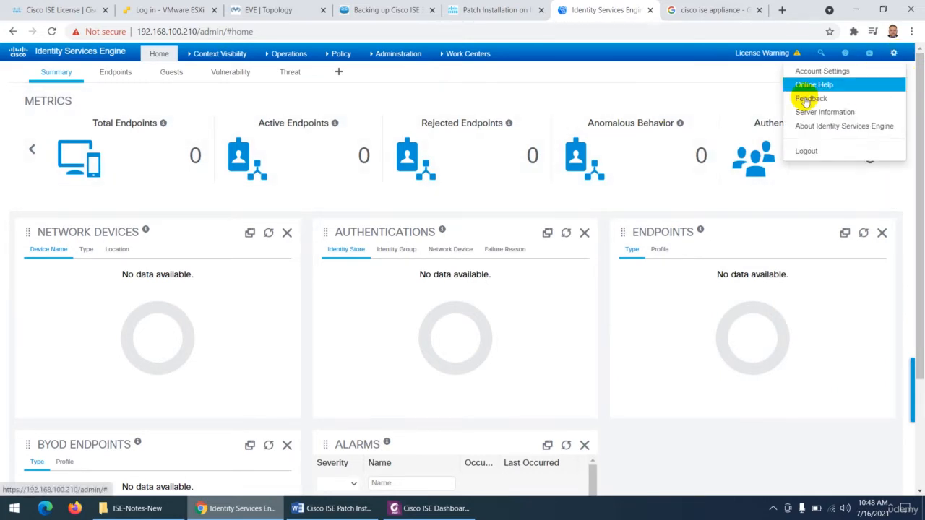
left_click(740, 88)
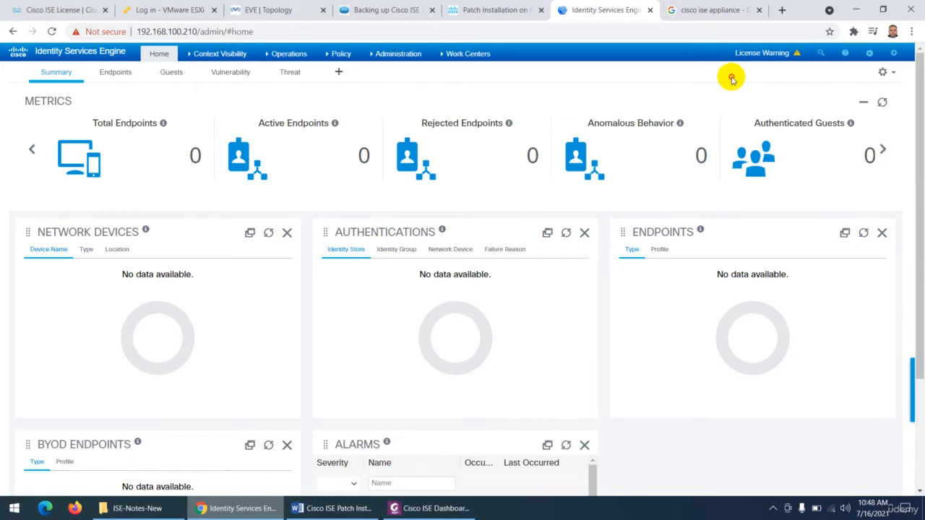
left_click(894, 75)
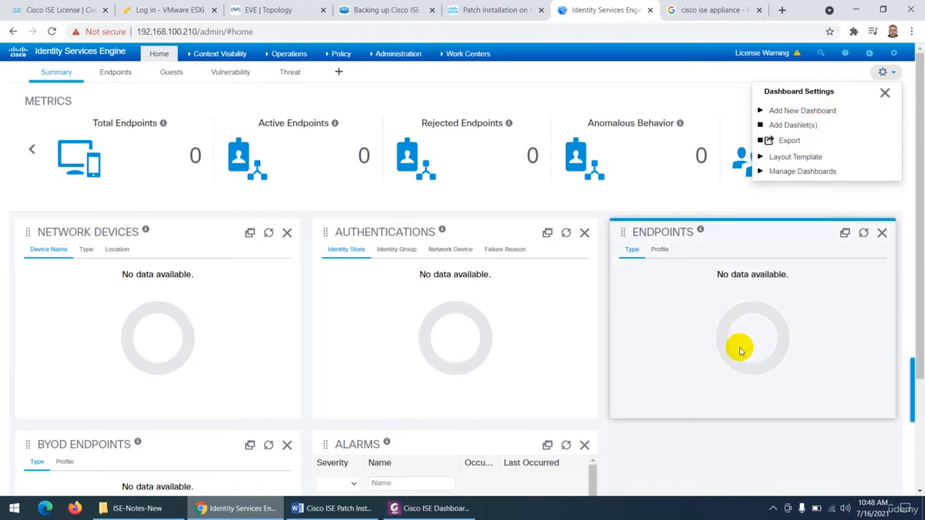
left_click(794, 127)
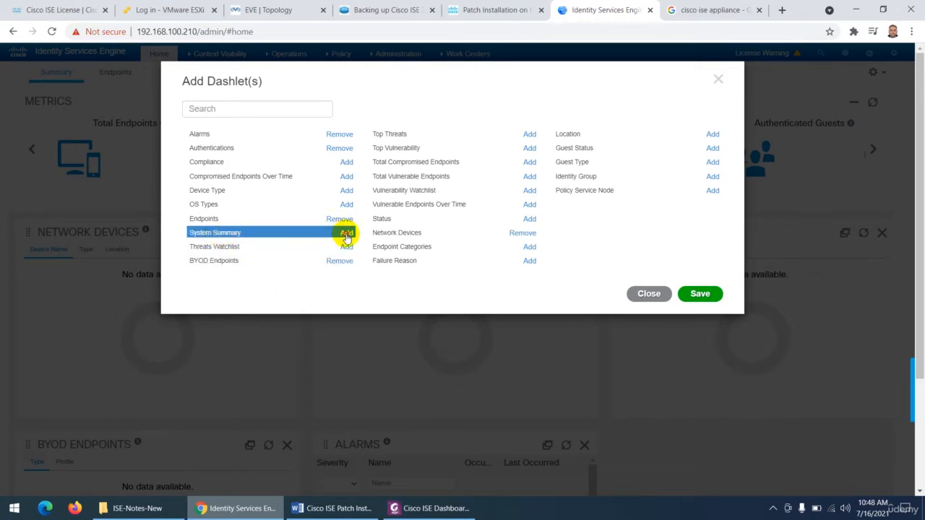
left_click(699, 293)
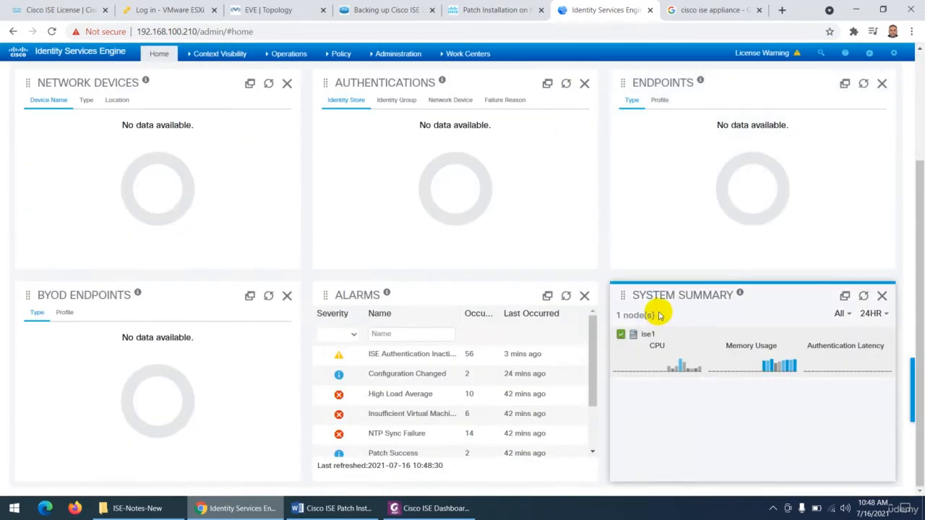
mouse_move(680, 365)
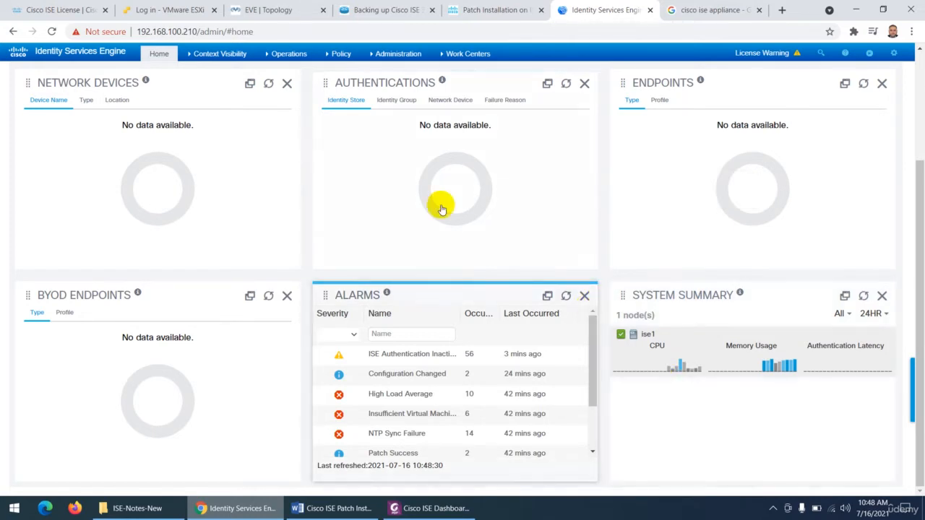
scroll(138, 158, "up", 2)
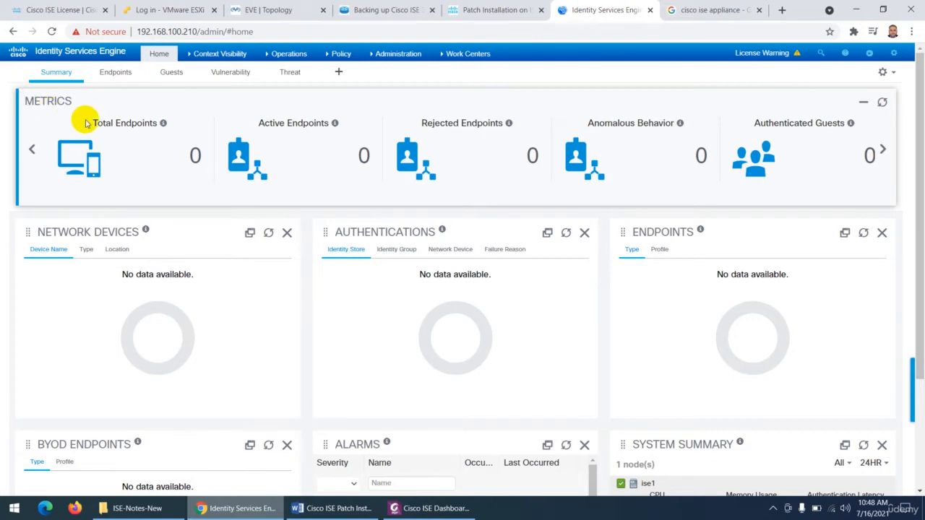
- In the PDF notes' Metrics description, highlight the phrase about endpoints being active and mark the active guests and posture compliance phrases
left_click(419, 509)
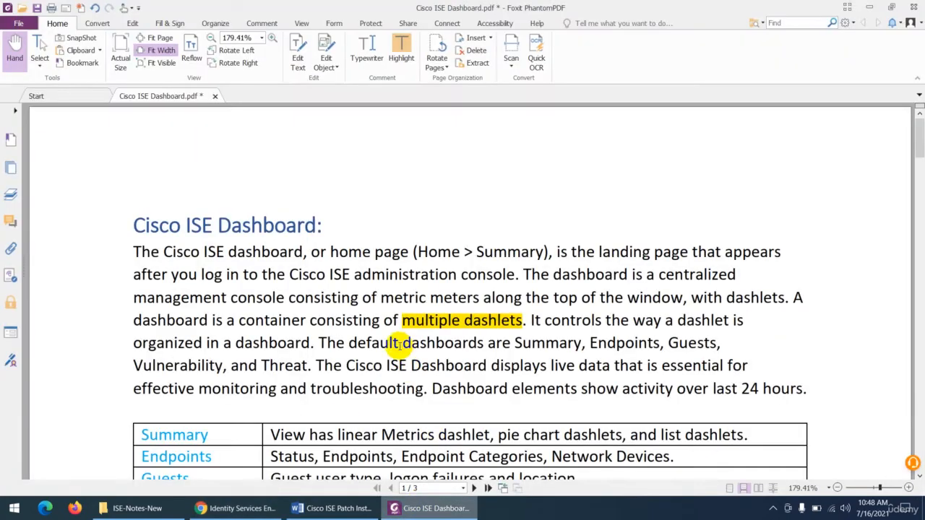
scroll(399, 344, "down", 20)
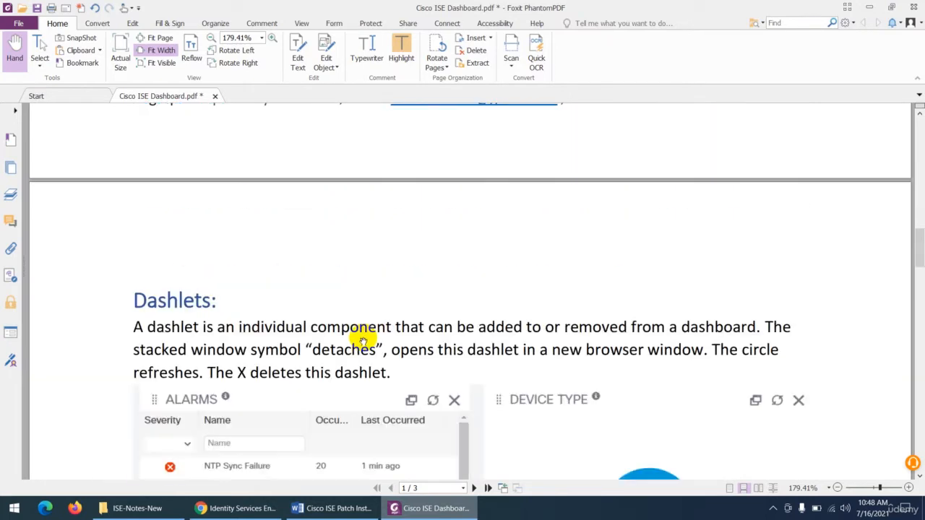
scroll(362, 341, "down", 10)
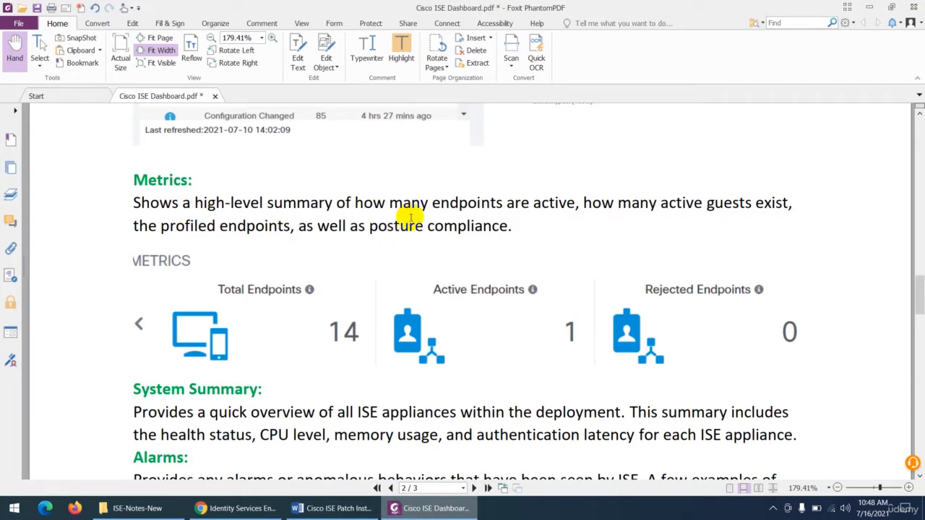
left_click_drag(572, 203, 440, 203)
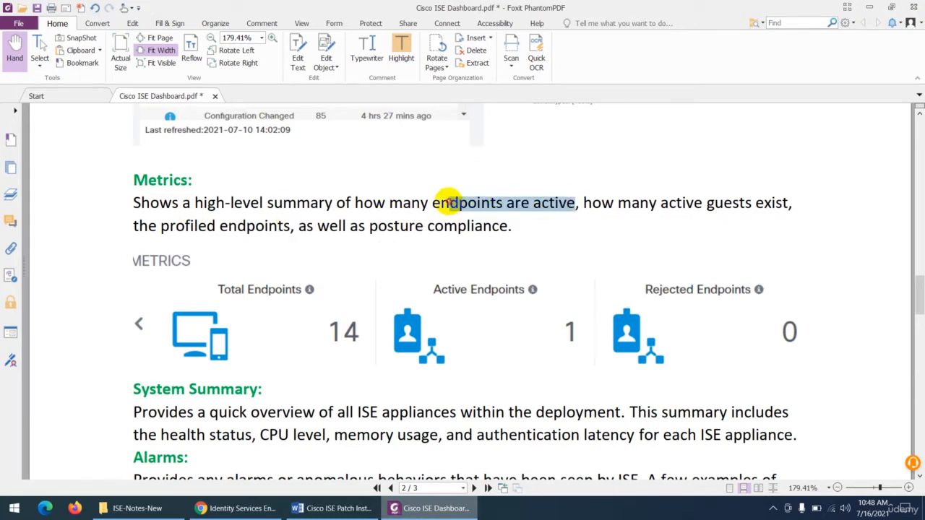
left_click(401, 54)
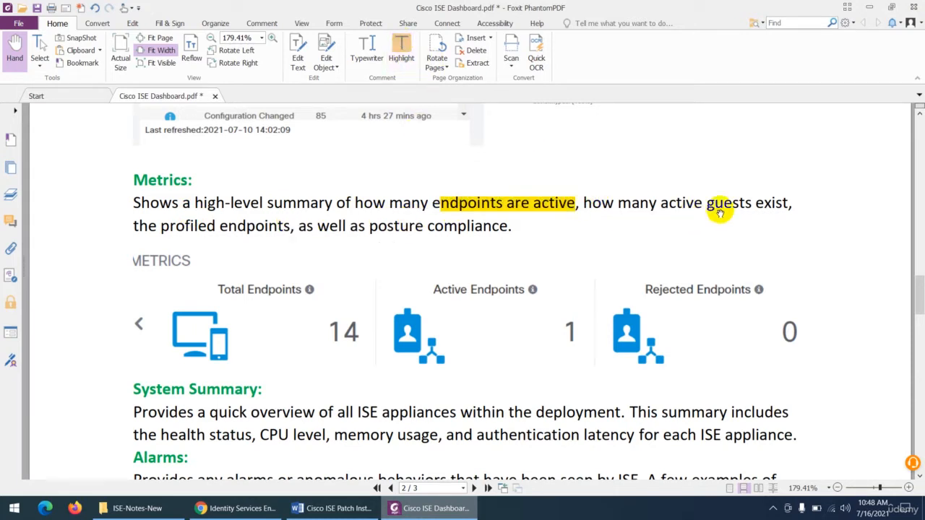
left_click_drag(753, 203, 677, 203)
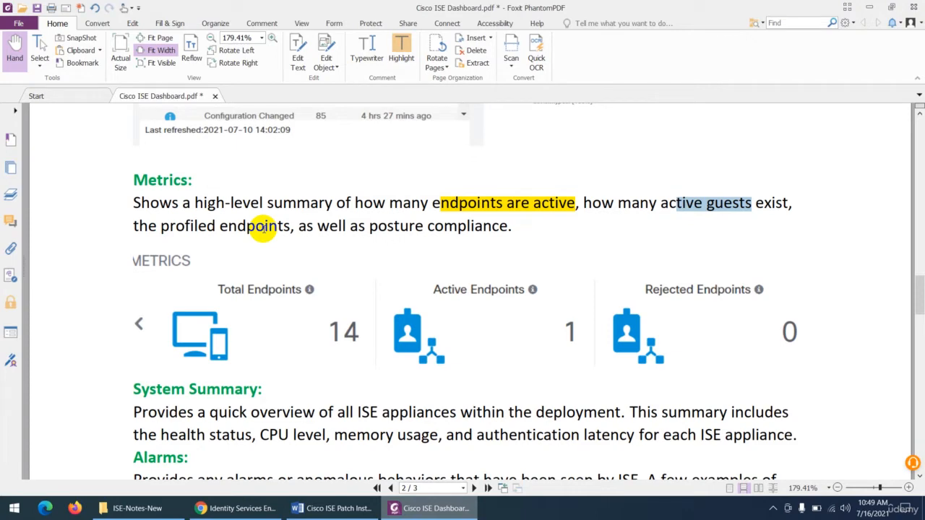
left_click_drag(513, 226, 373, 226)
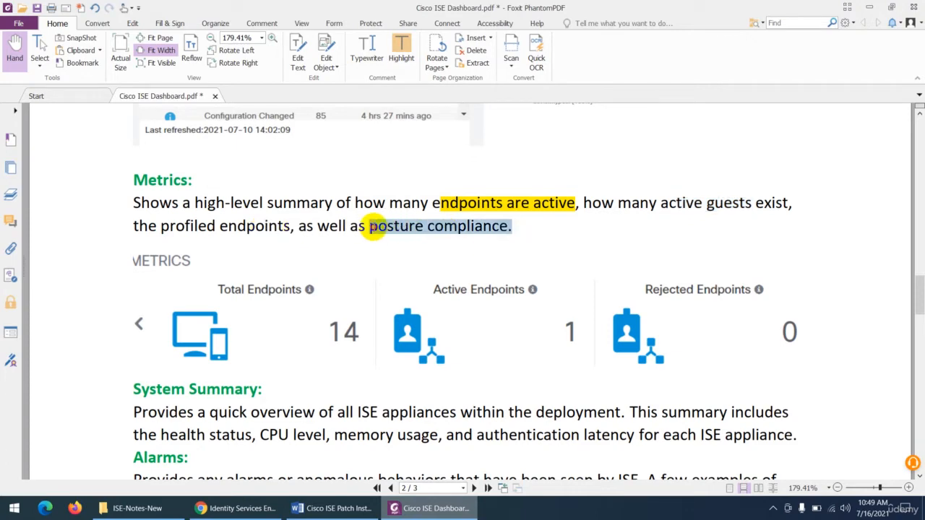
- Switch back to the ISE portal and page through the Metrics from Total Endpoints to Compliance and back
left_click(238, 508)
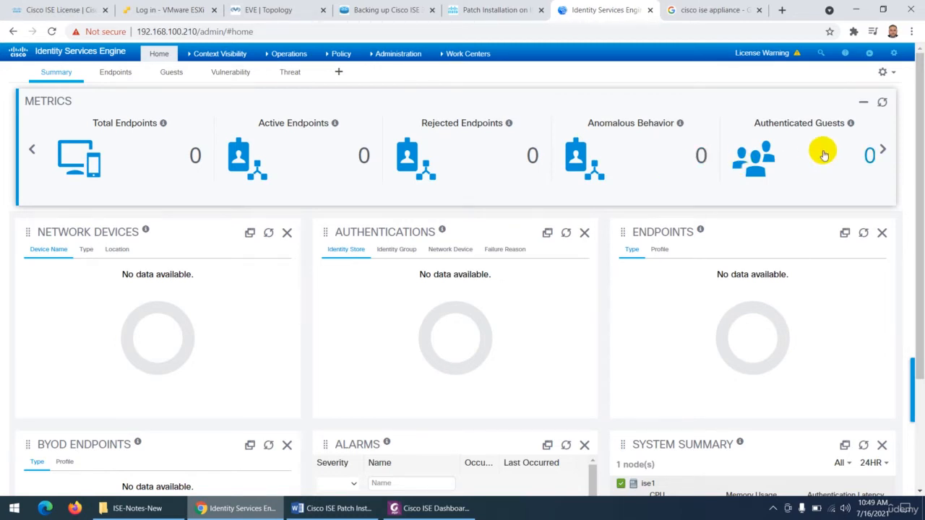
left_click(883, 151)
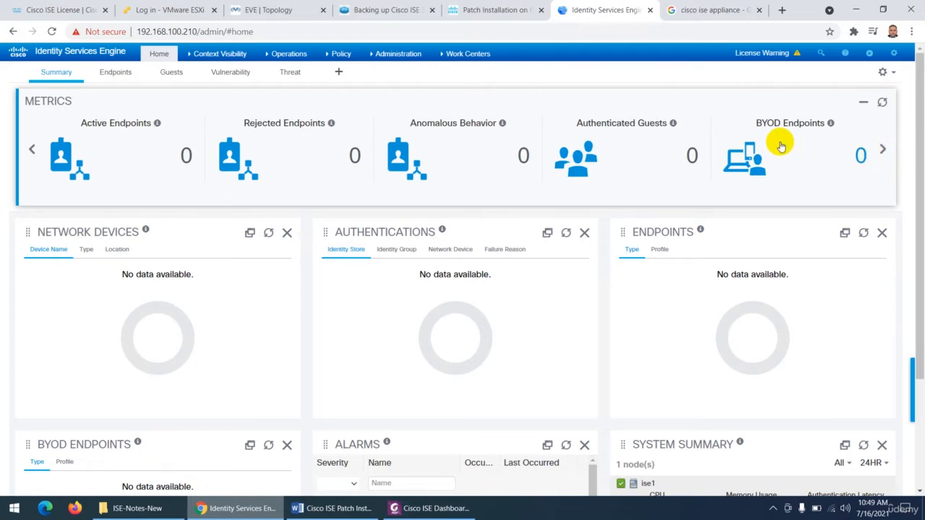
left_click(882, 152)
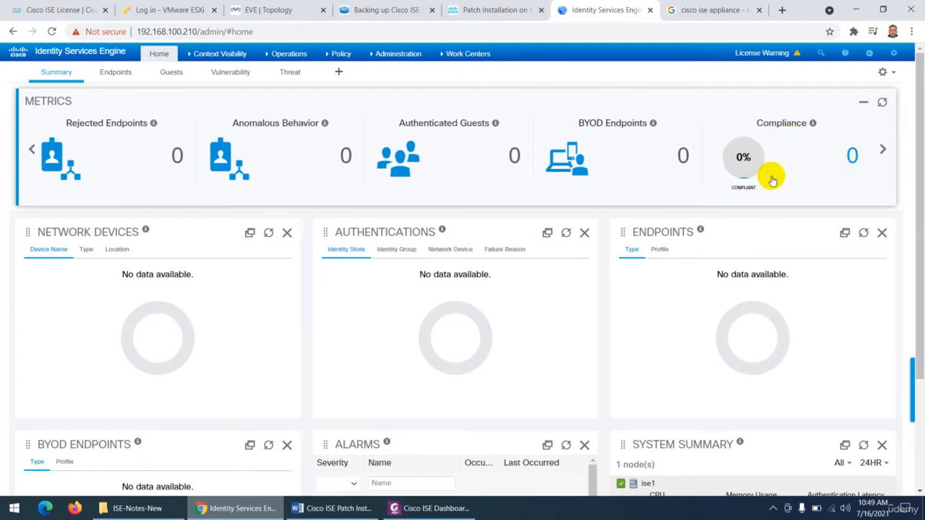
left_click(882, 150)
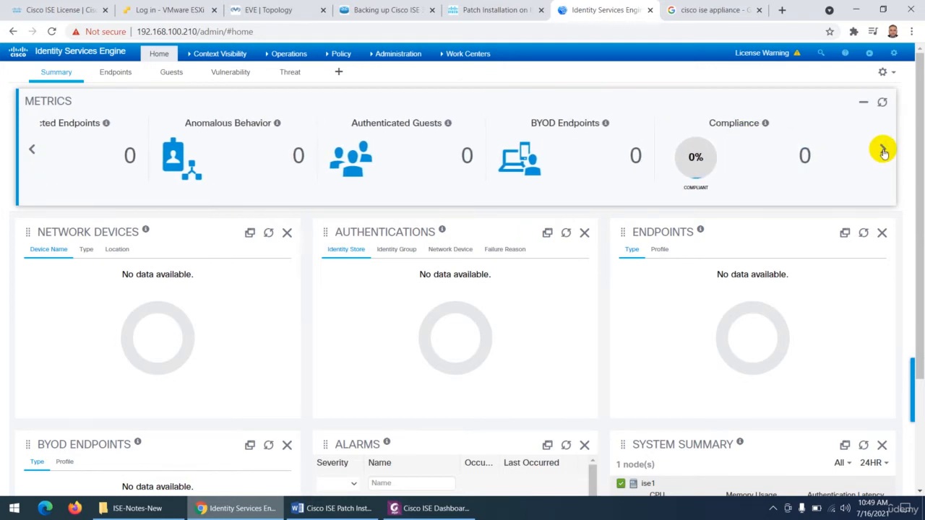
left_click(32, 150)
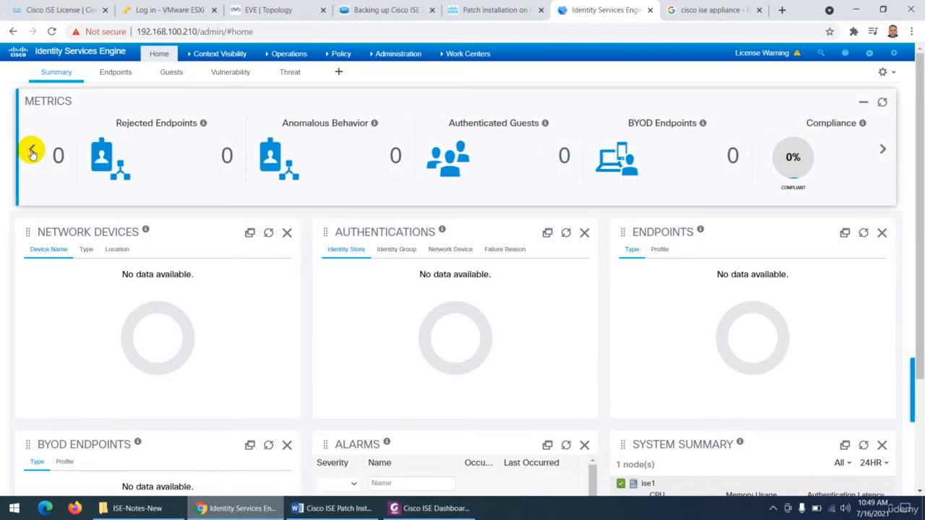
left_click(31, 151)
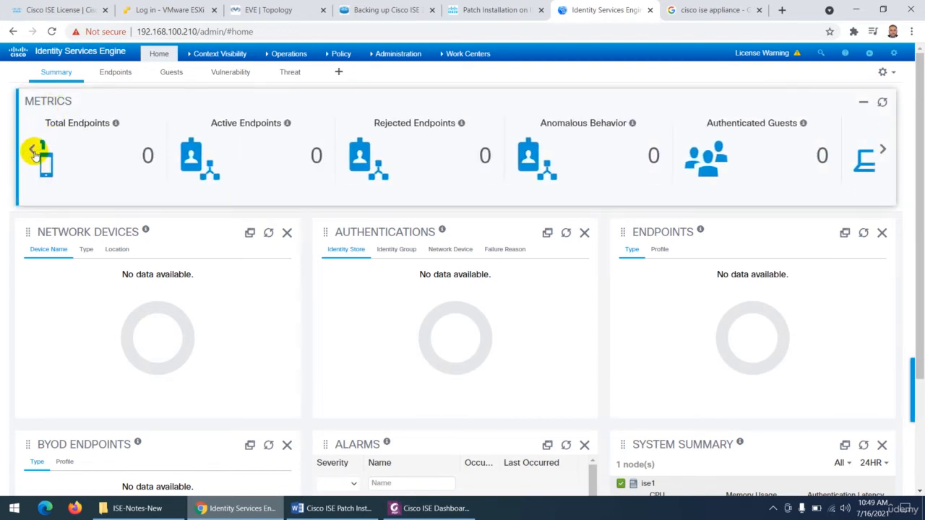
left_click(34, 154)
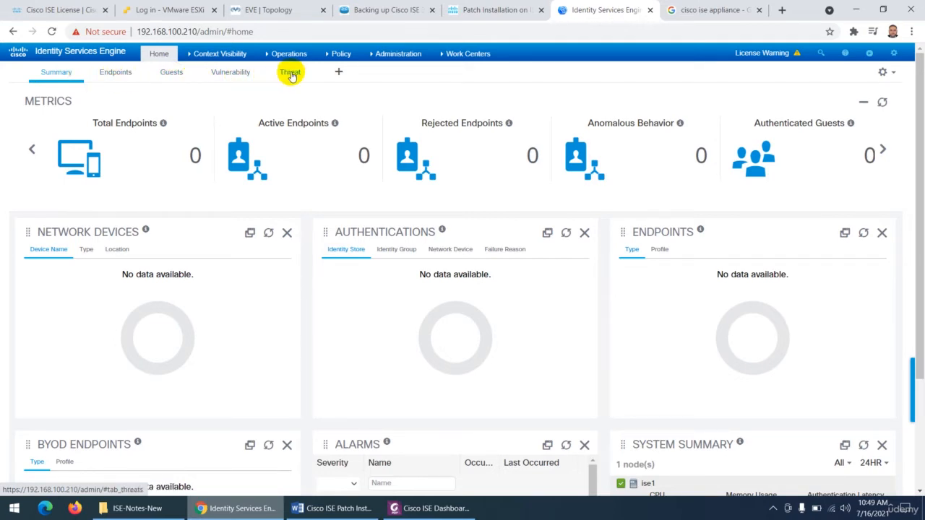
- Create a dashboard named test containing the Alarms dashlet, save it, and delete the test dashboard
left_click(338, 72)
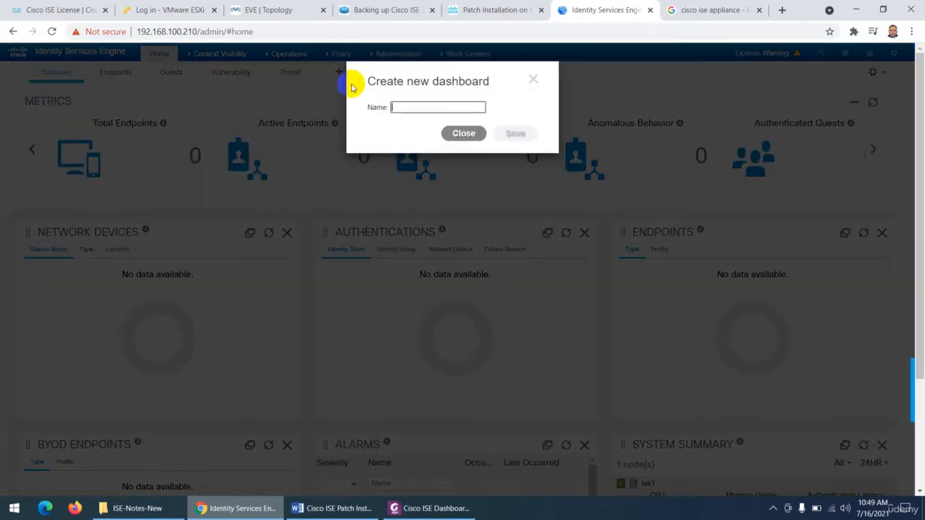
type("test")
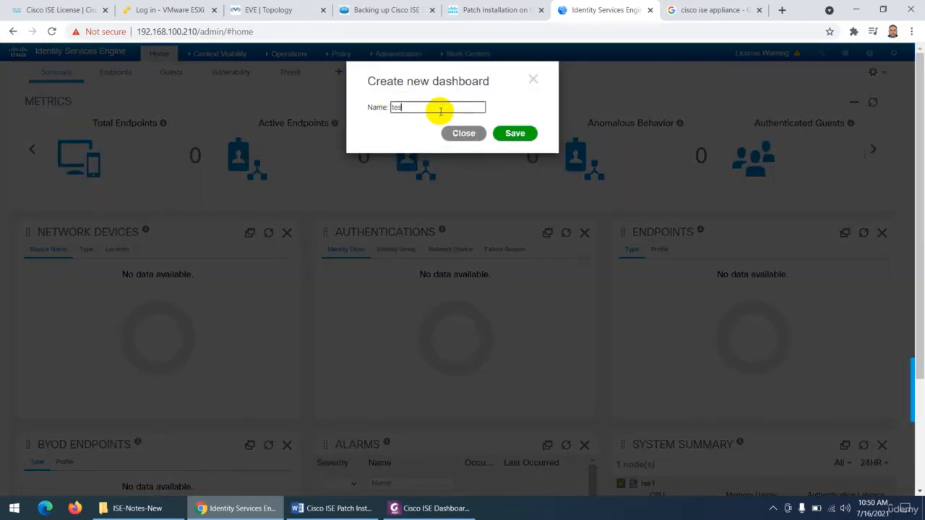
left_click(492, 137)
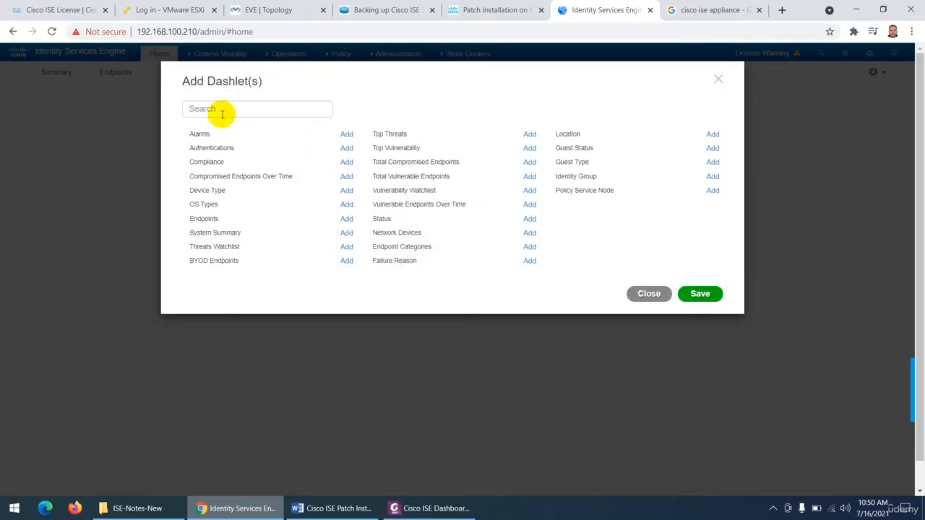
left_click(346, 135)
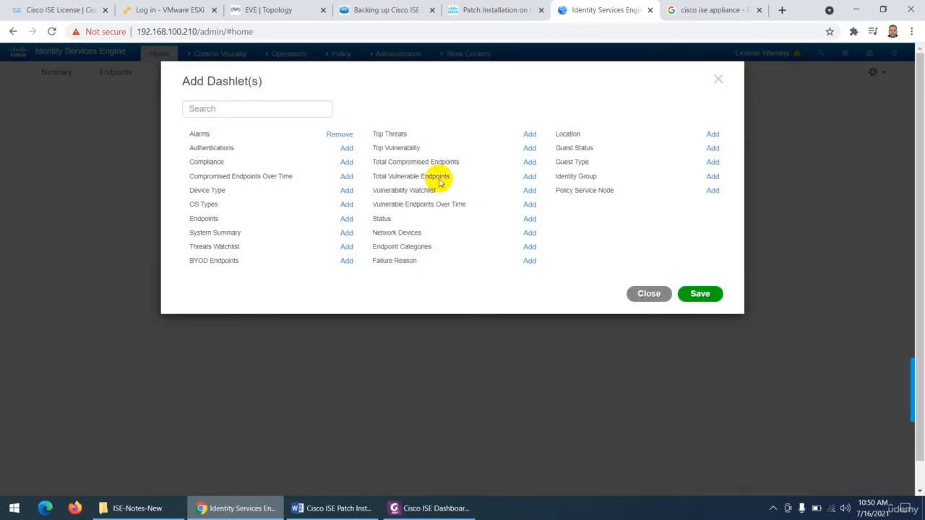
left_click(704, 293)
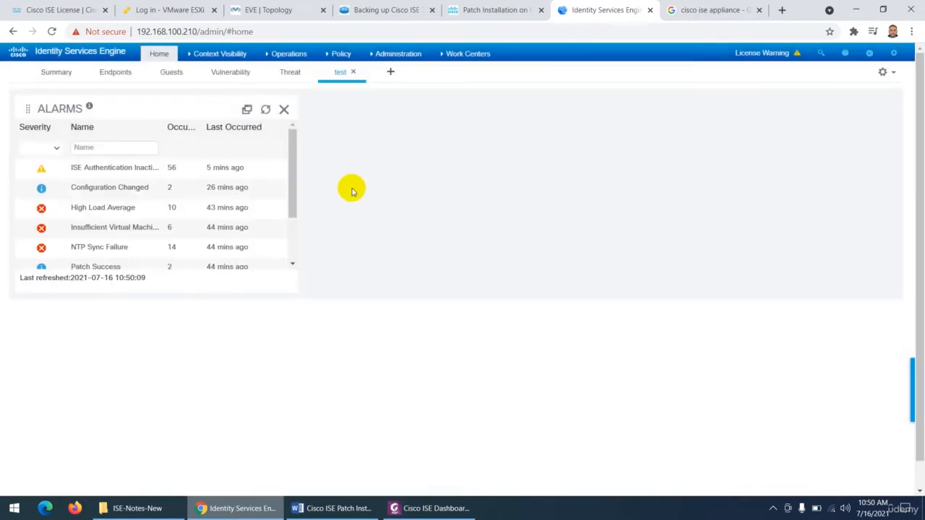
left_click(353, 75)
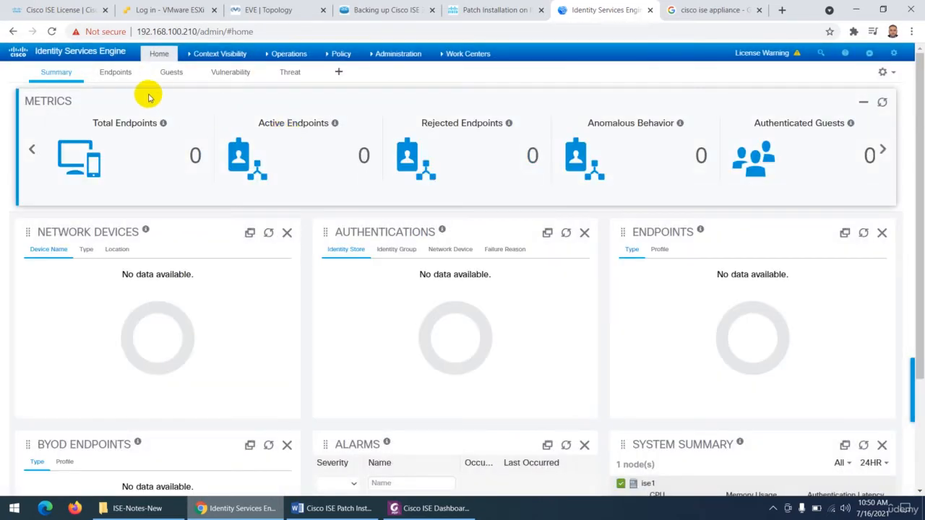
- Look through the Endpoints, Guests, Vulnerability and Threat dashboards and return to the Summary dashboard
left_click(112, 73)
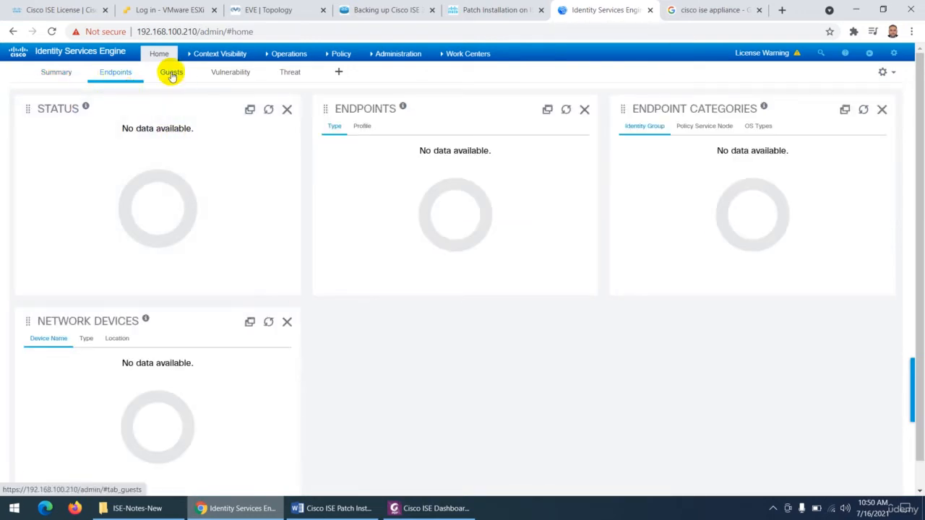
left_click(171, 72)
left_click(235, 74)
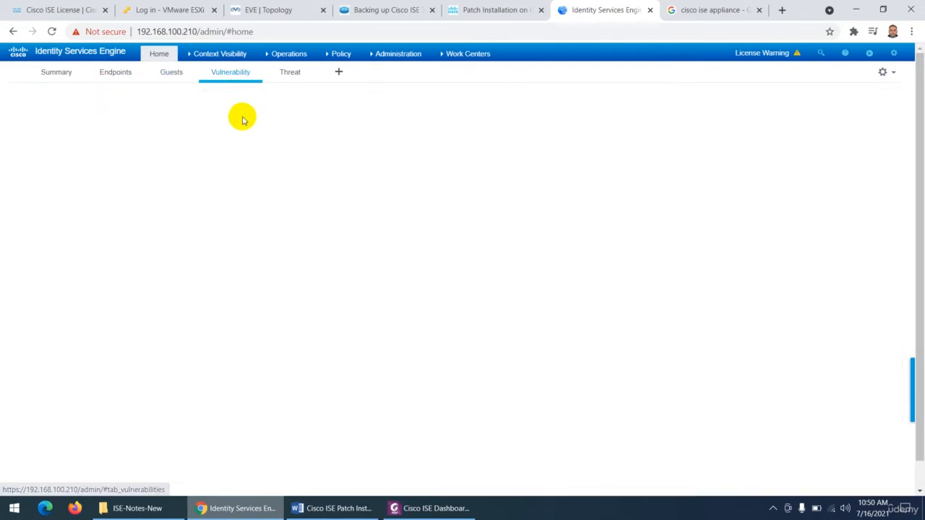
left_click(291, 76)
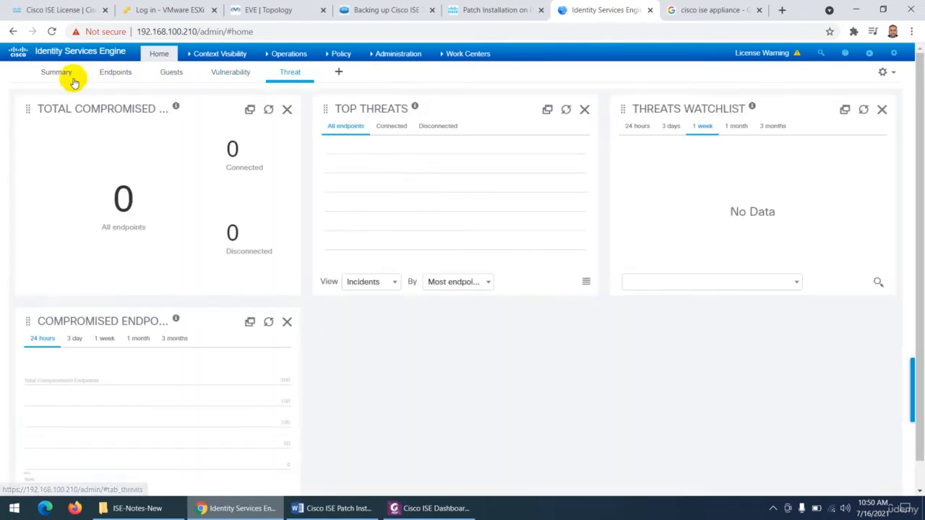
left_click(56, 75)
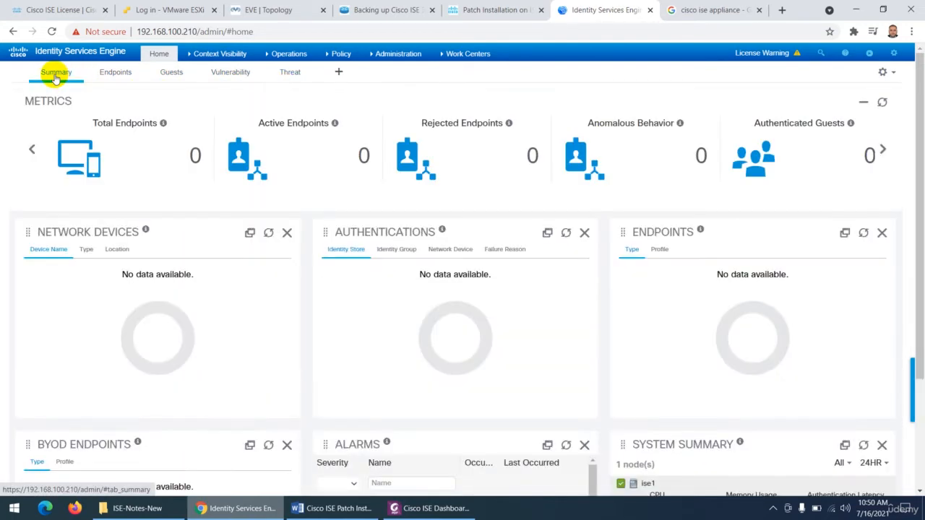
- Switch to the PDF notes, find the table of default dashboards, and select the start of the Summary description up to the Metrics dashlet
left_click(419, 508)
scroll(378, 347, "up", 10)
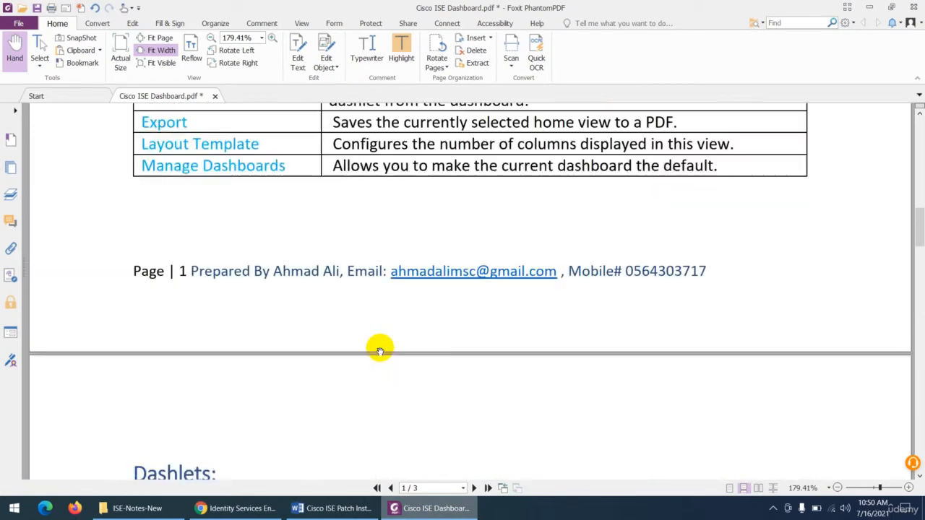
scroll(378, 360, "up", 10)
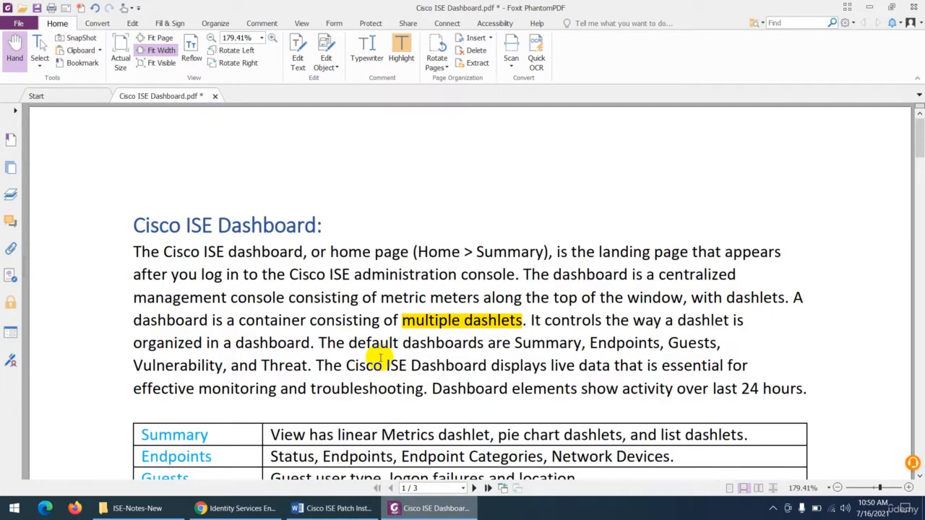
scroll(347, 297, "down", 3)
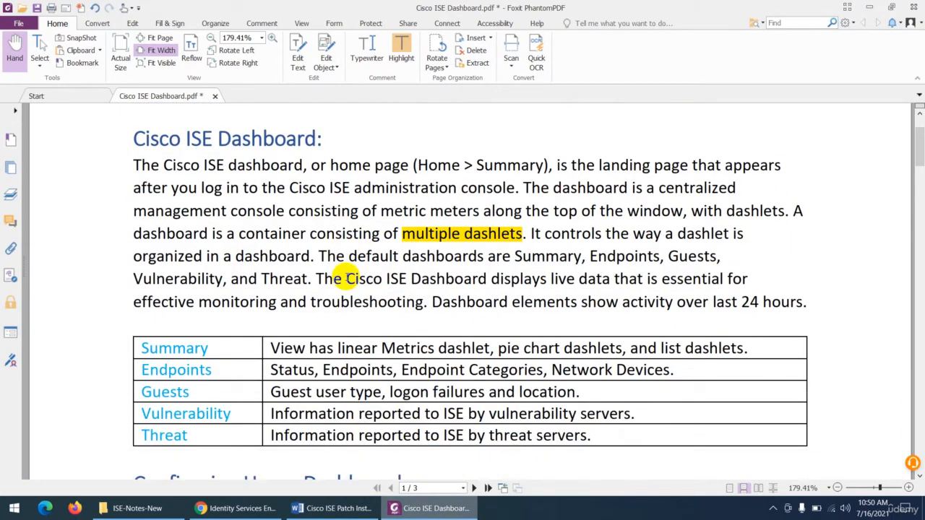
scroll(350, 279, "down", 4)
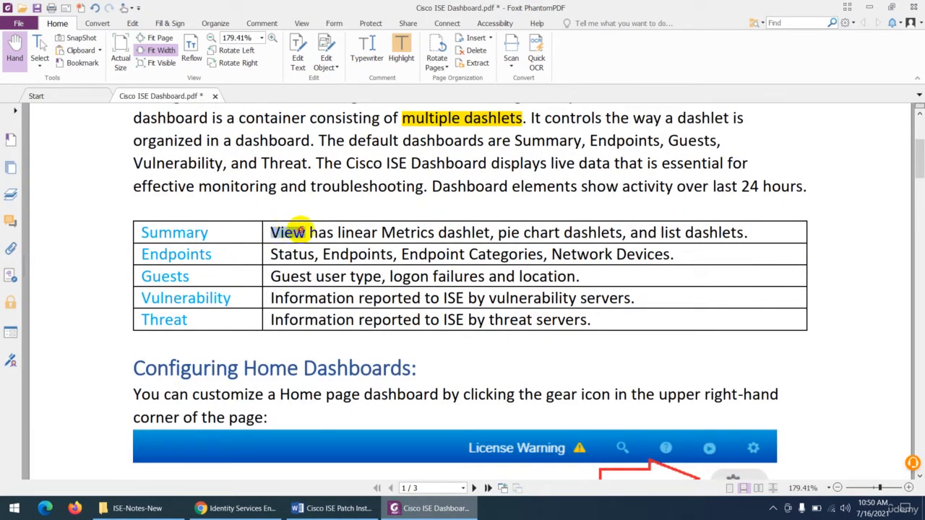
left_click_drag(300, 231, 508, 233)
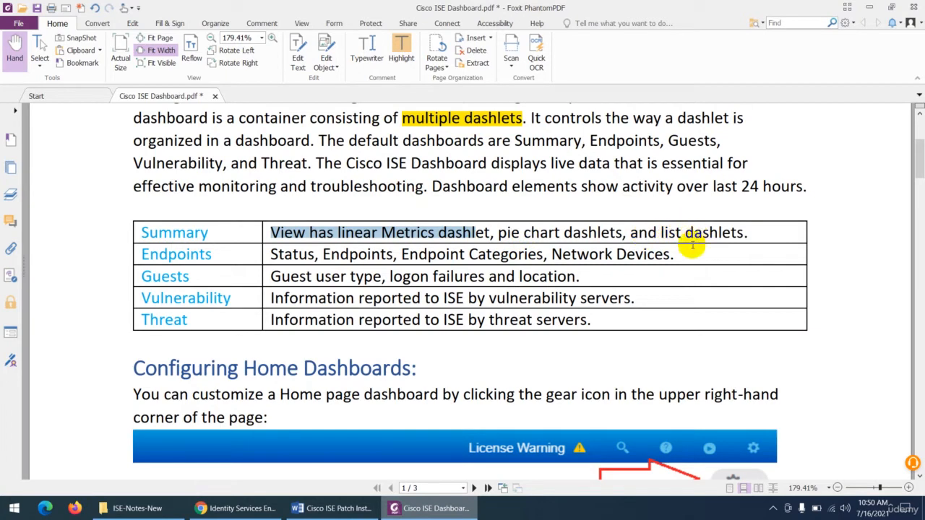
- Switch back to the ISE portal, review the Summary dashlets including the Alarms list, and view Network Devices by type and location
left_click(220, 500)
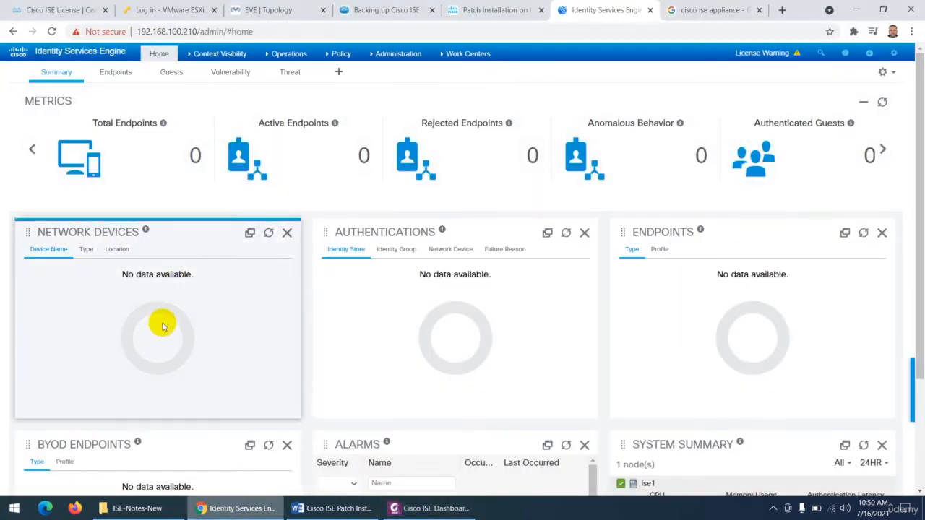
scroll(527, 325, "down", 3)
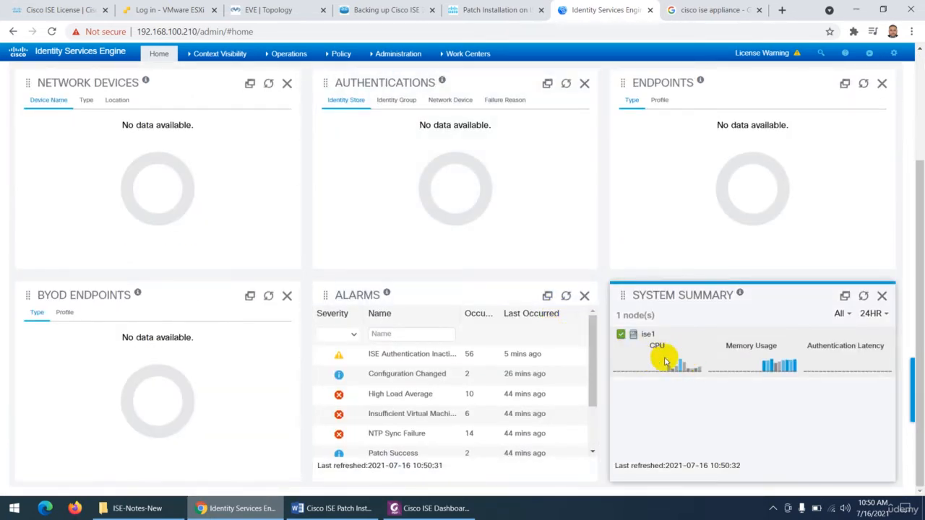
scroll(412, 348, "down", 2)
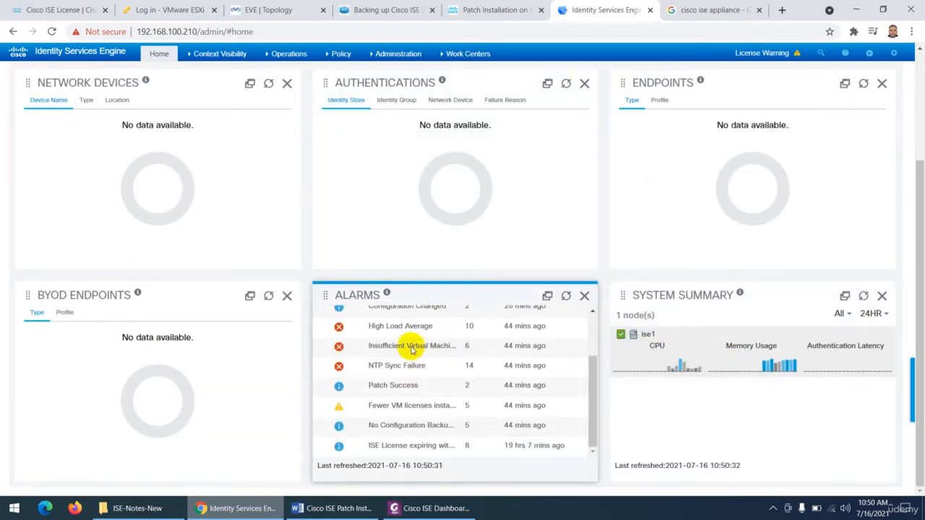
scroll(188, 361, "up", 3)
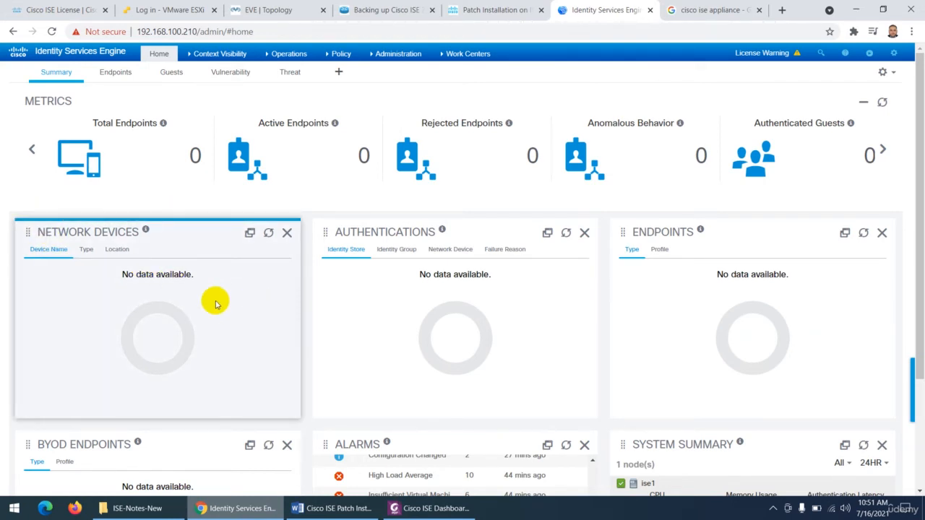
left_click(86, 252)
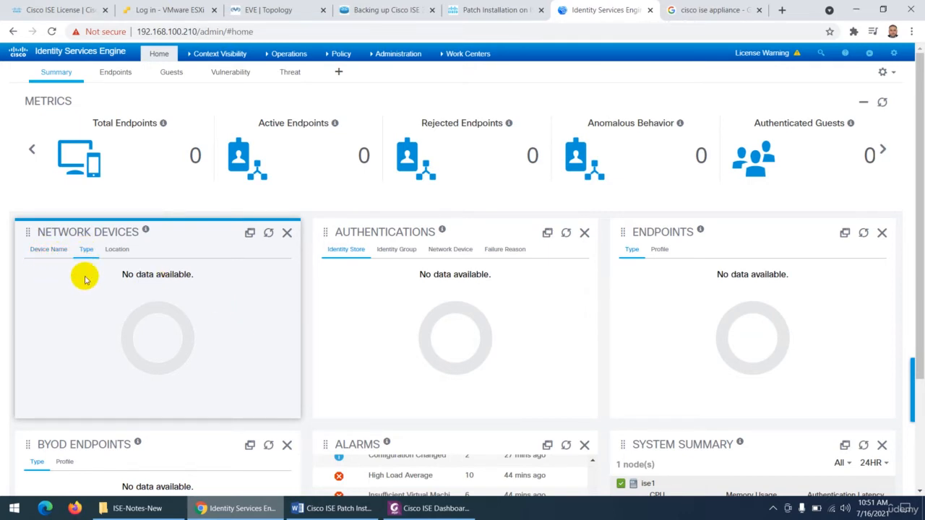
left_click(117, 252)
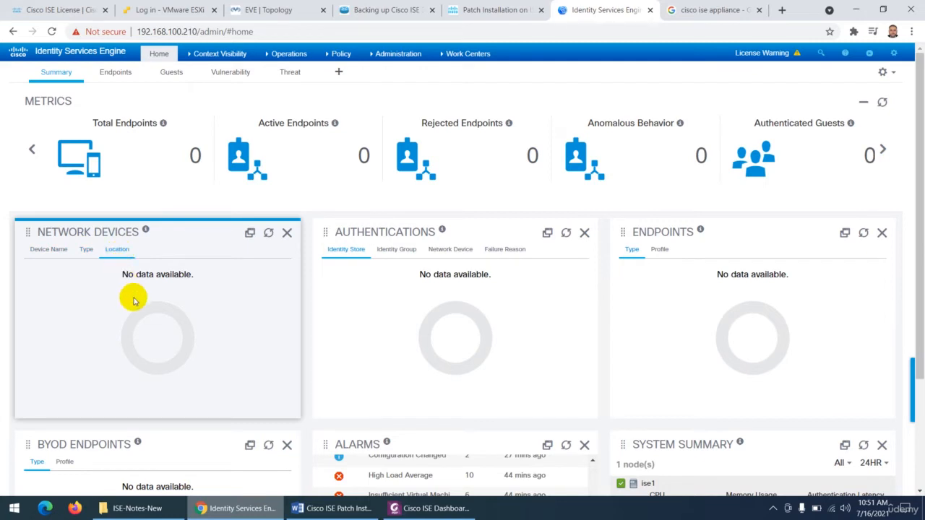
- Detach the Network Devices dashlet into a separate browser tab, close the Google search tab, view the detached dashlet, and close its tab
left_click(249, 233)
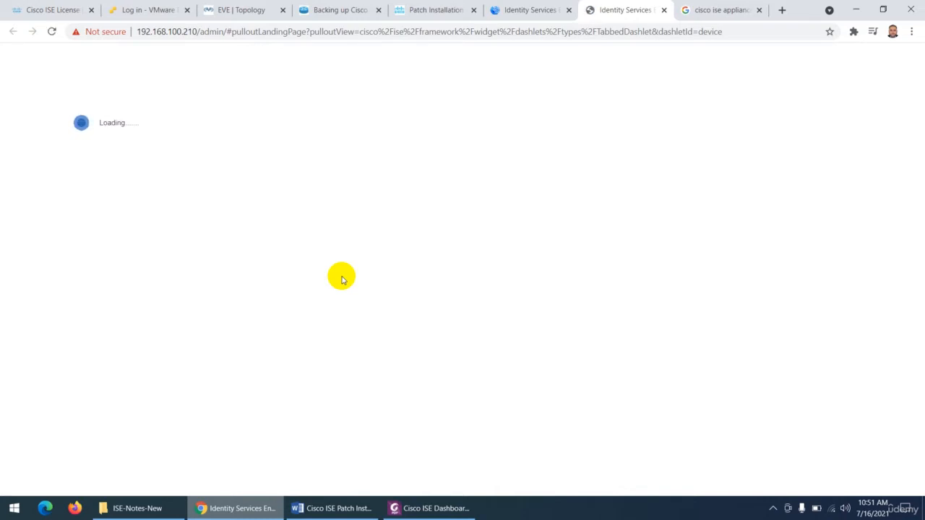
left_click(759, 10)
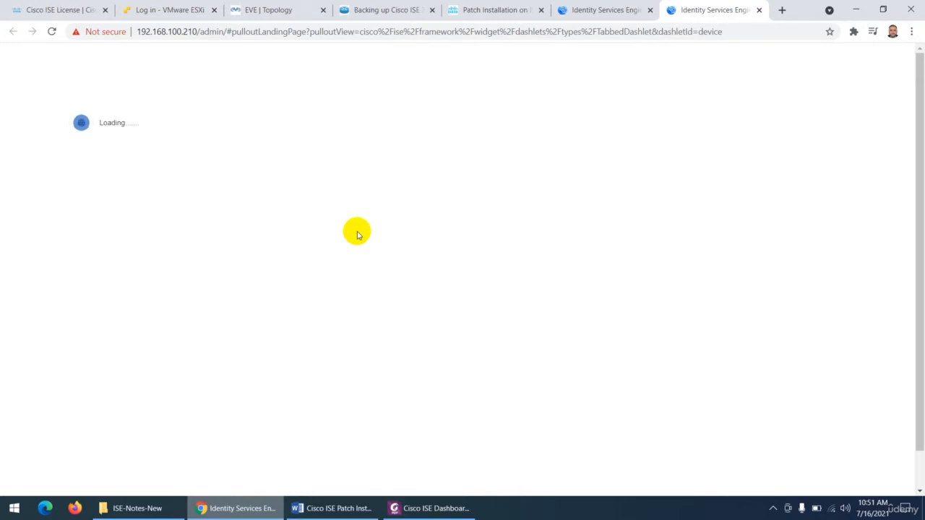
left_click(610, 11)
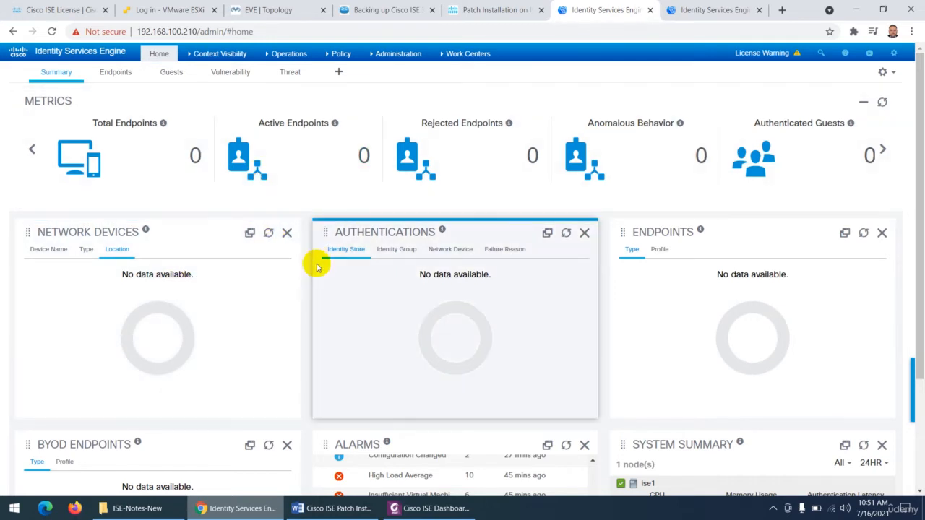
left_click(250, 235)
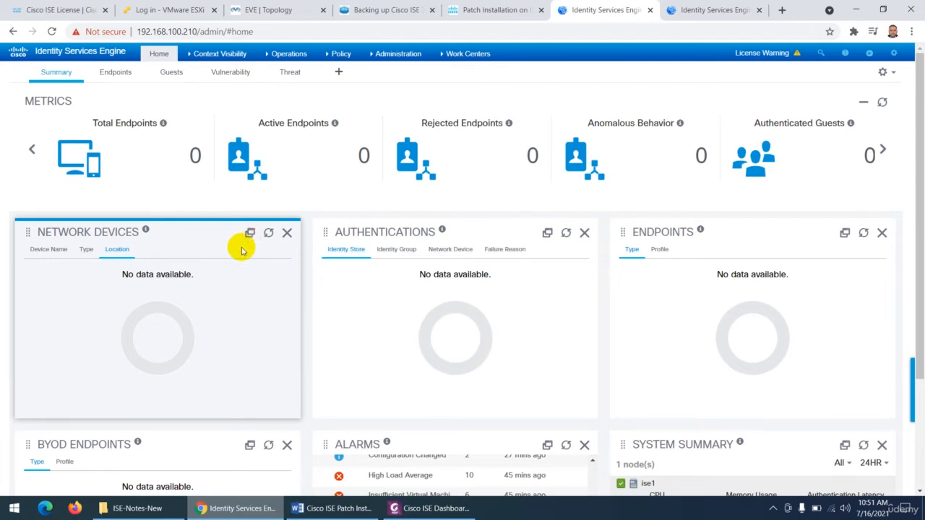
left_click(686, 10)
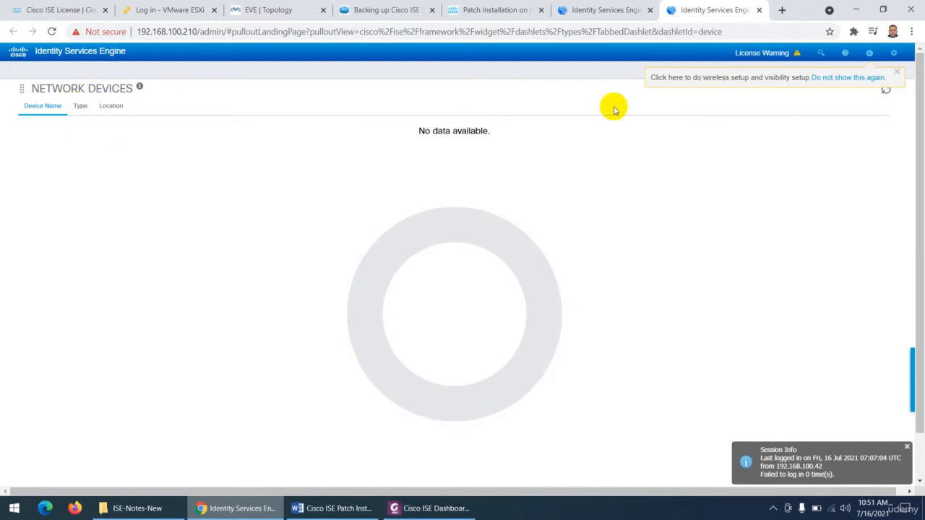
left_click(611, 10)
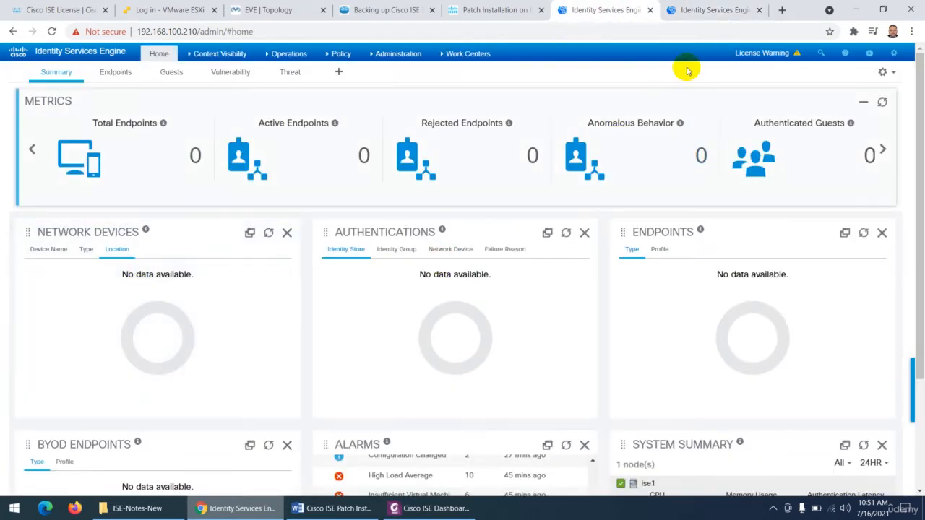
left_click(759, 10)
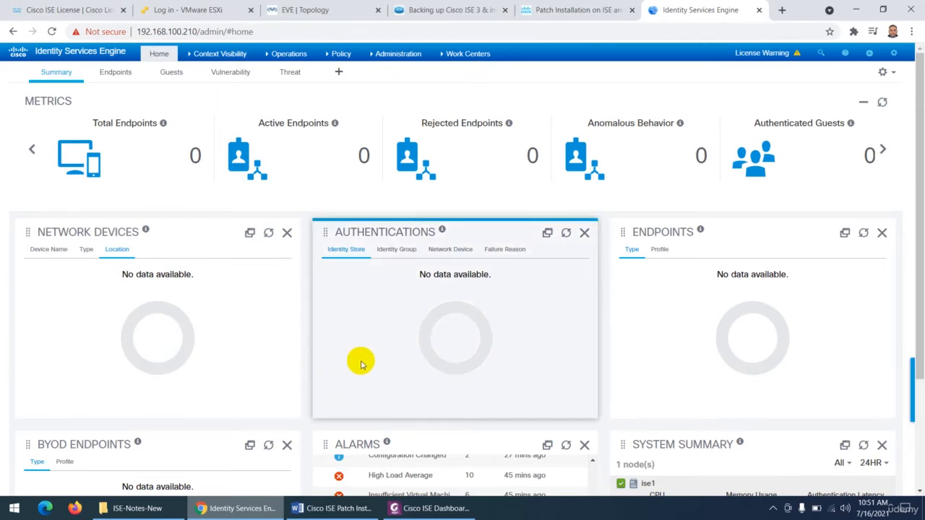
- Check the Summary description in the PDF notes against the pie chart and list dashlets on the ISE Summary dashboard
left_click(427, 508)
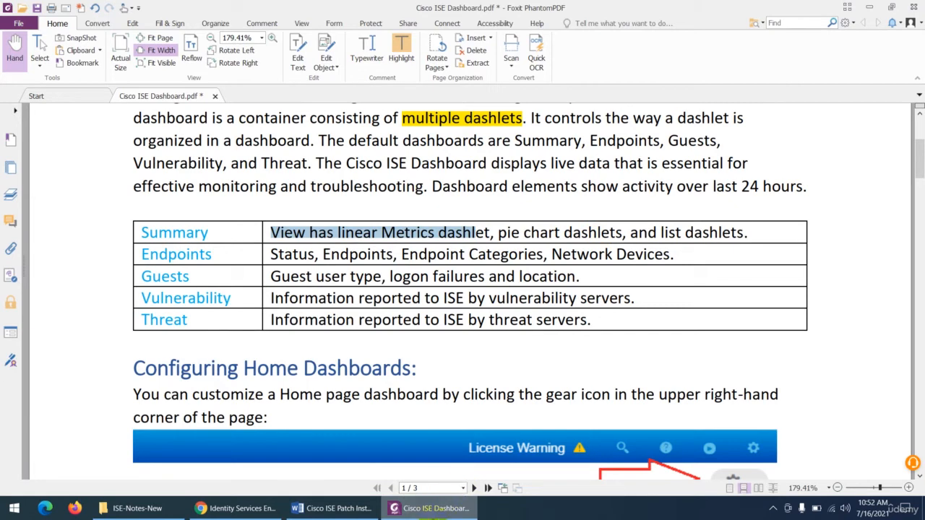
left_click(434, 511)
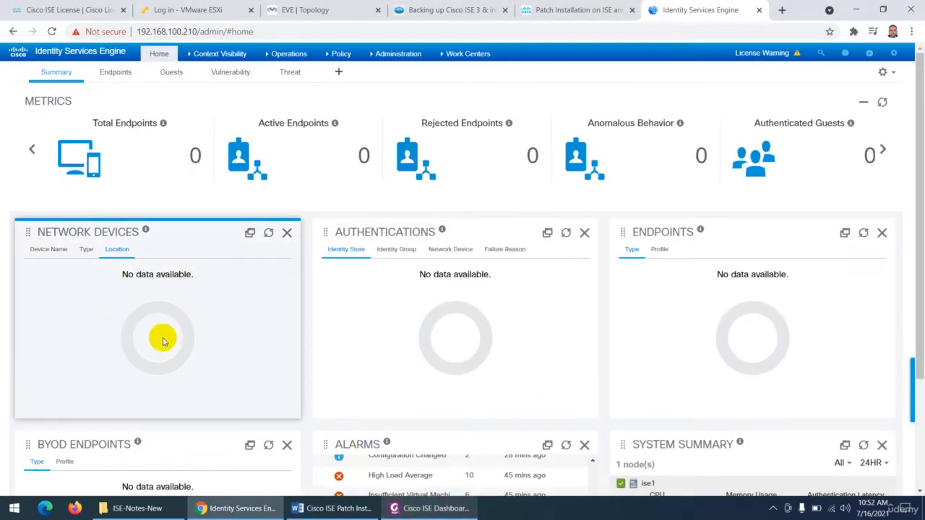
scroll(702, 223, "down", 2)
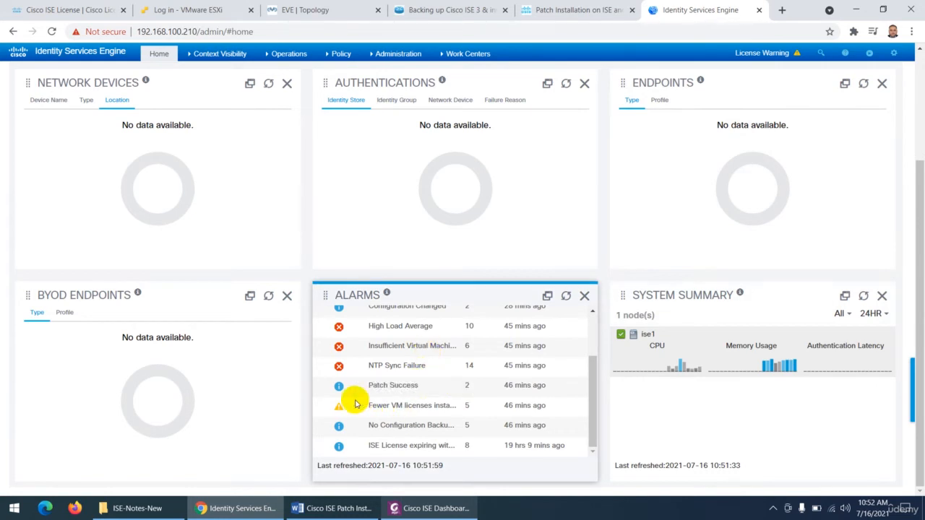
scroll(146, 386, "up", 2)
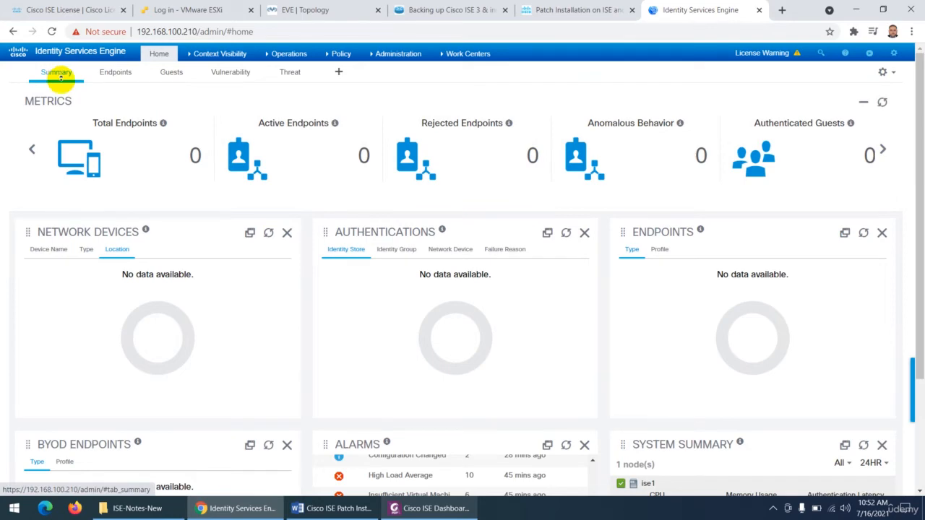
scroll(289, 304, "down", 2)
- Check the Endpoints description in the PDF notes and view the Endpoints, Guests, Vulnerability and Threat dashboards in the ISE portal
left_click(450, 509)
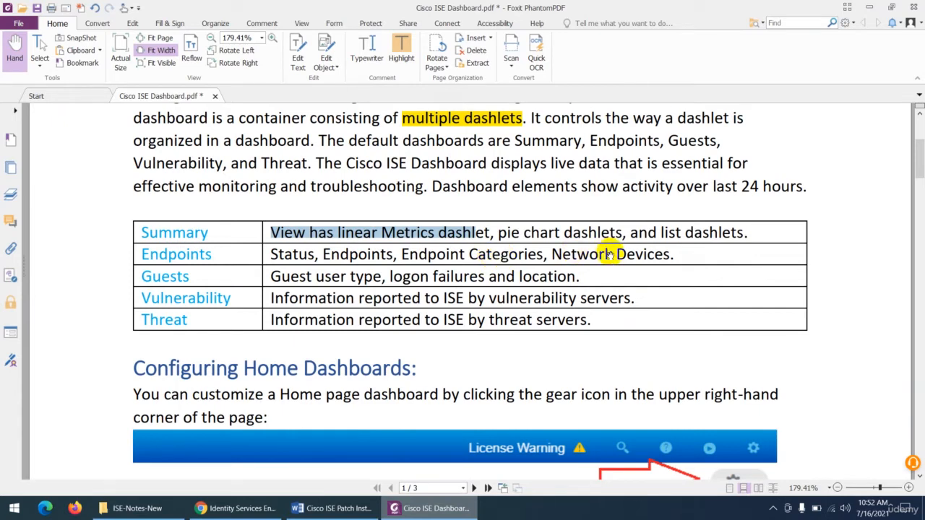
left_click(422, 510)
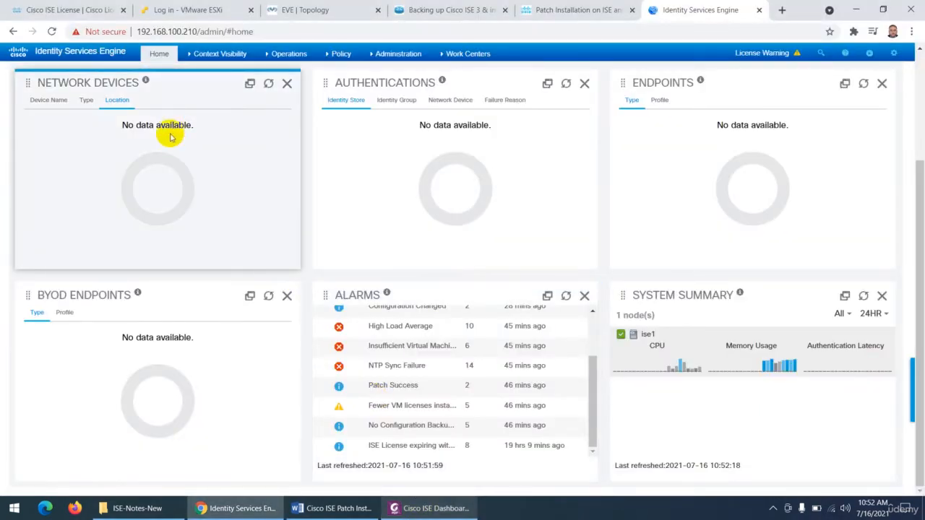
scroll(181, 157, "up", 2)
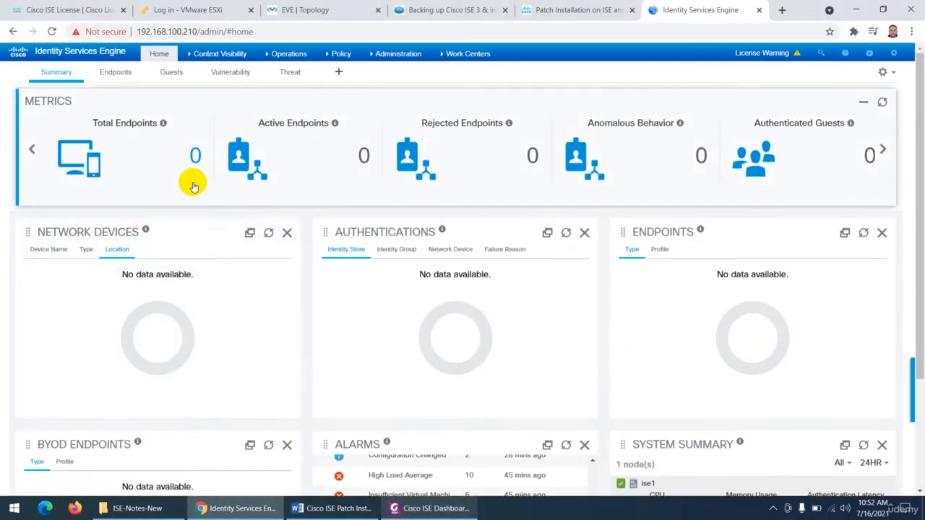
left_click(114, 74)
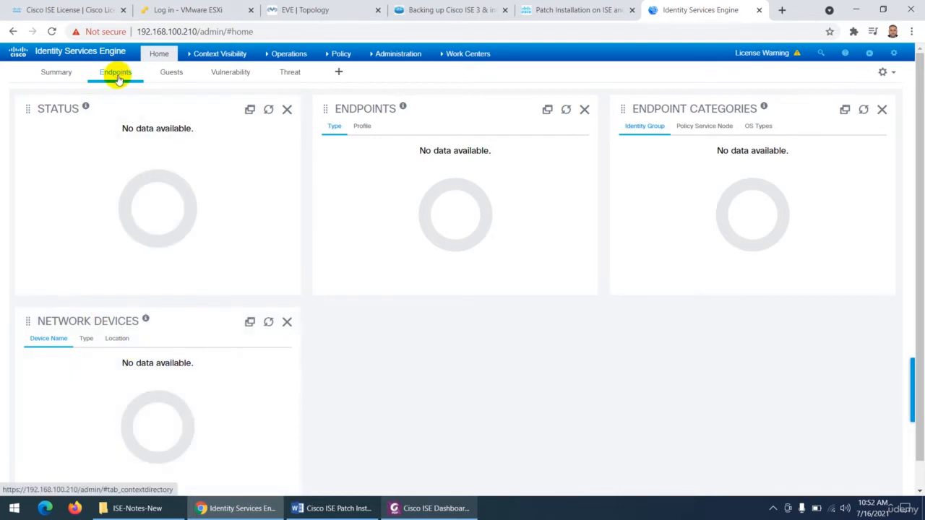
left_click(172, 74)
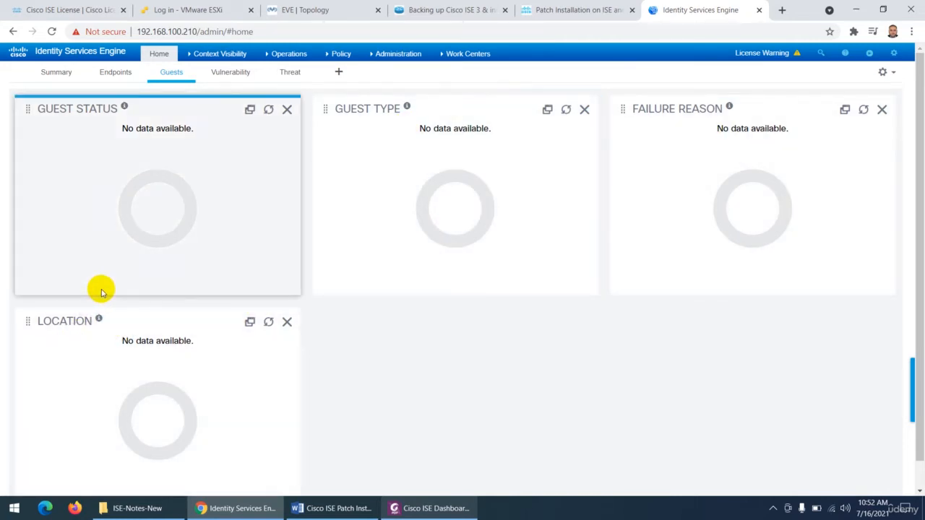
left_click(222, 75)
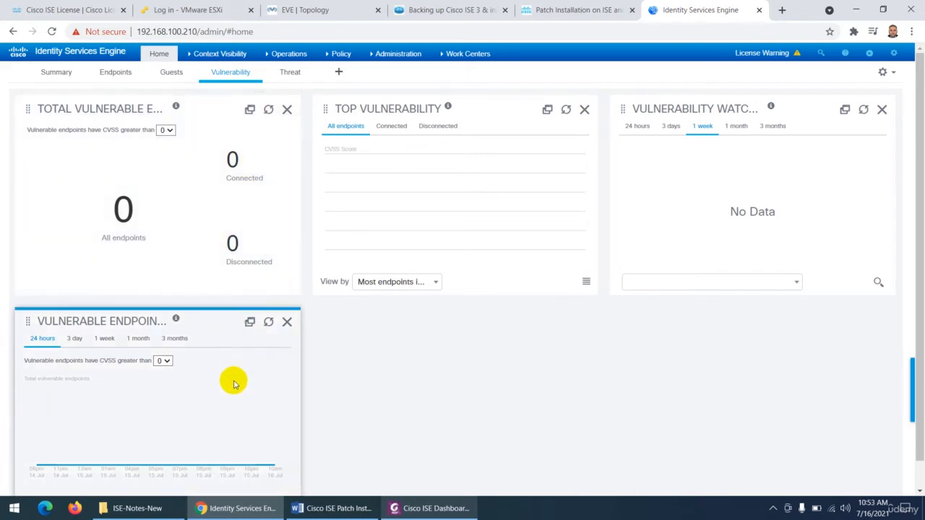
left_click(290, 75)
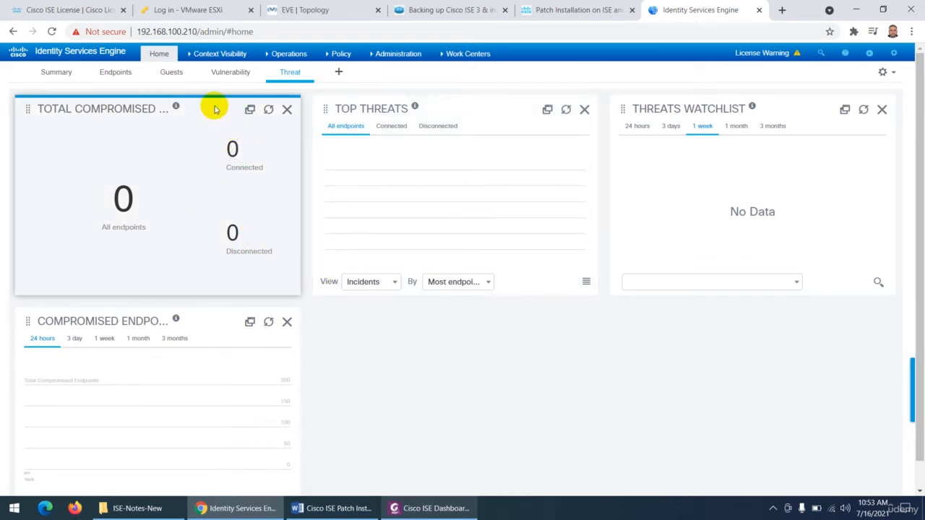
- Switch to the PDF notes and select the descriptions of the Vulnerability and Threat dashboards in the default dashboards table
left_click(417, 513)
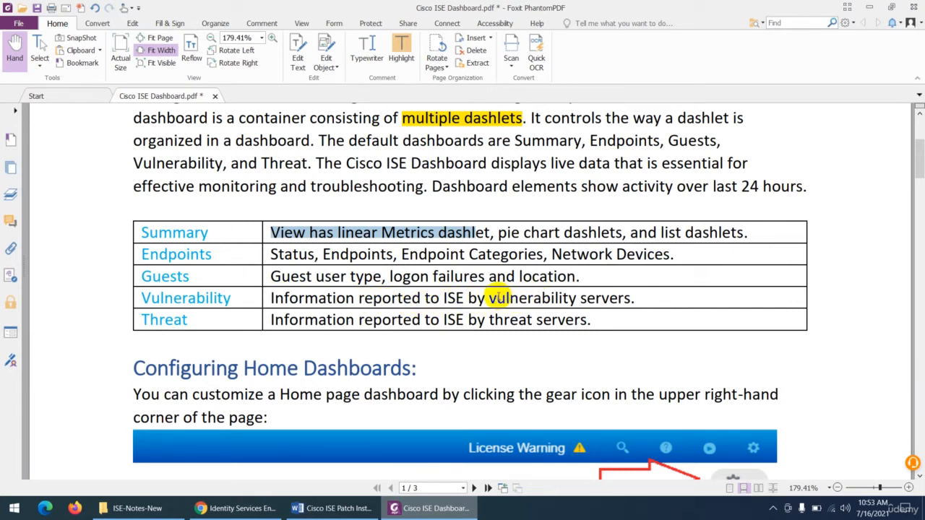
left_click_drag(497, 298, 635, 298)
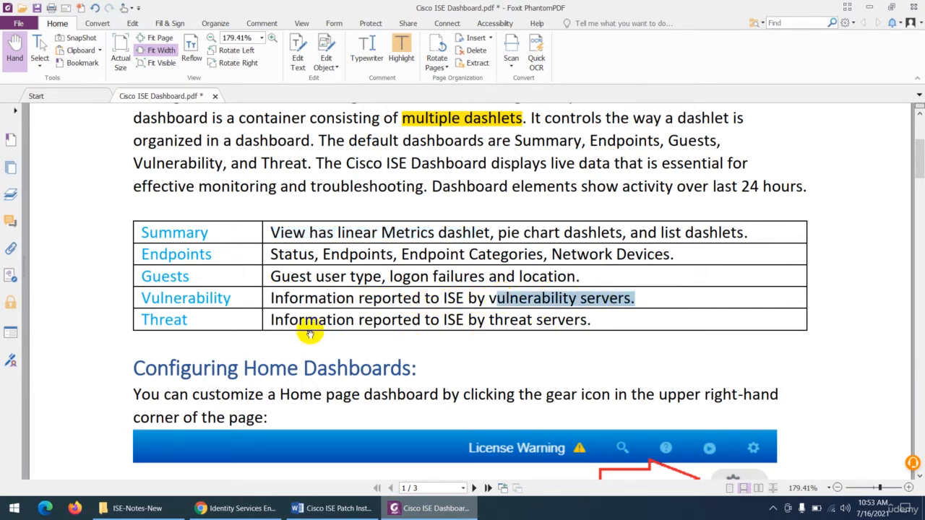
left_click_drag(272, 318, 588, 319)
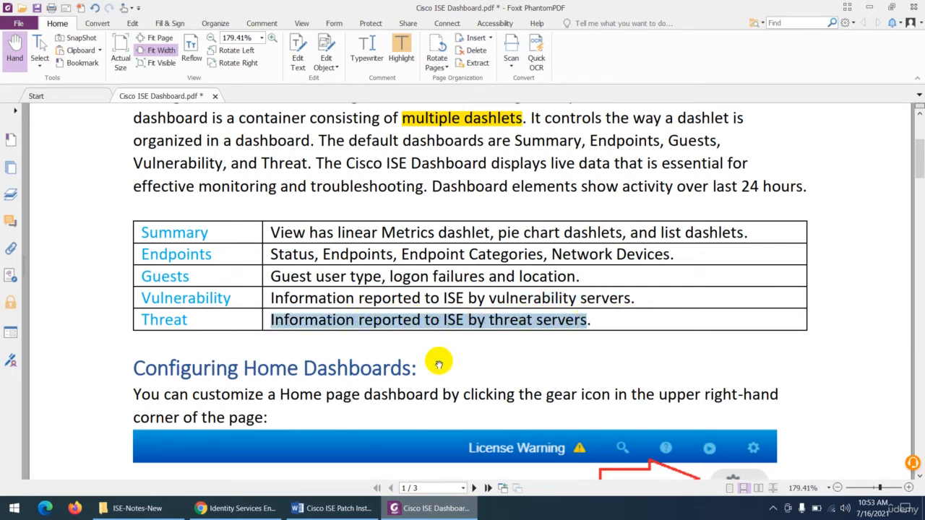
scroll(353, 323, "up", 5)
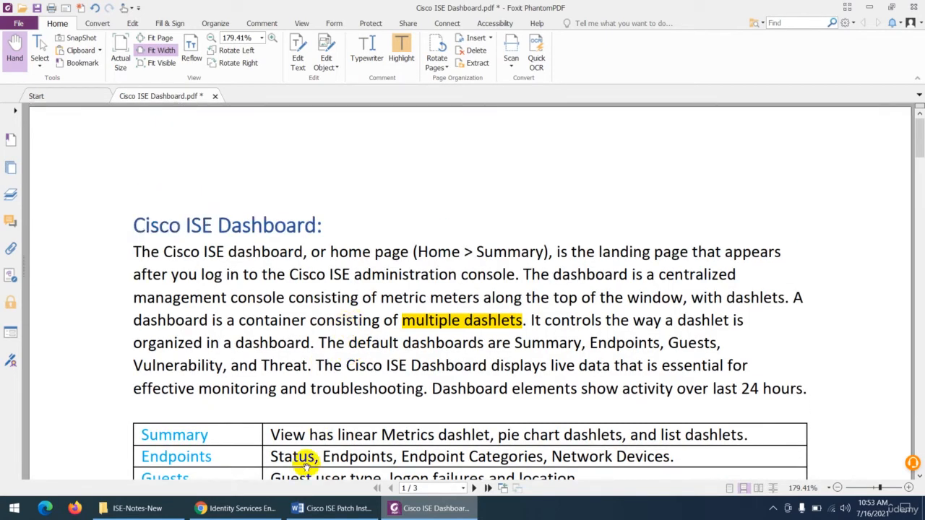
- Switch back to the ISE portal, go through every default dashboard from Summary to Threat, and return to the Summary dashlets
left_click(240, 508)
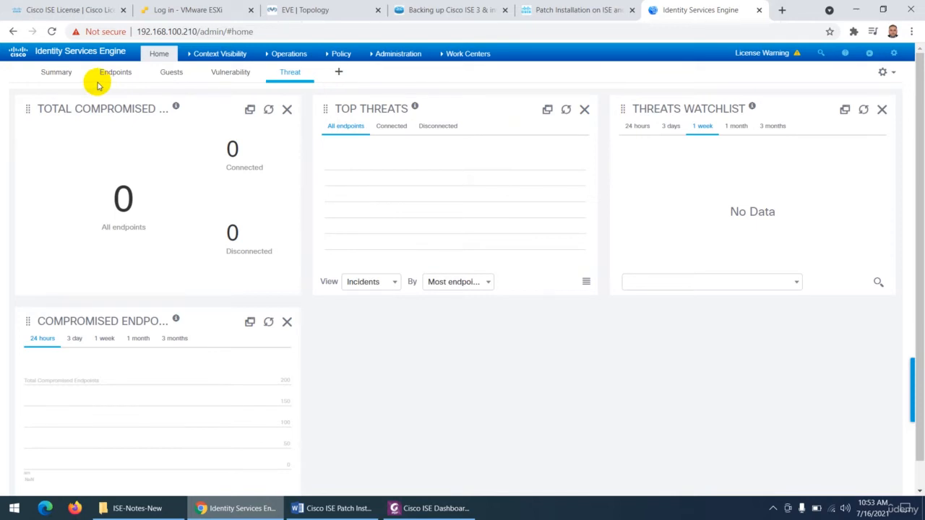
left_click(57, 74)
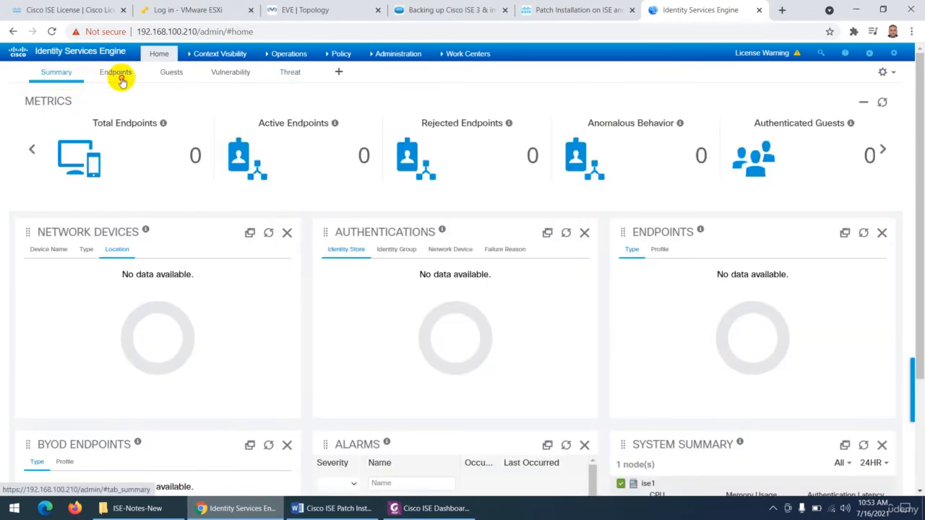
left_click(120, 76)
left_click(169, 73)
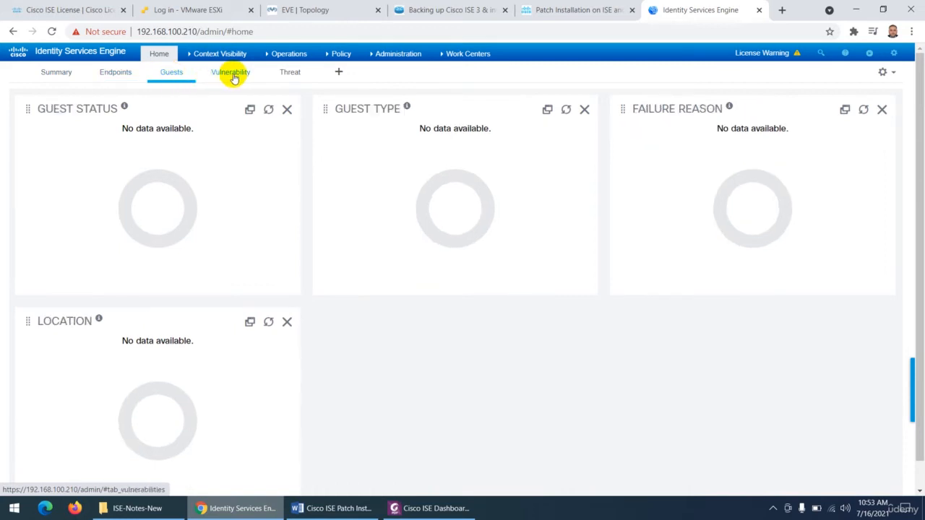
left_click(231, 75)
left_click(288, 73)
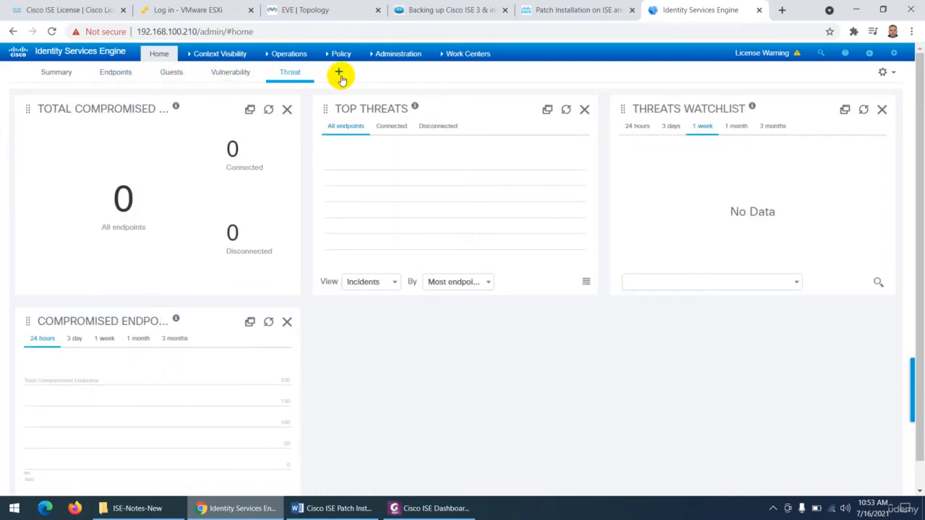
left_click(58, 76)
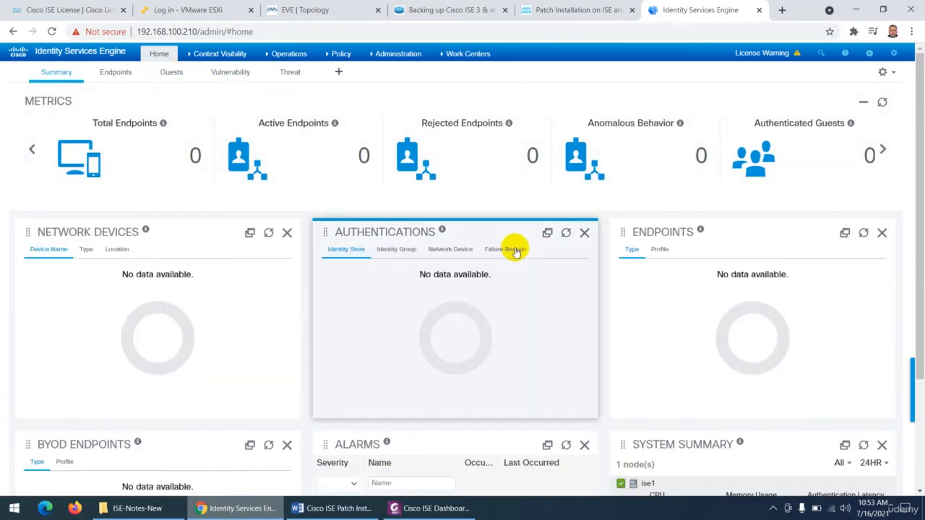
scroll(515, 252, "down", 2)
scroll(510, 255, "up", 2)
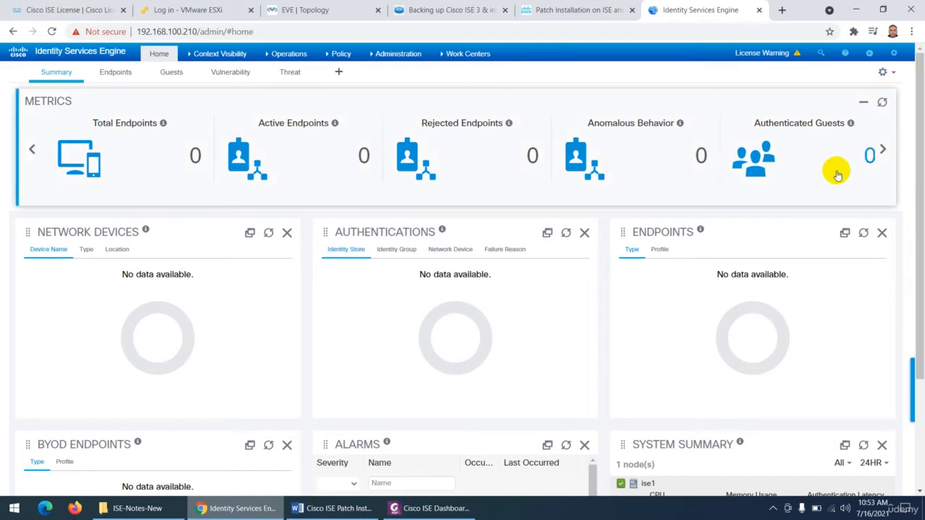
- Switch to the PDF notes and read the Configuring Home Dashboards section with the Dashboard Settings options
left_click(432, 508)
scroll(437, 332, "down", 3)
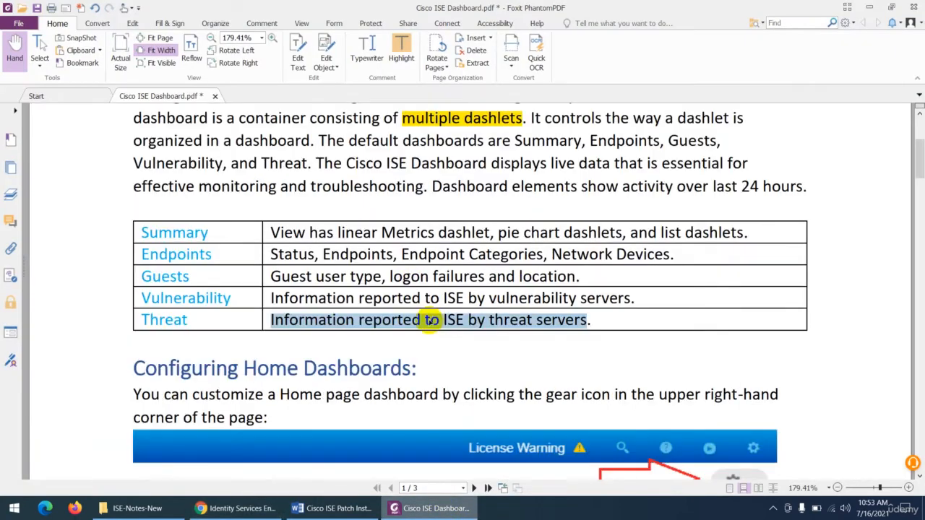
scroll(431, 320, "down", 5)
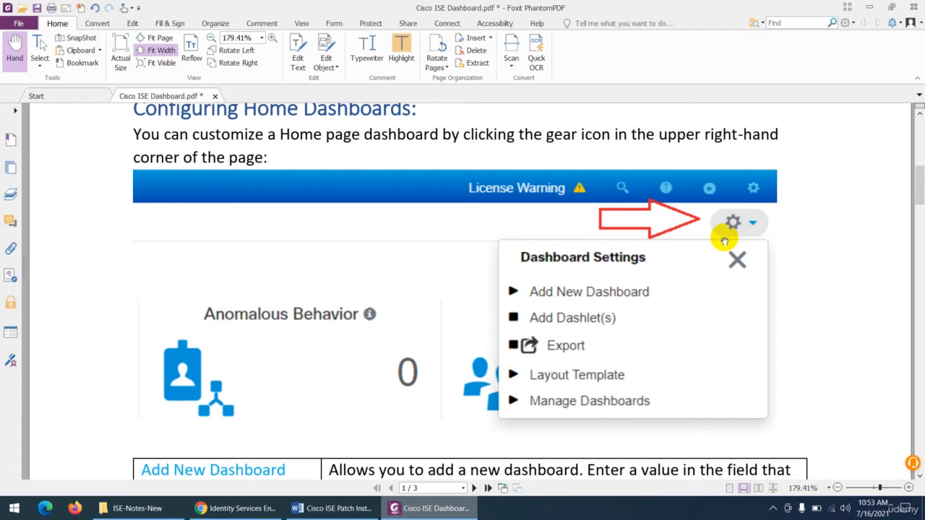
scroll(692, 288, "down", 1)
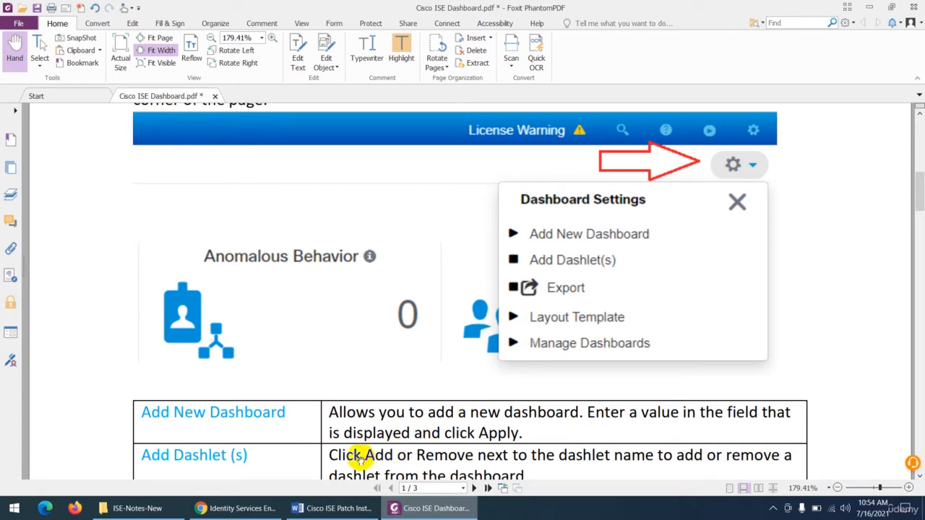
- Switch back to the ISE portal and add a new home dashboard named MY-Dashboard
left_click(226, 509)
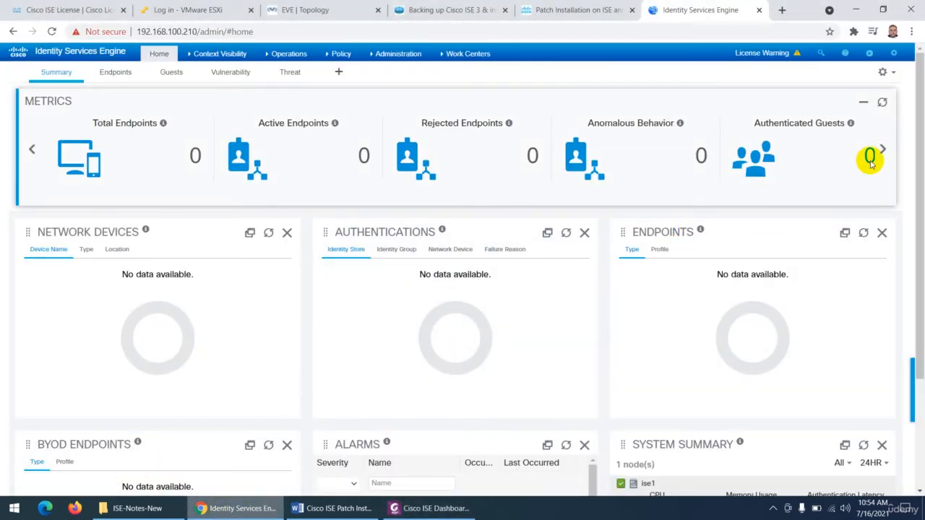
left_click(891, 74)
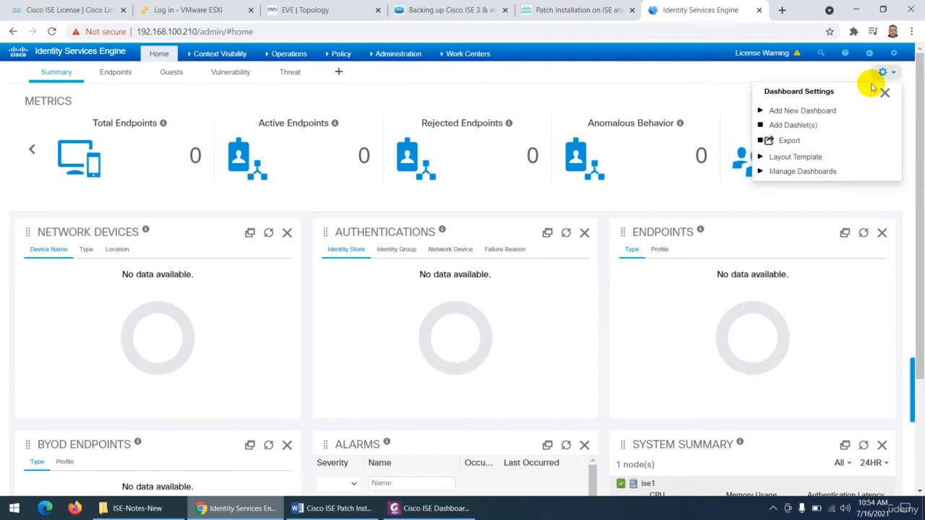
left_click(794, 112)
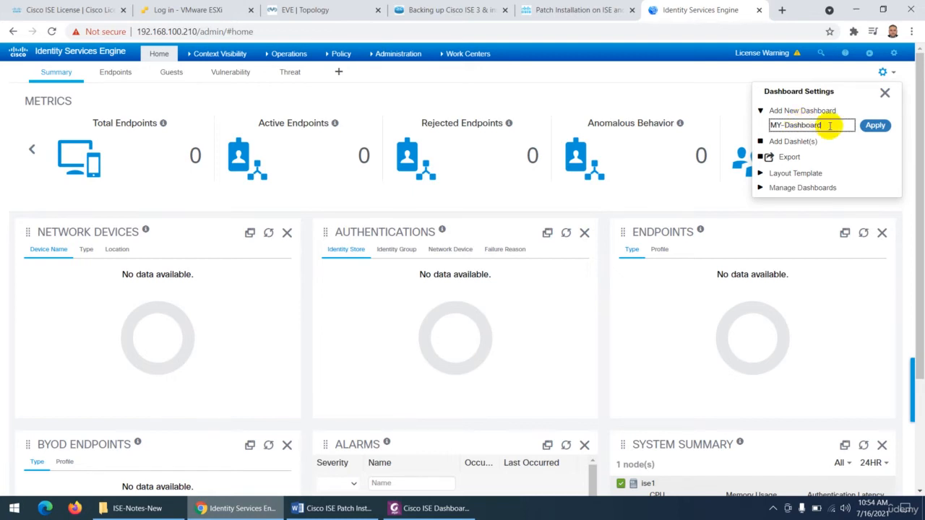
left_click(875, 126)
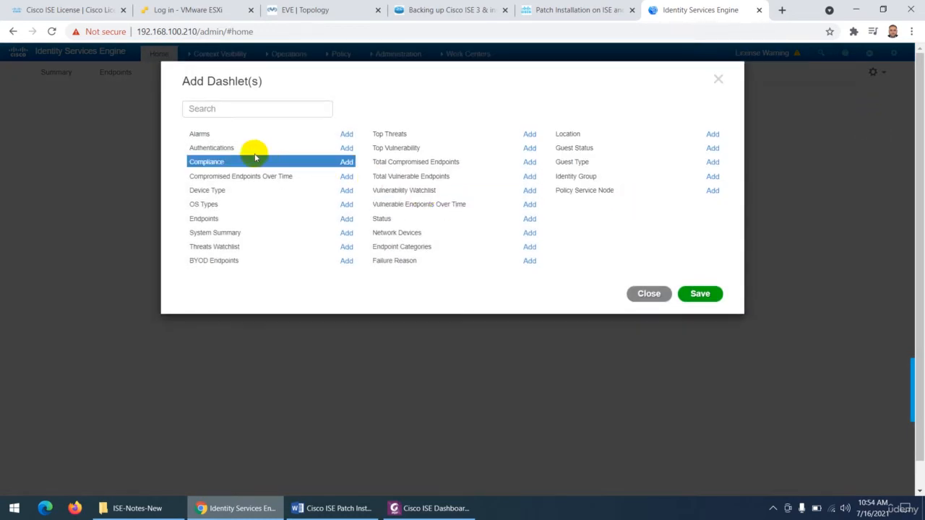
- Add the Alarms, Authentications, Compliance, Compromised Endpoints Over Time, Device Type and OS Types dashlets to MY-Dashboard and save the selection
left_click_drag(210, 83, 238, 79)
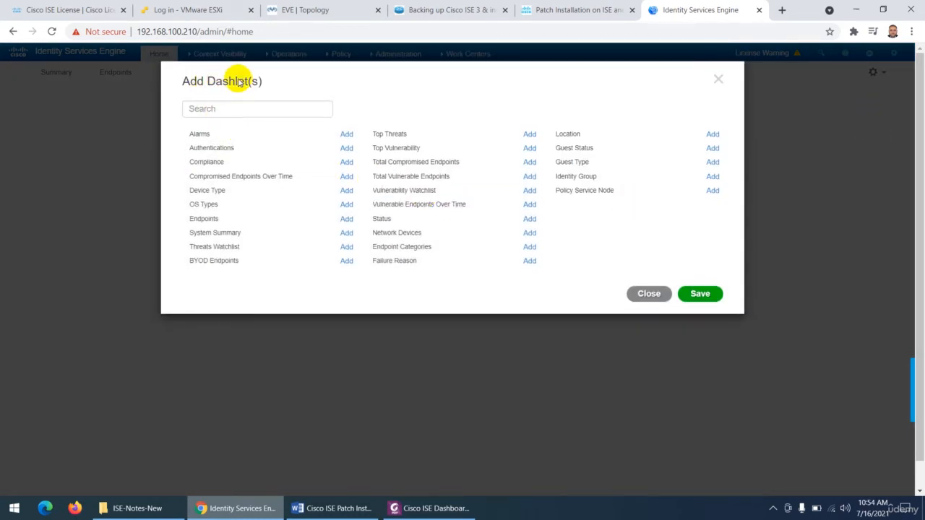
left_click(346, 134)
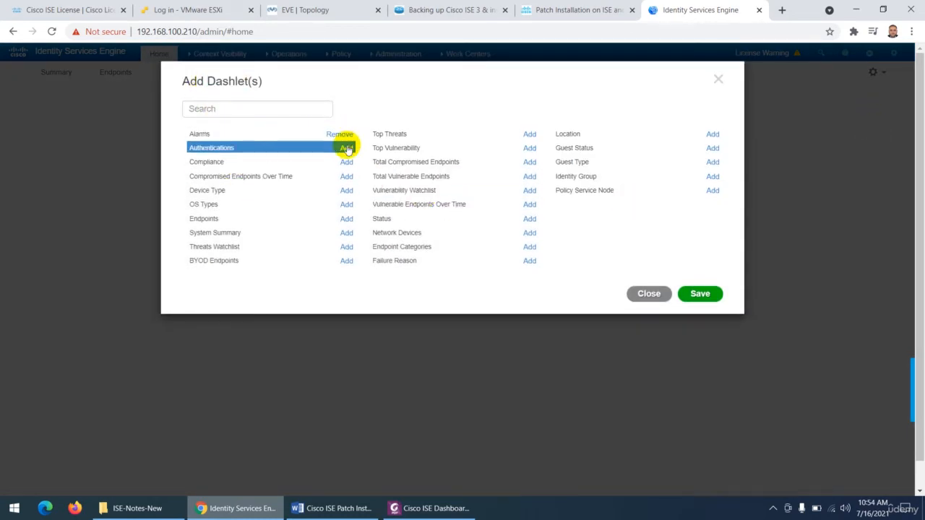
left_click(346, 148)
left_click(346, 162)
left_click(346, 176)
left_click(346, 191)
left_click(346, 205)
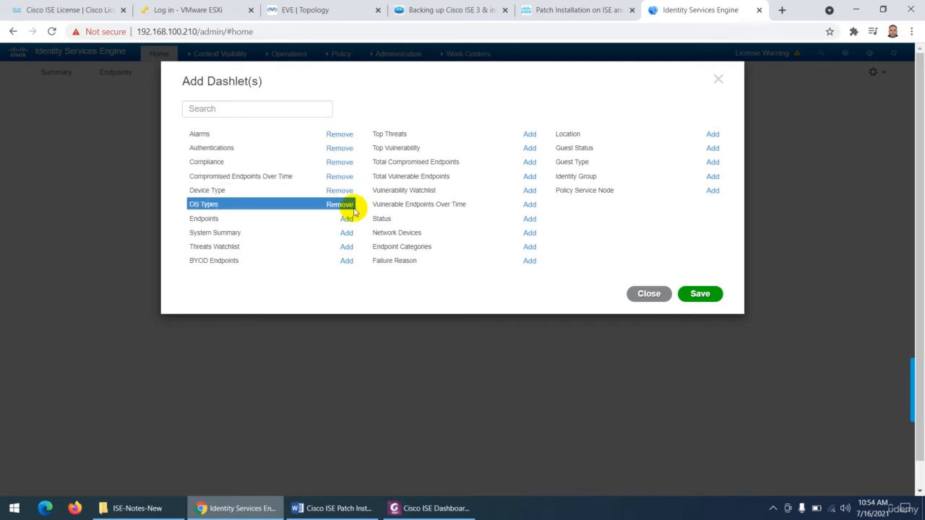
left_click(698, 293)
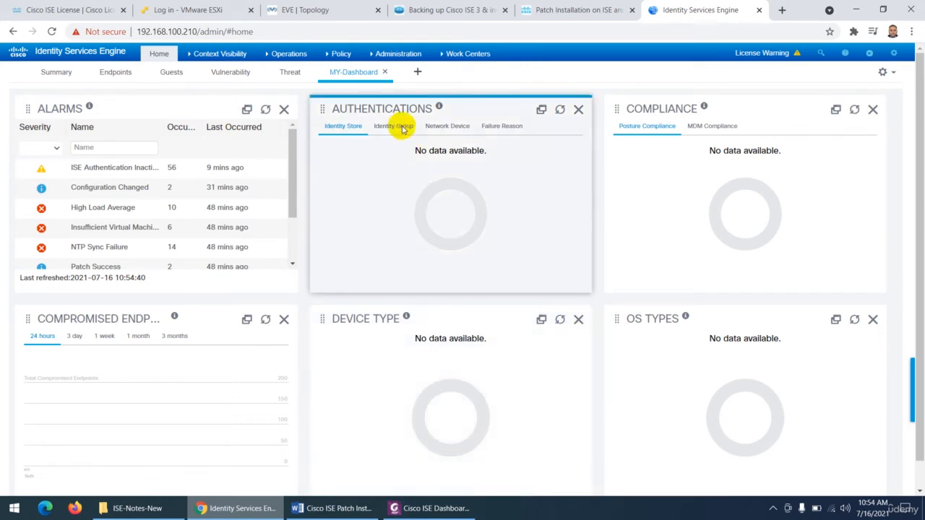
- Delete the custom MY-Dashboard dashboard and confirm its removal
left_click(383, 74)
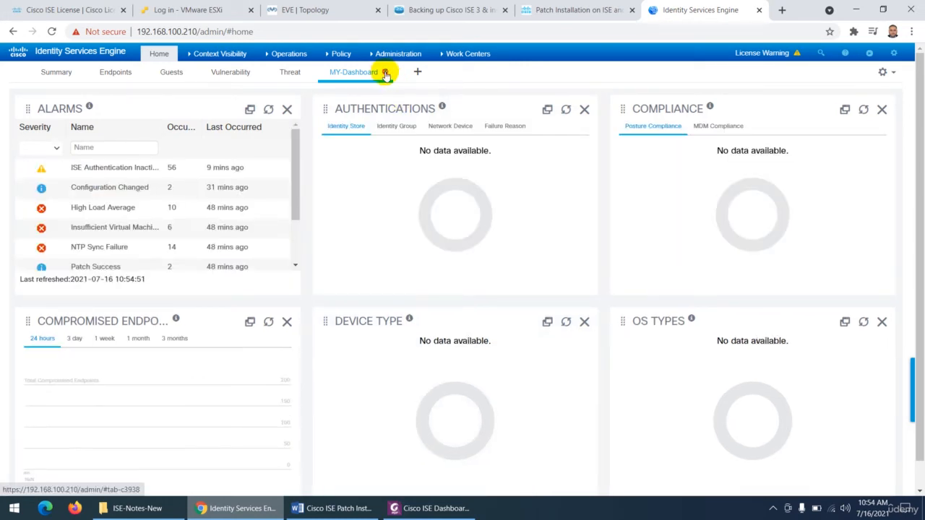
left_click(384, 73)
left_click(618, 124)
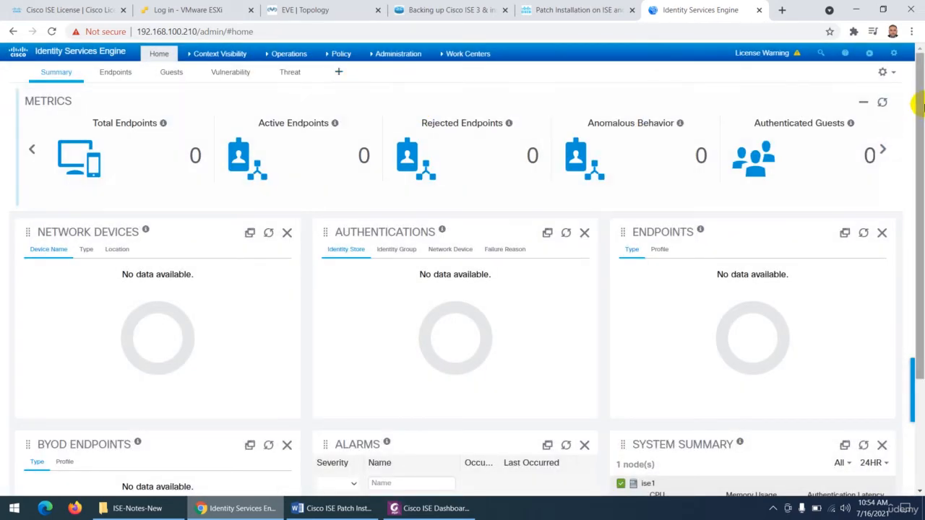
- Add the OS Types dashlet to the Summary dashboard, save the selection, and look over the updated dashlets
left_click(882, 72)
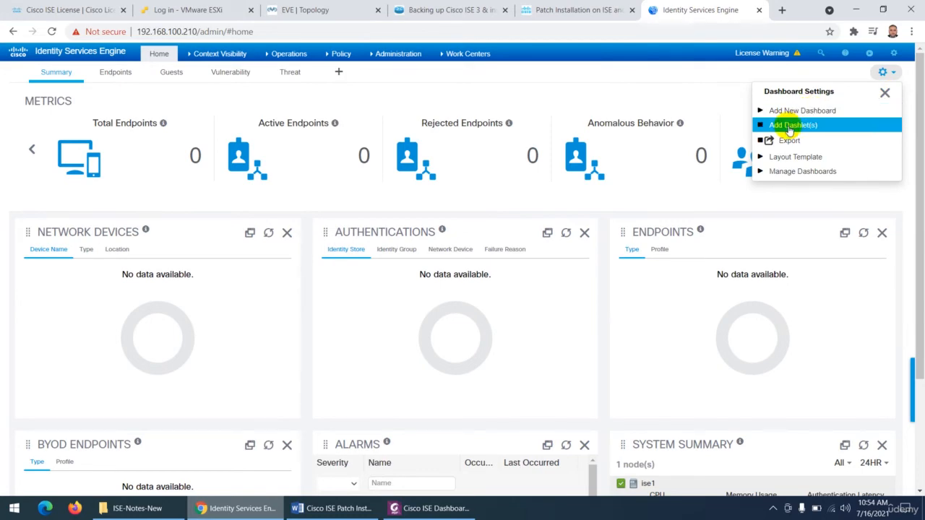
scroll(359, 301, "down", 2)
scroll(436, 335, "down", 1)
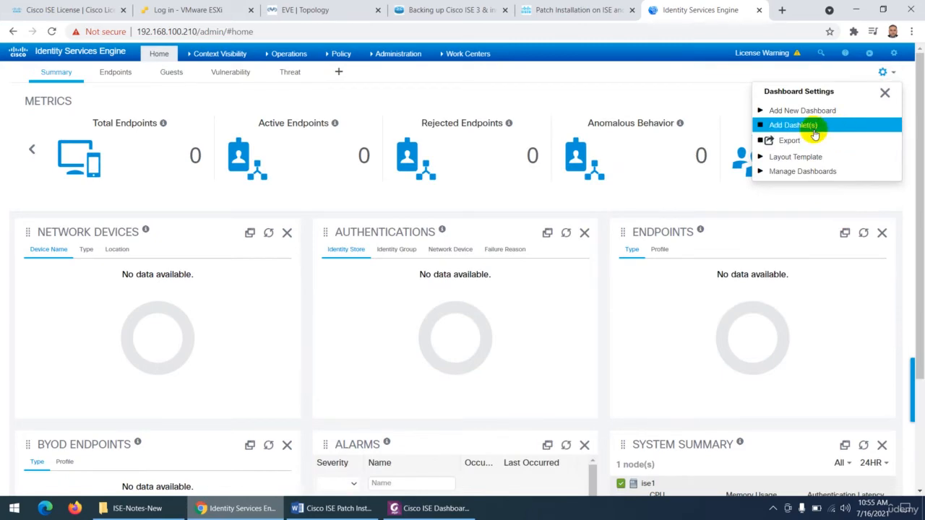
left_click(813, 133)
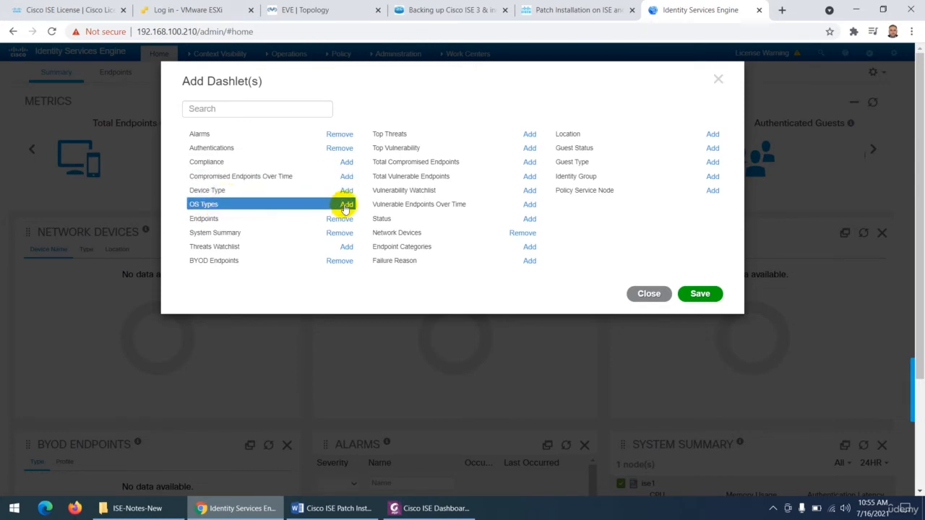
left_click(698, 290)
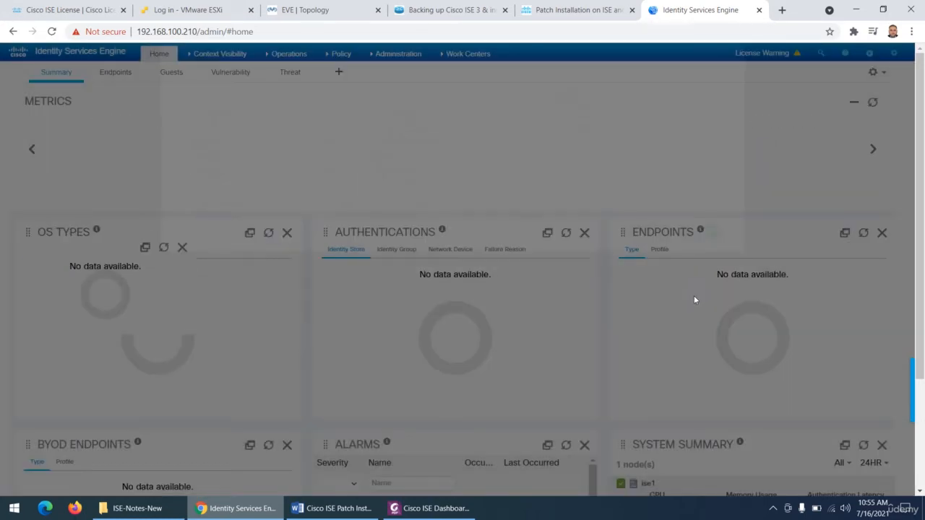
scroll(497, 350, "down", 3)
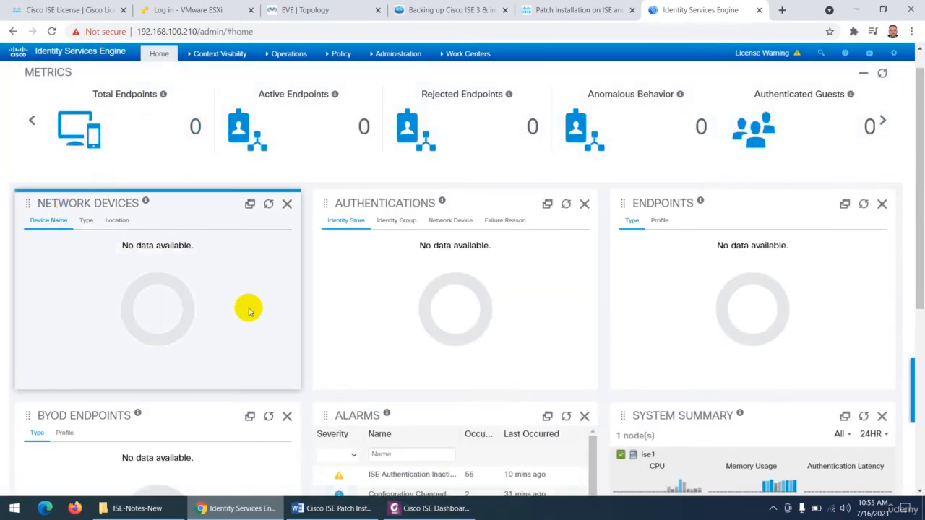
- Remove the OS Types dashlet from the Summary dashboard
scroll(238, 322, "down", 3)
scroll(313, 347, "down", 2)
scroll(128, 433, "down", 3)
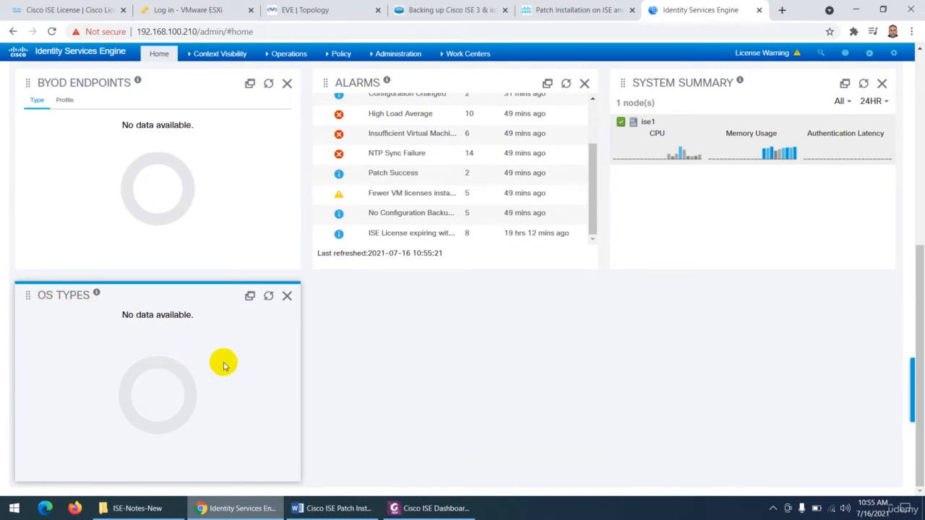
left_click(288, 297)
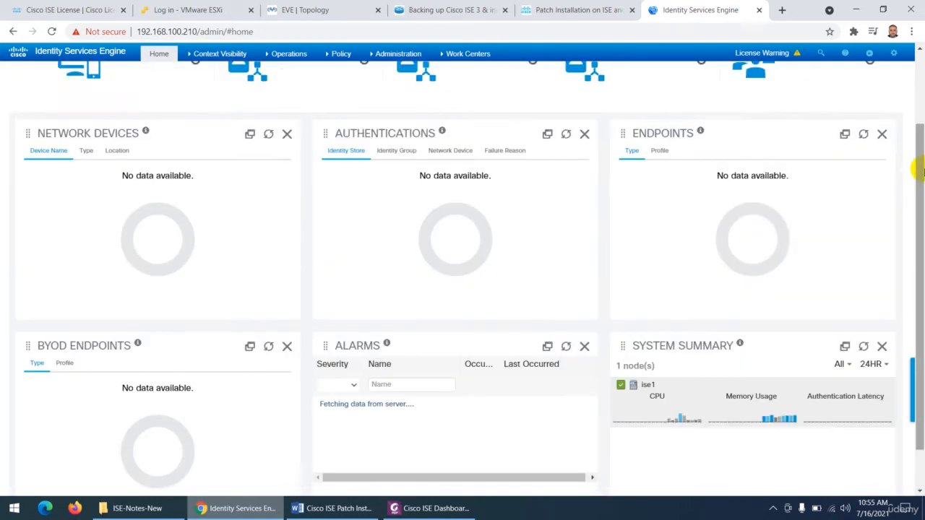
- Review which dashlets can be added to or removed from the Summary dashboard, and close the list without changes
left_click(889, 73)
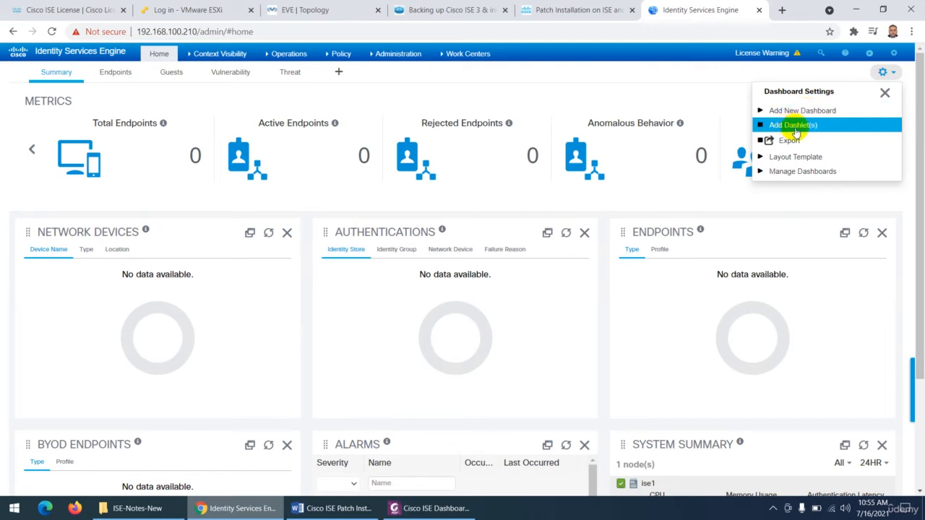
left_click(812, 129)
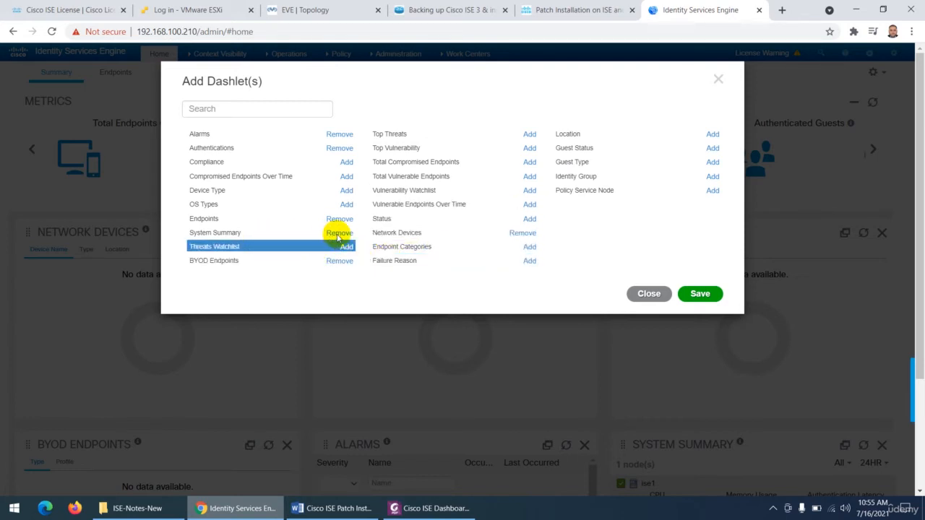
left_click(648, 294)
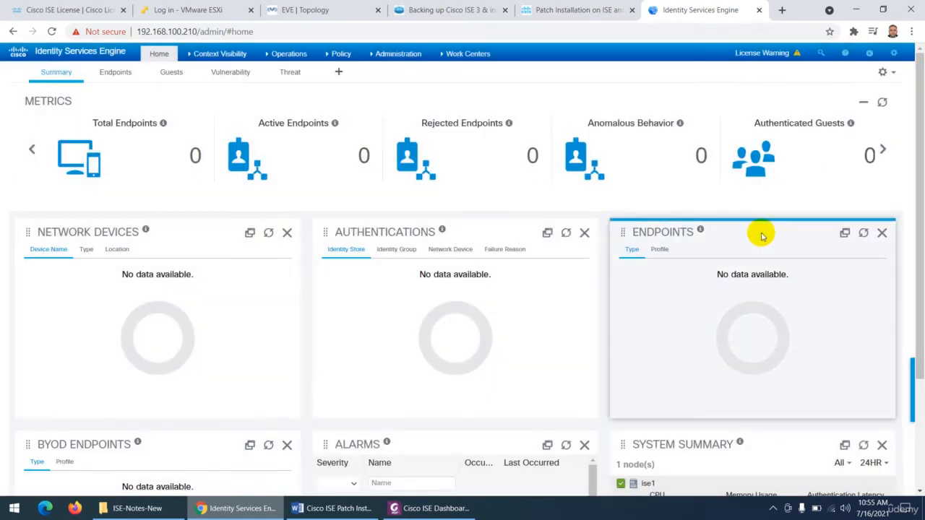
- Export all dashlets of the Summary dashboard in PDF format and close the export dialog
left_click(884, 72)
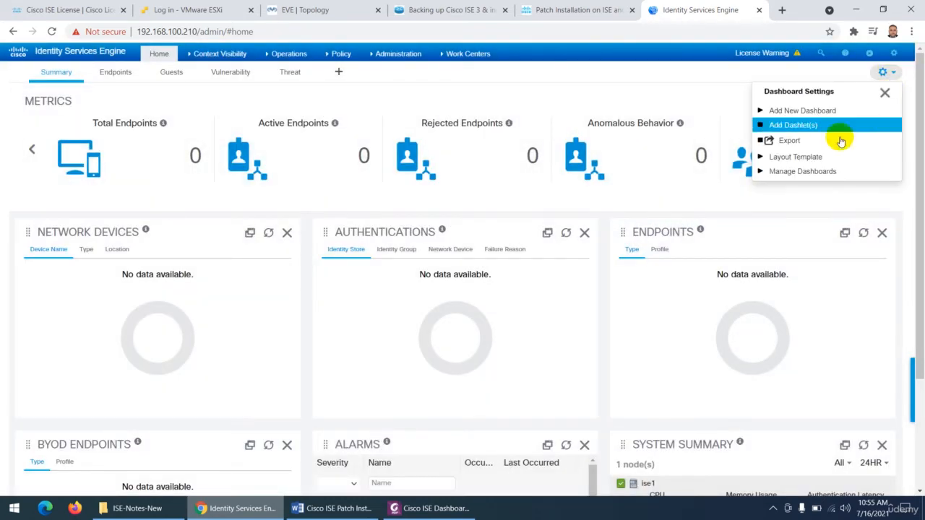
left_click(788, 141)
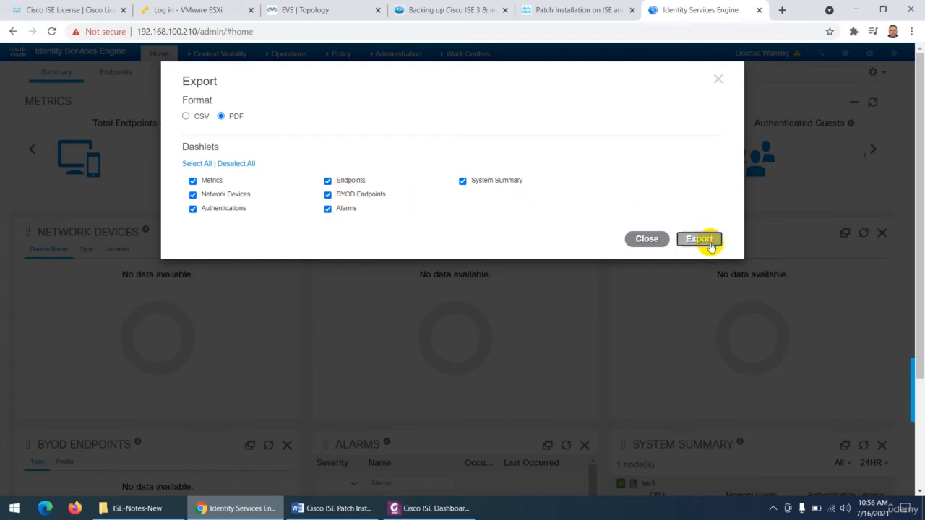
left_click(638, 240)
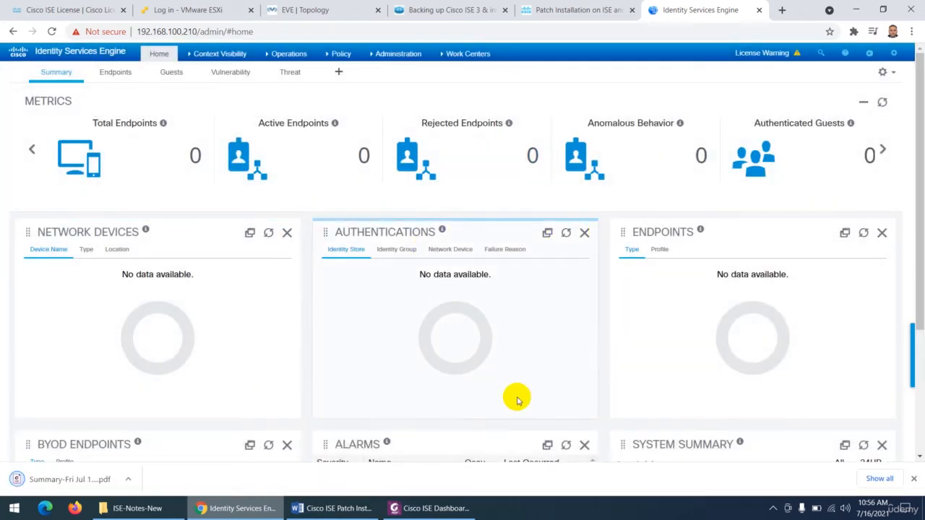
- Open the exported Summary PDF, look through all its pages, and close it
left_click(53, 483)
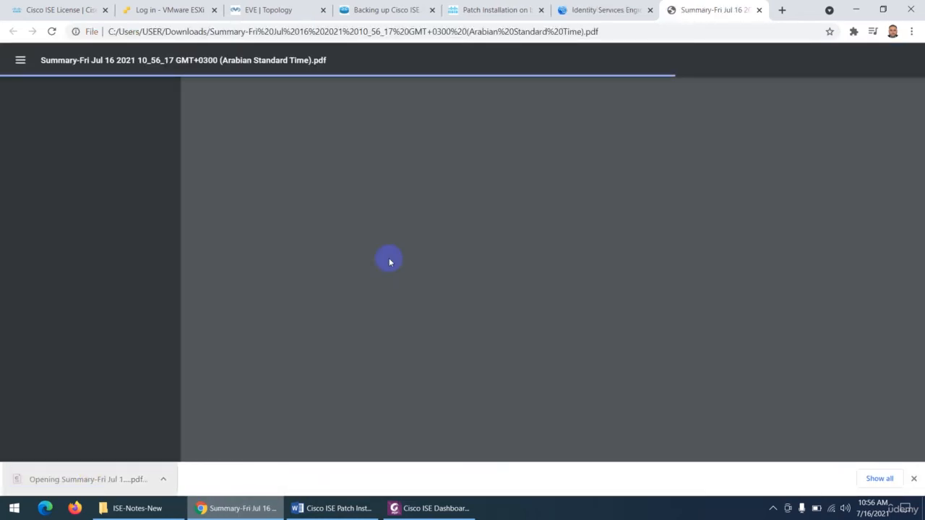
scroll(440, 221, "down", 8)
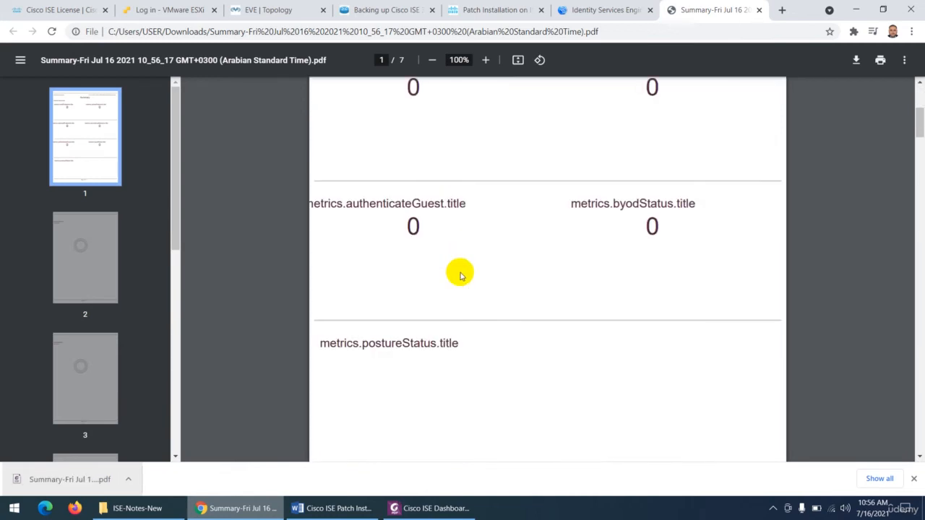
scroll(465, 283, "down", 15)
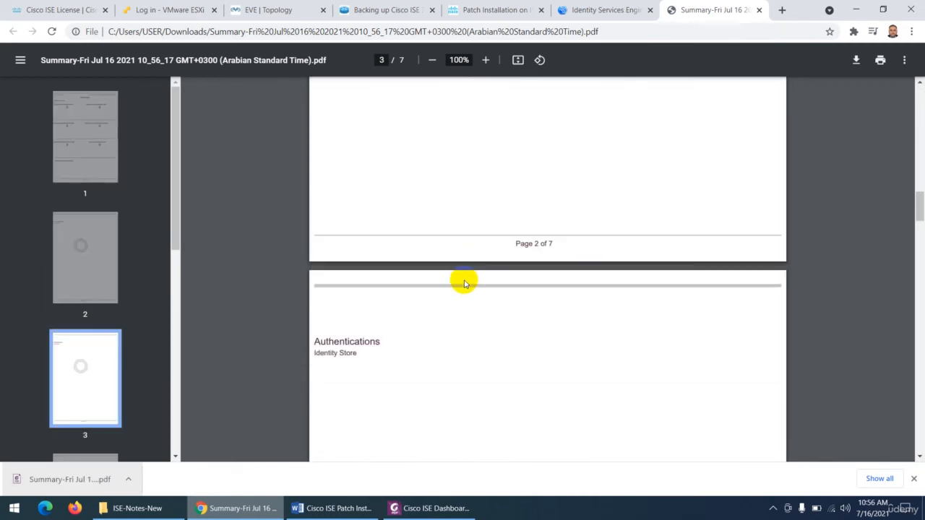
scroll(465, 284, "down", 15)
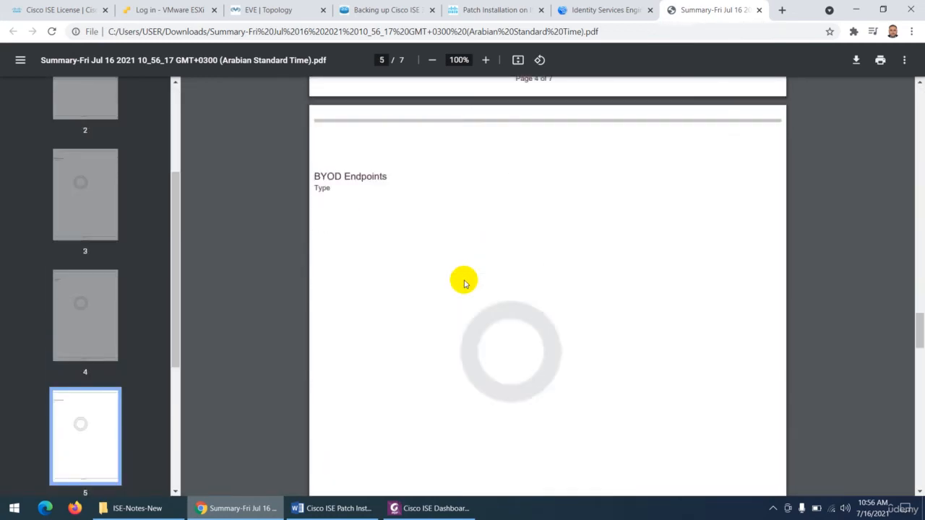
scroll(464, 284, "up", 3)
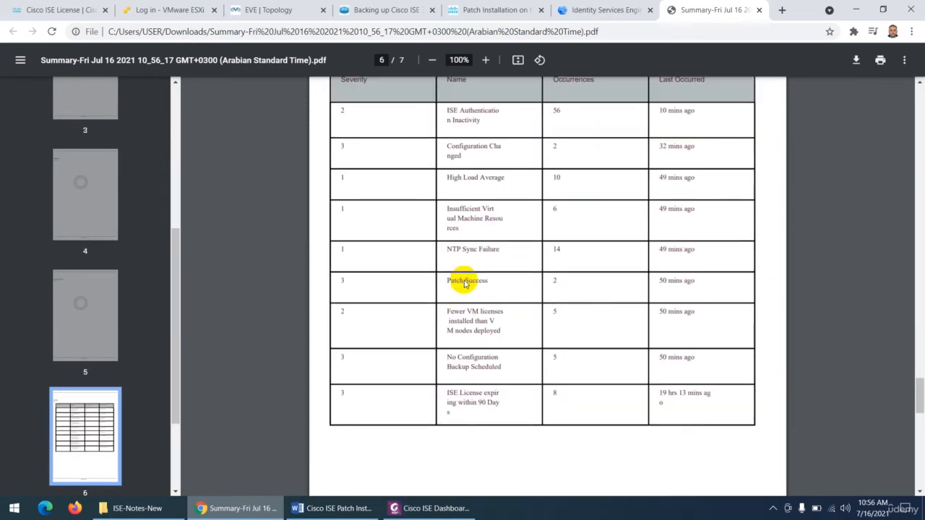
scroll(465, 283, "down", 10)
scroll(464, 283, "down", 3)
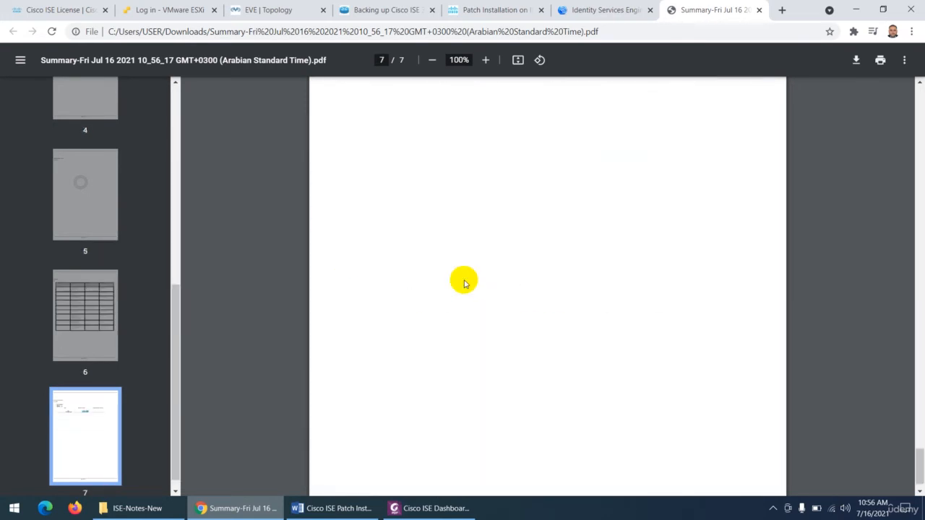
scroll(462, 279, "up", 5)
scroll(434, 299, "down", 6)
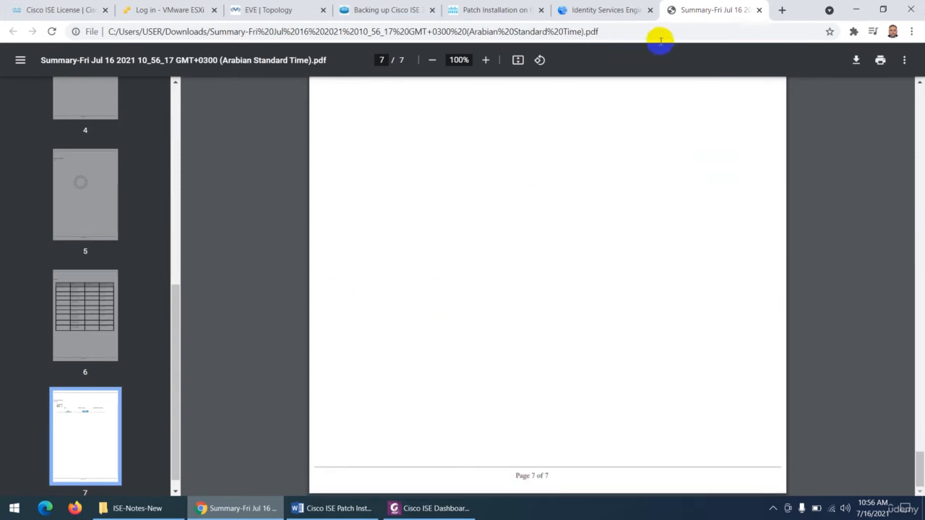
left_click(758, 10)
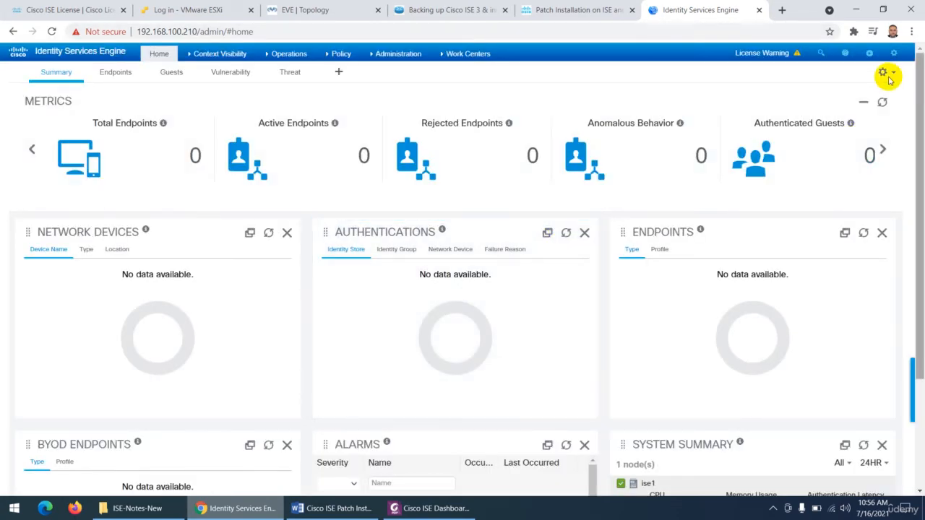
- Apply the single-column layout template to the Summary dashboard and look over the rearranged dashlets
left_click(889, 74)
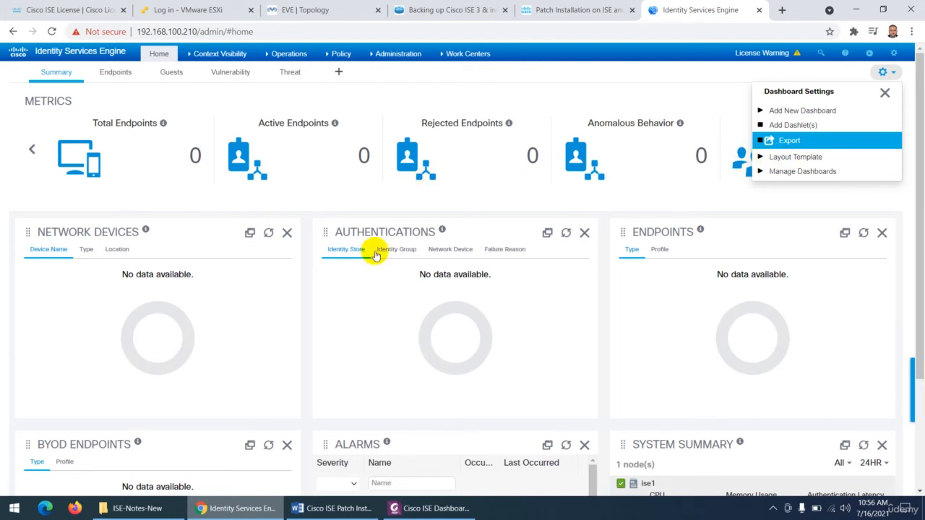
left_click(793, 159)
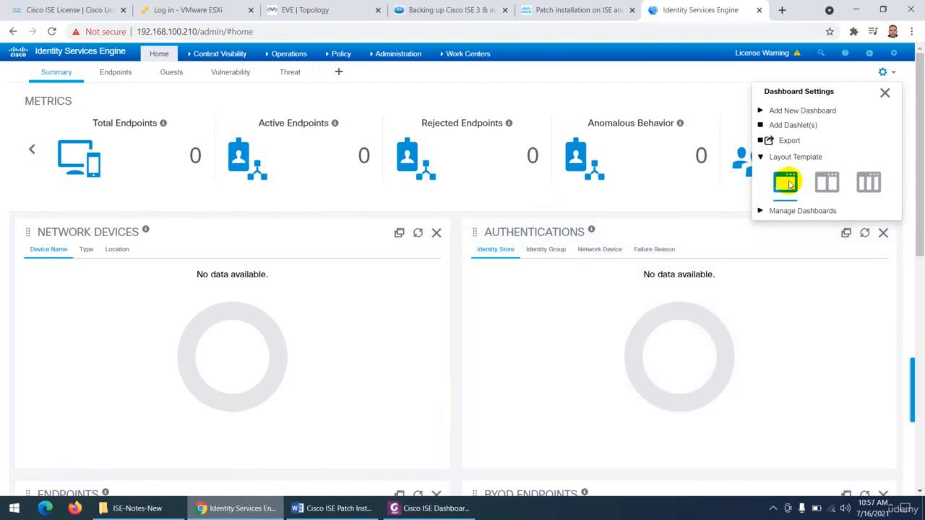
scroll(351, 324, "down", 8)
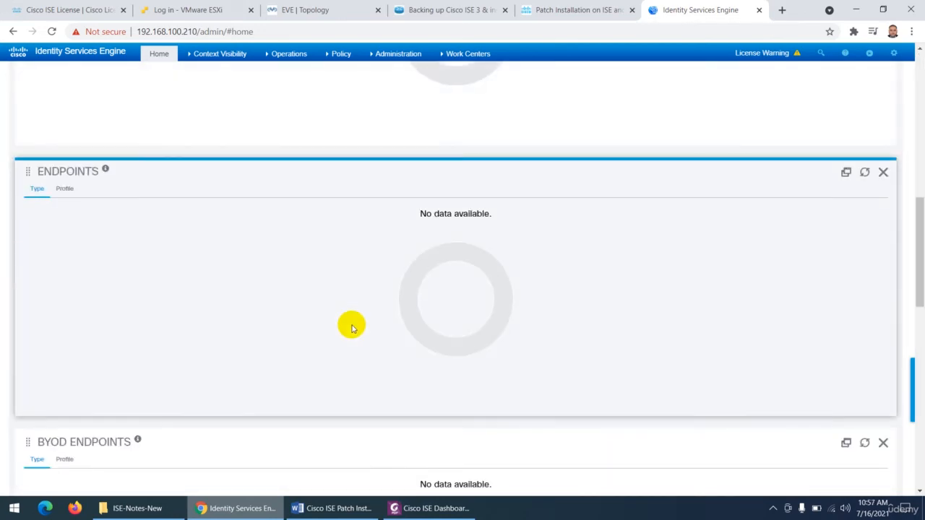
scroll(351, 327, "down", 10)
scroll(351, 326, "up", 18)
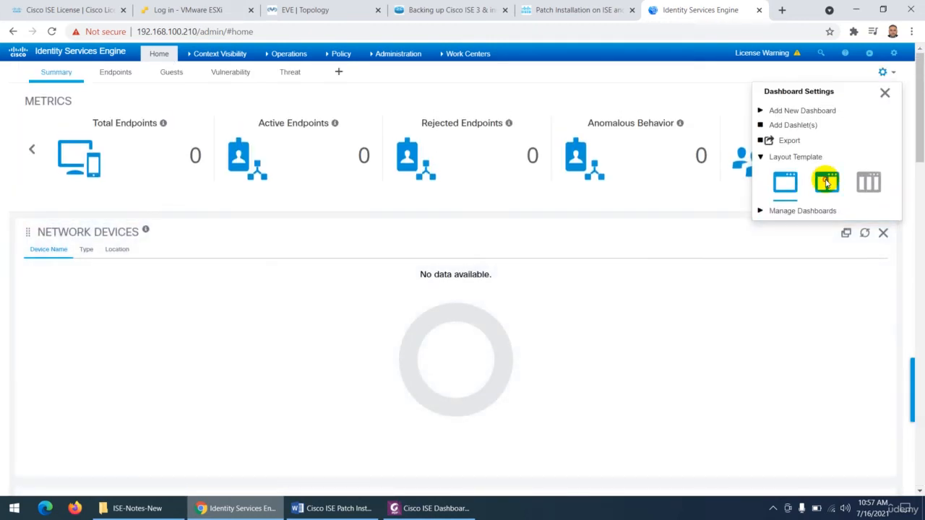
- Try the two-column layout template on the Summary dashboard, and return to the three-column layout
left_click(827, 183)
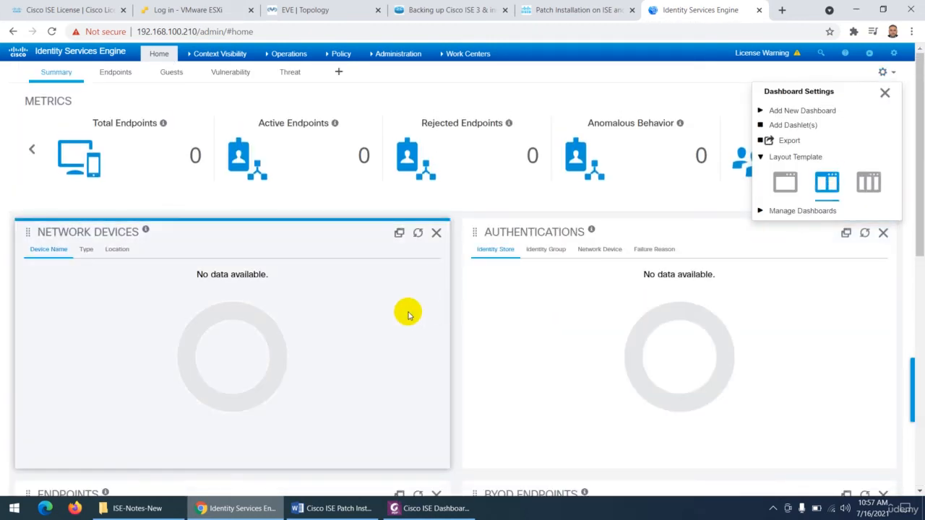
left_click(870, 183)
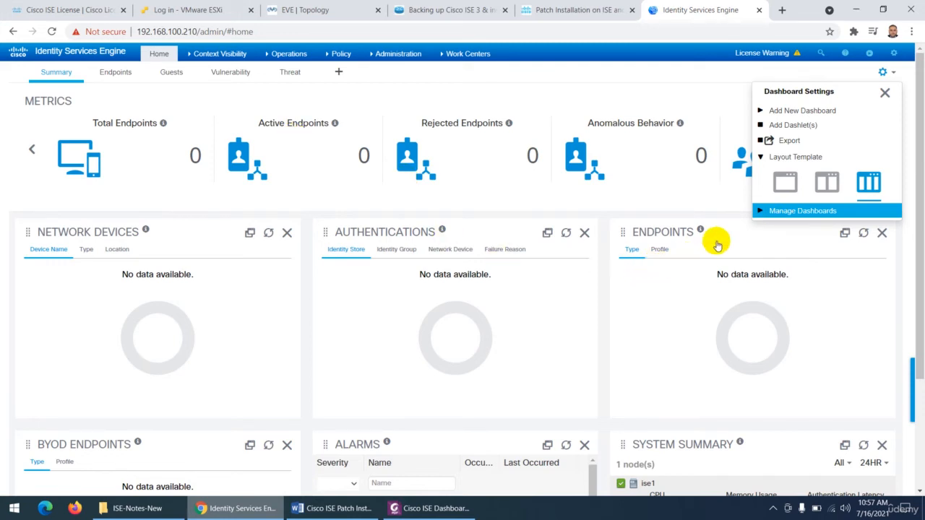
- Reset all dashboards, look over the Summary dashlets, and close Dashboard Settings
left_click(760, 209)
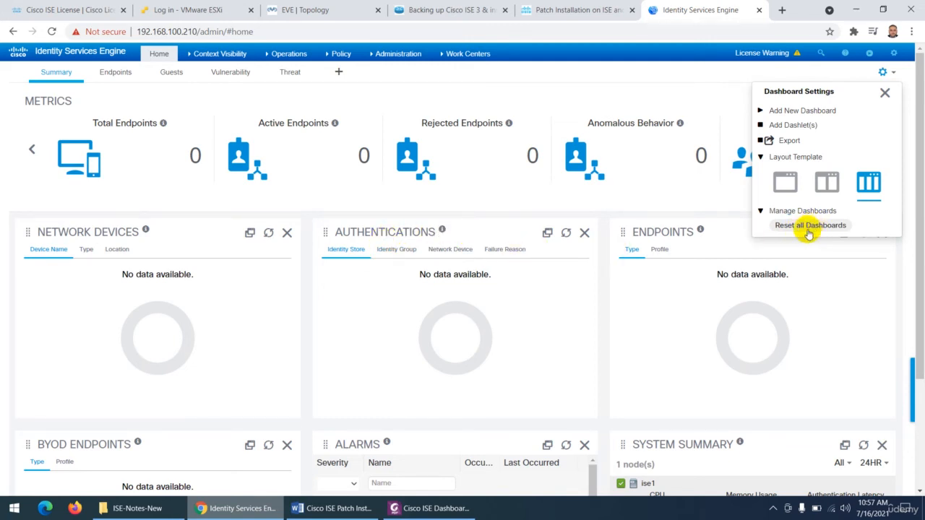
left_click(810, 226)
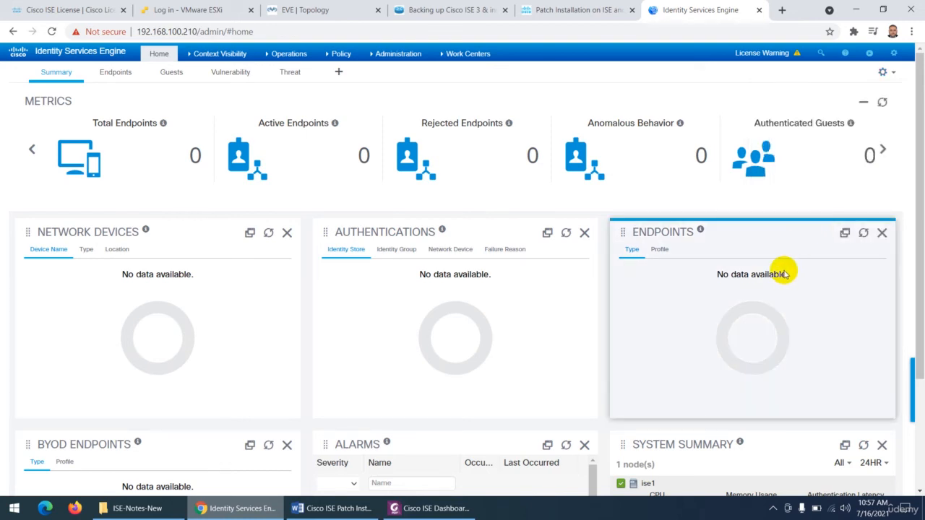
left_click(888, 75)
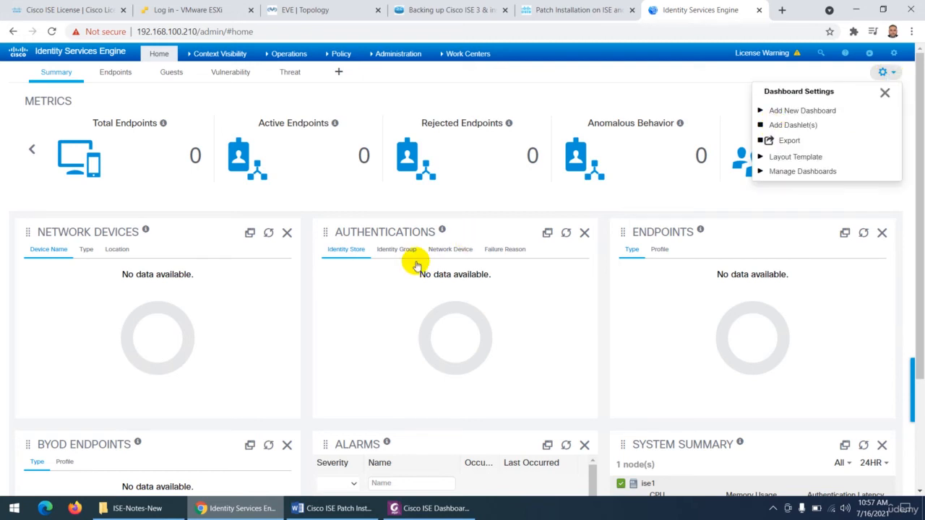
left_click(786, 174)
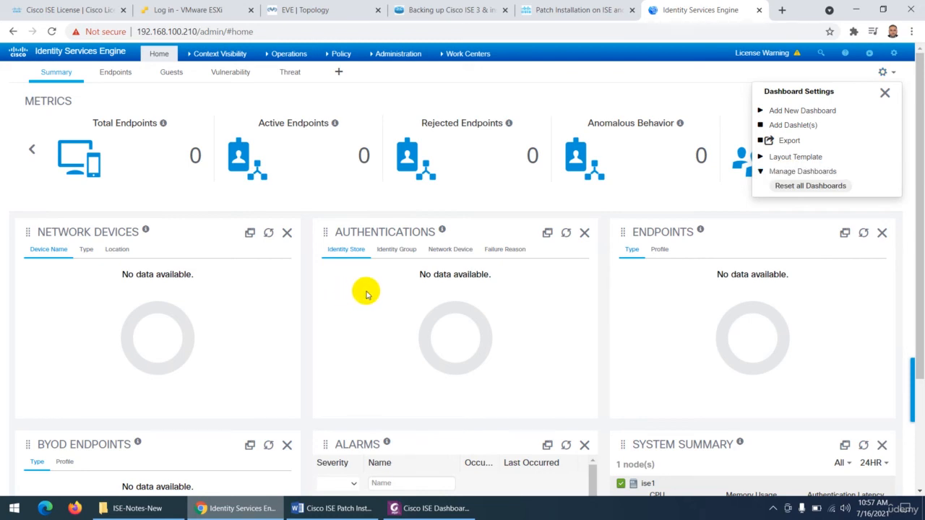
scroll(366, 294, "down", 2)
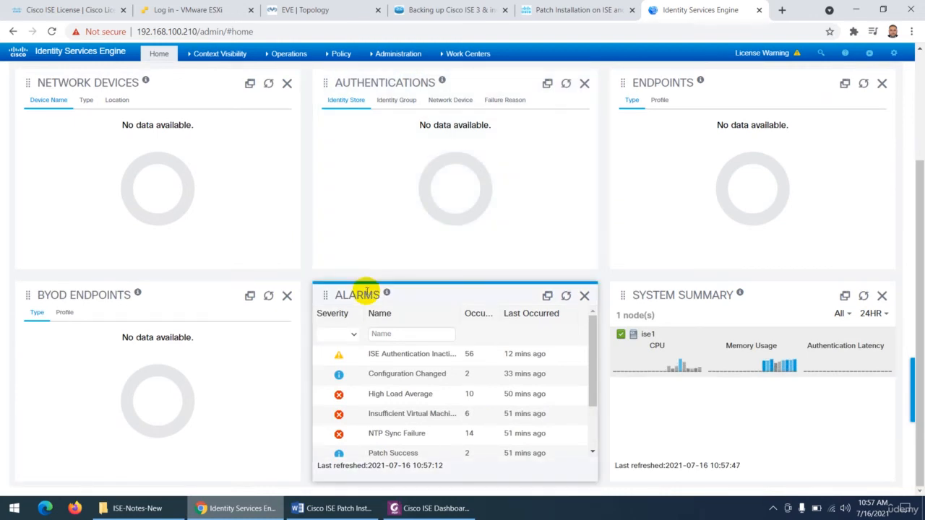
scroll(366, 292, "up", 2)
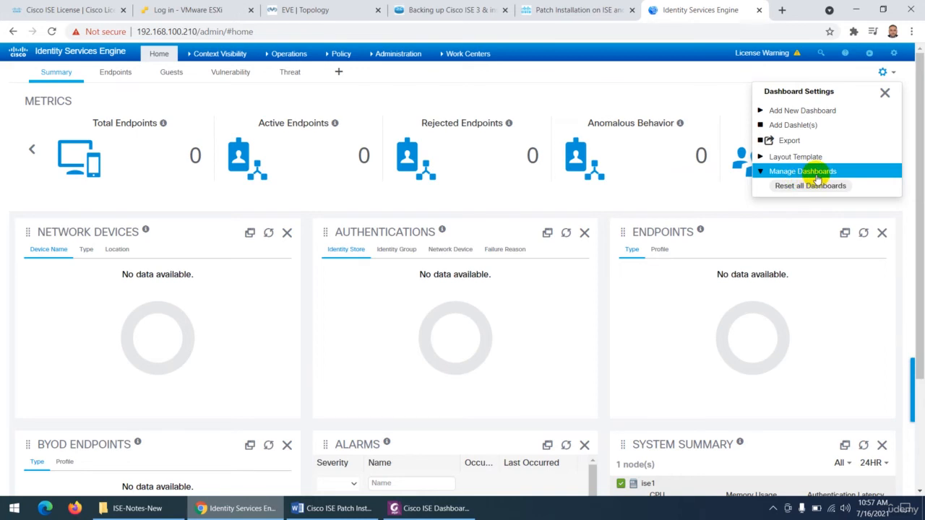
left_click(885, 94)
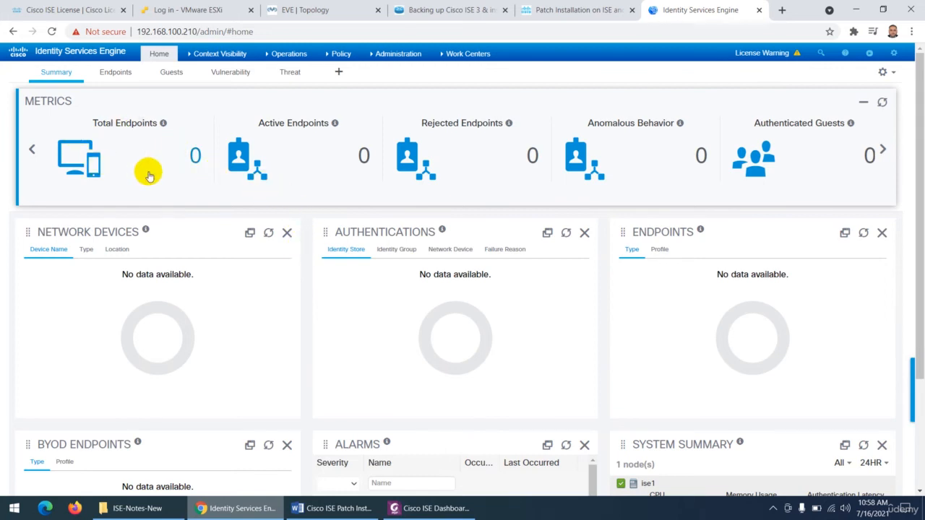
- Switch to the Cisco ISE Dashboard notes in Foxit PhantomPDF and highlight "last 24 hours" in the introduction paragraph
left_click(429, 508)
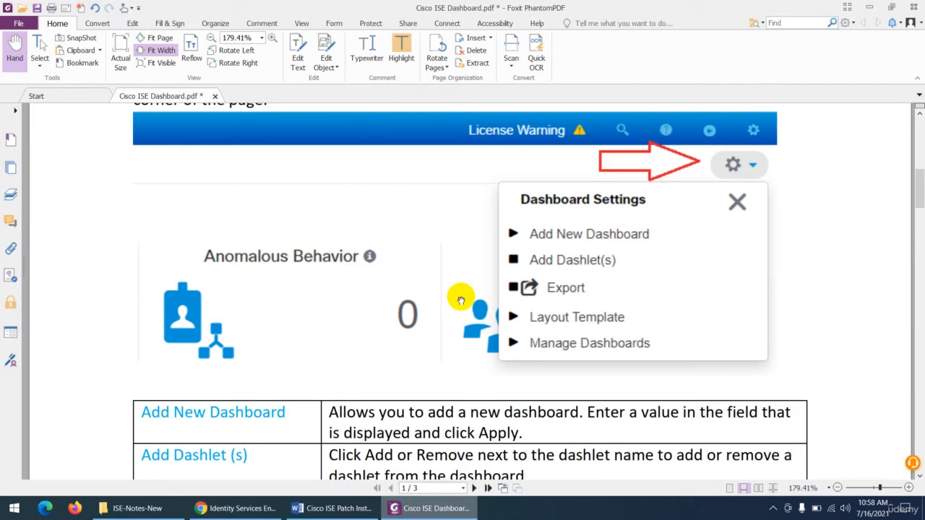
scroll(461, 300, "up", 6)
scroll(412, 330, "down", 2)
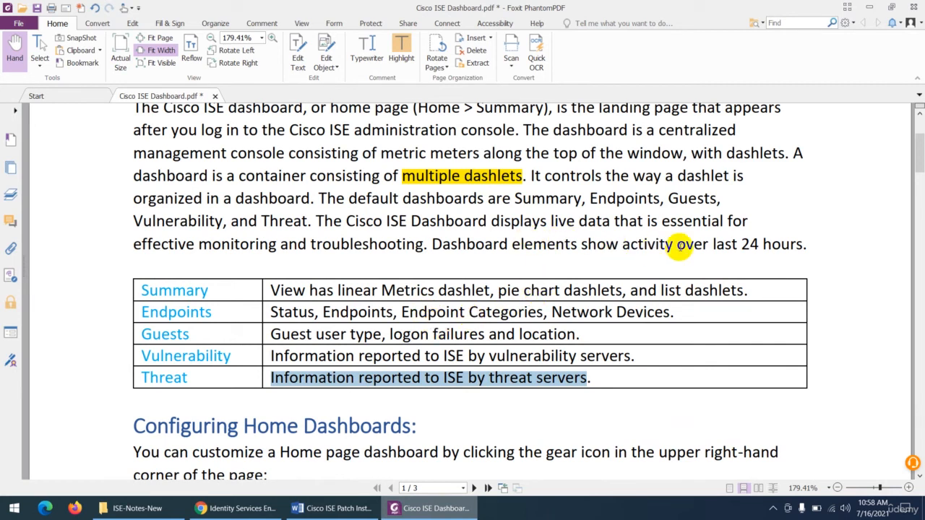
left_click_drag(712, 243, 798, 243)
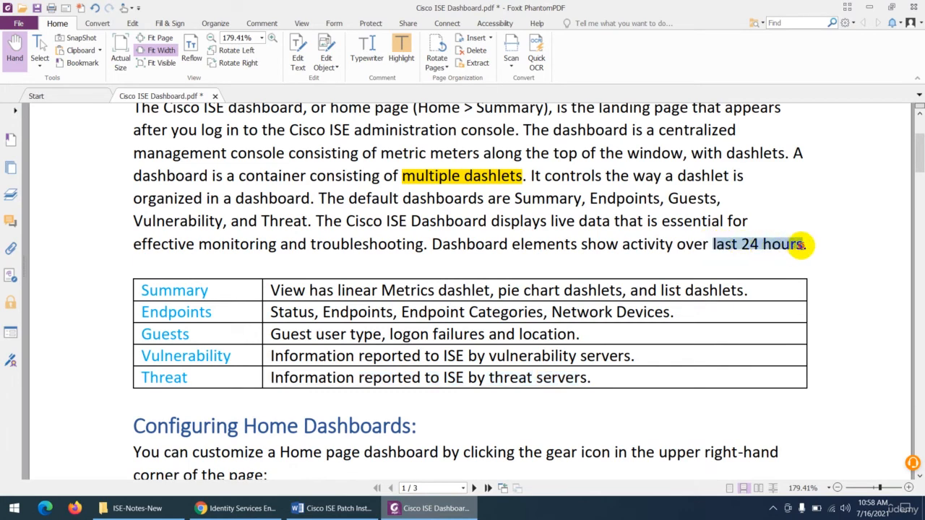
left_click(401, 51)
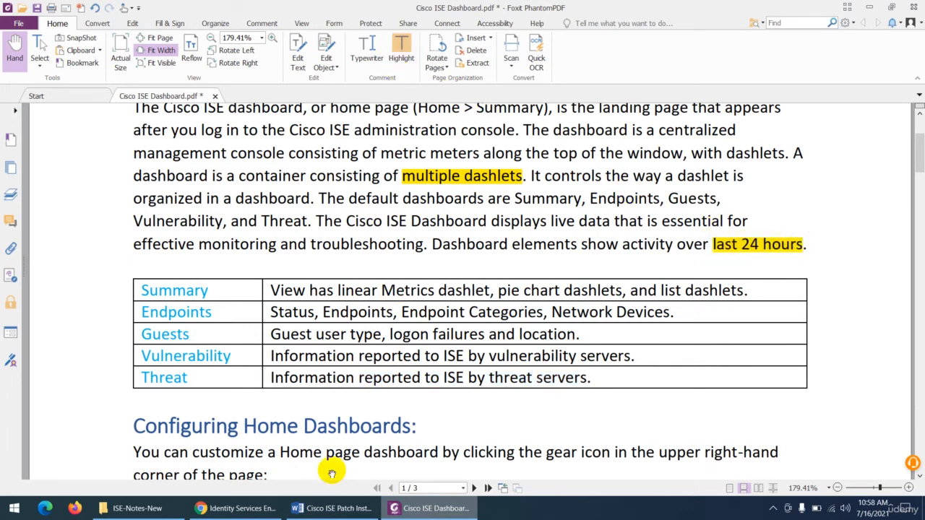
- Switch to the Cisco ISE portal in Chrome and look over the Metrics, Alarms and System Summary dashlets on the Summary dashboard
left_click(238, 508)
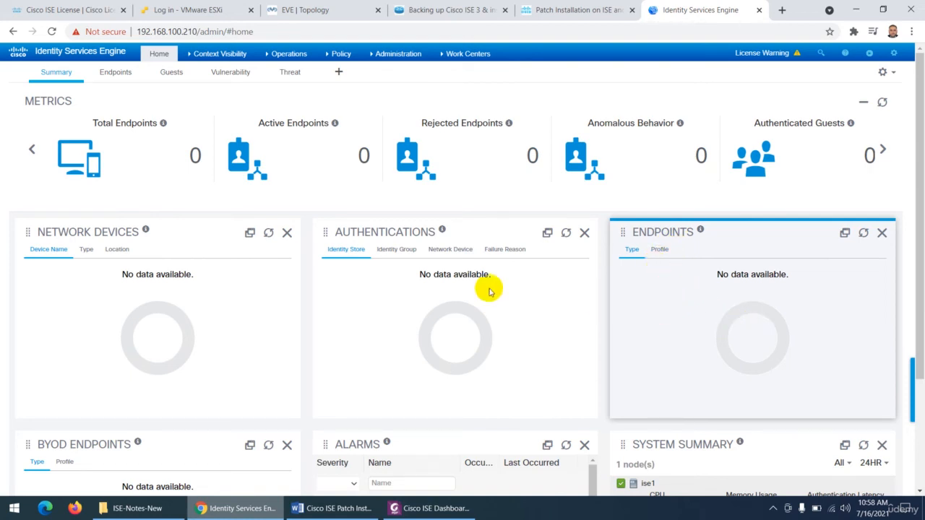
scroll(712, 361, "down", 2)
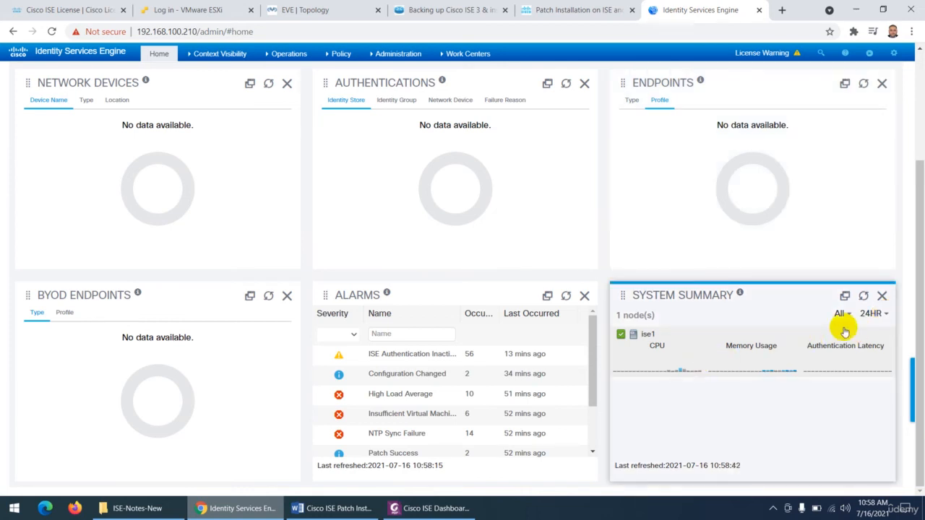
scroll(307, 328, "up", 2)
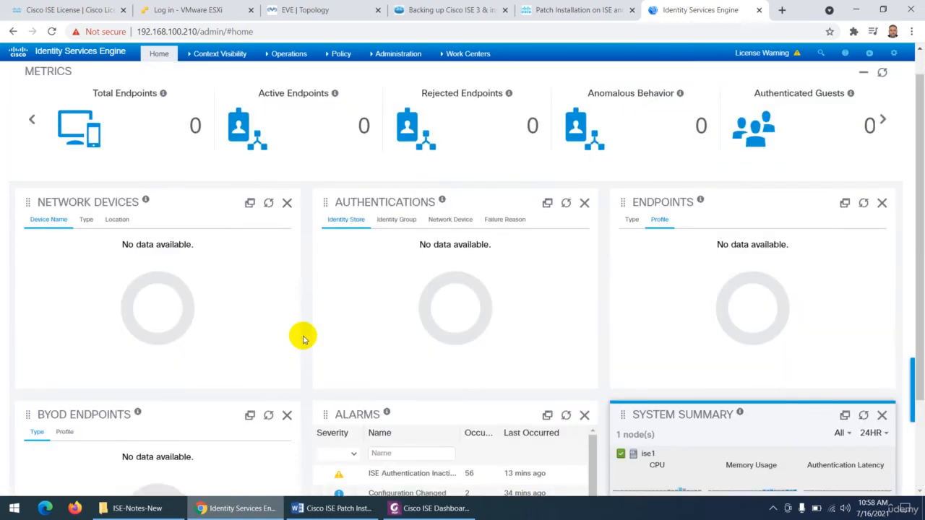
scroll(359, 354, "down", 1)
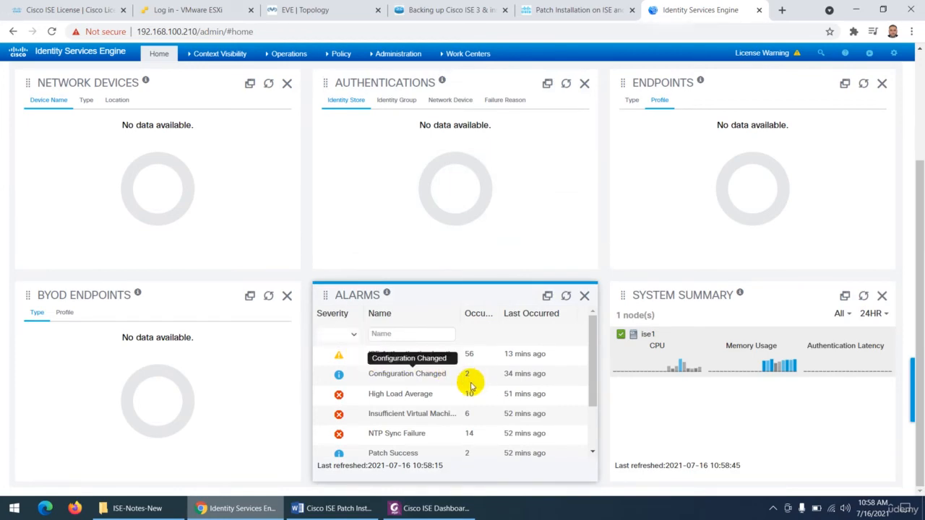
- Return to the notes in Foxit PhantomPDF and review the Configuring Home Dashboards section with its table of Dashboard Settings options
left_click(433, 508)
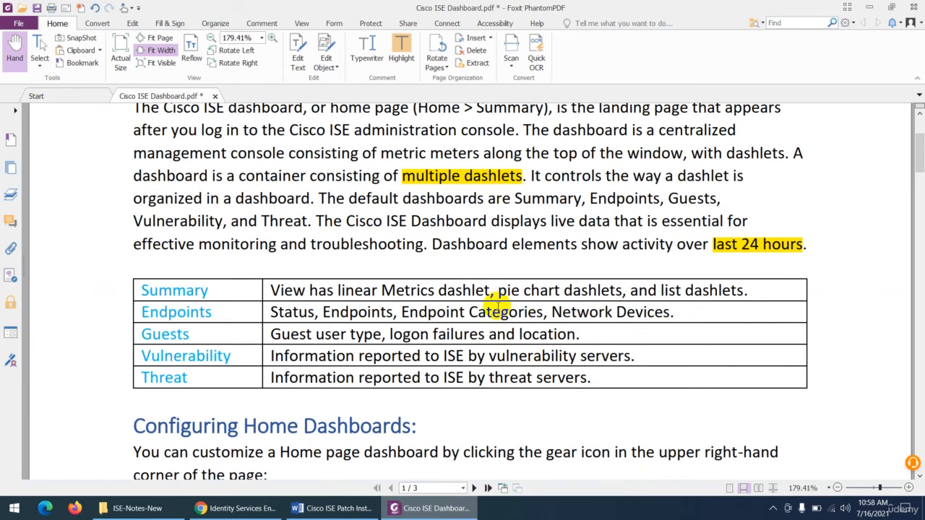
scroll(497, 306, "down", 5)
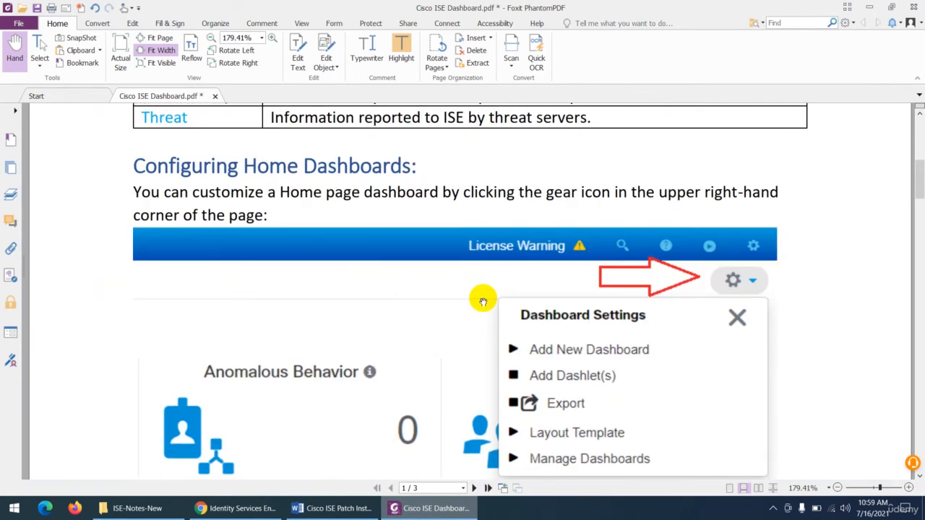
scroll(483, 300, "down", 1)
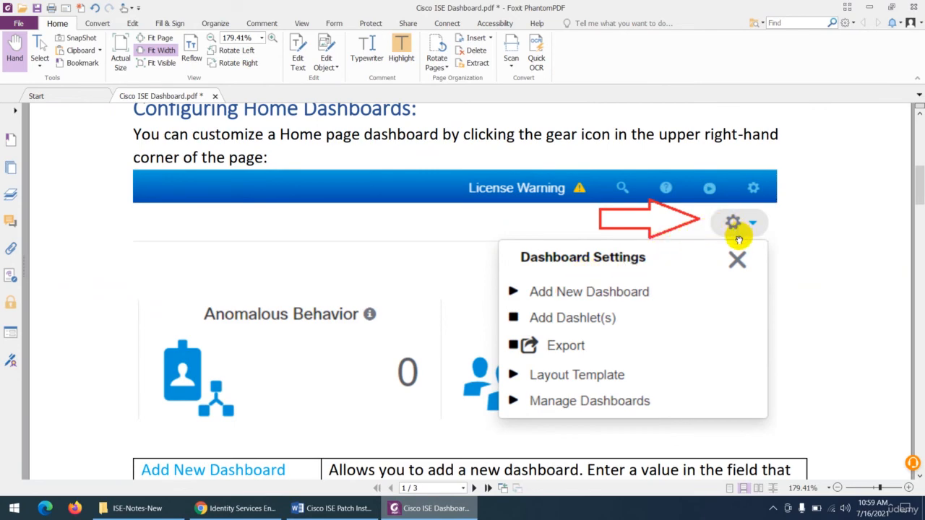
scroll(661, 279, "down", 2)
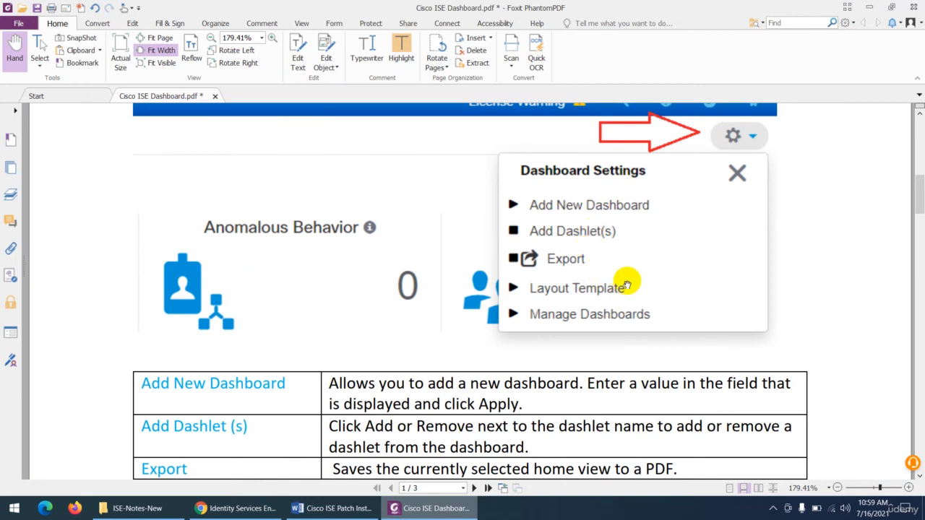
scroll(626, 285, "down", 1)
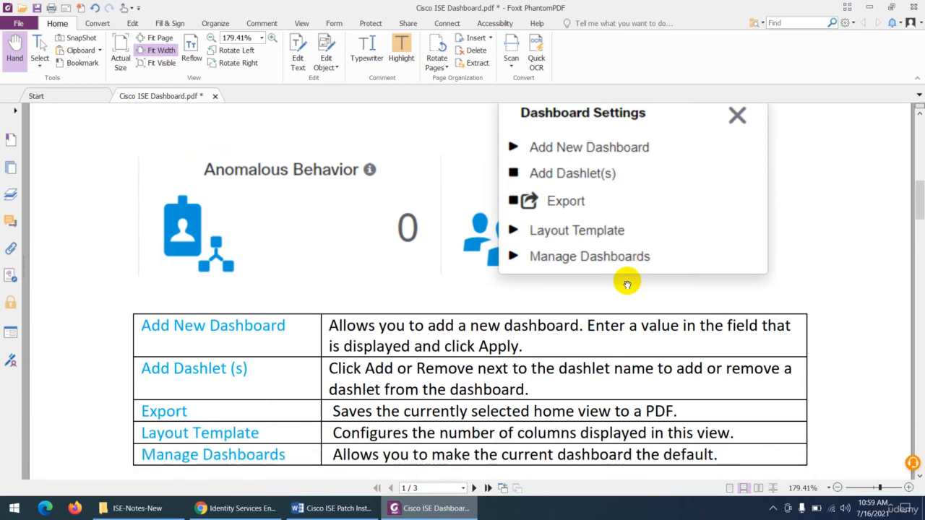
scroll(626, 284, "down", 2)
scroll(328, 259, "down", 2)
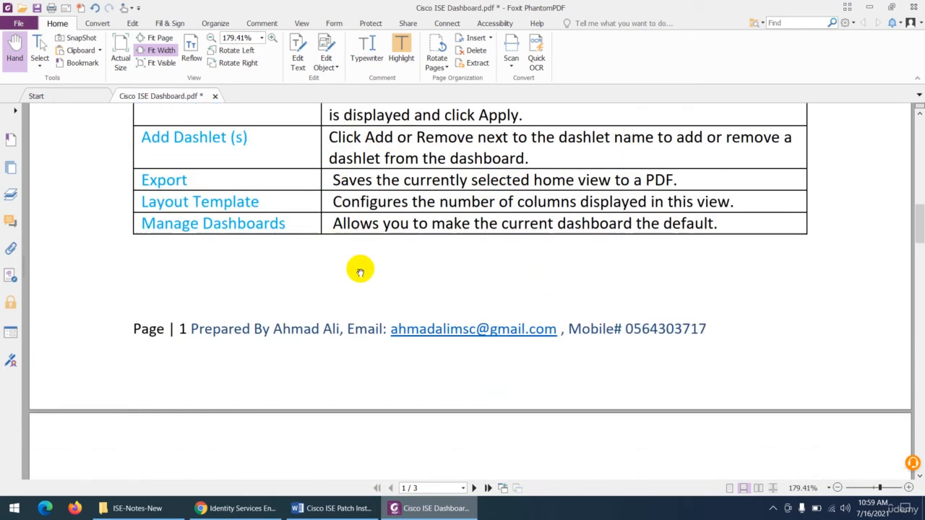
- Read the Dashlets, Metrics and System Summary sections on page 2 of the notes
scroll(359, 271, "down", 6)
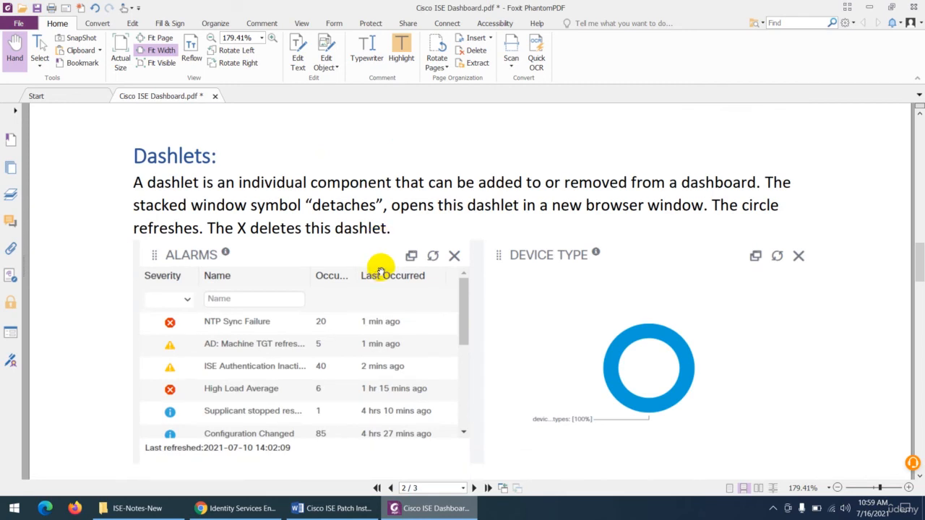
scroll(381, 272, "down", 1)
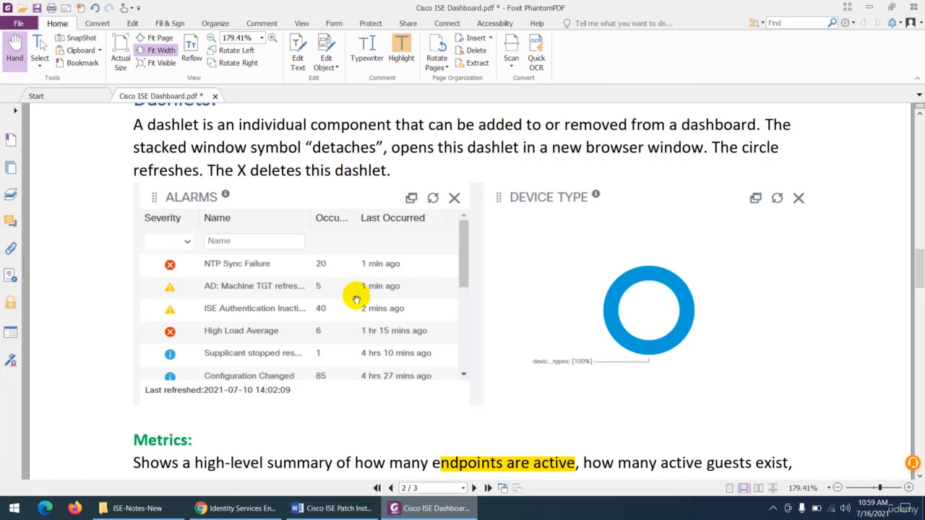
scroll(356, 298, "down", 8)
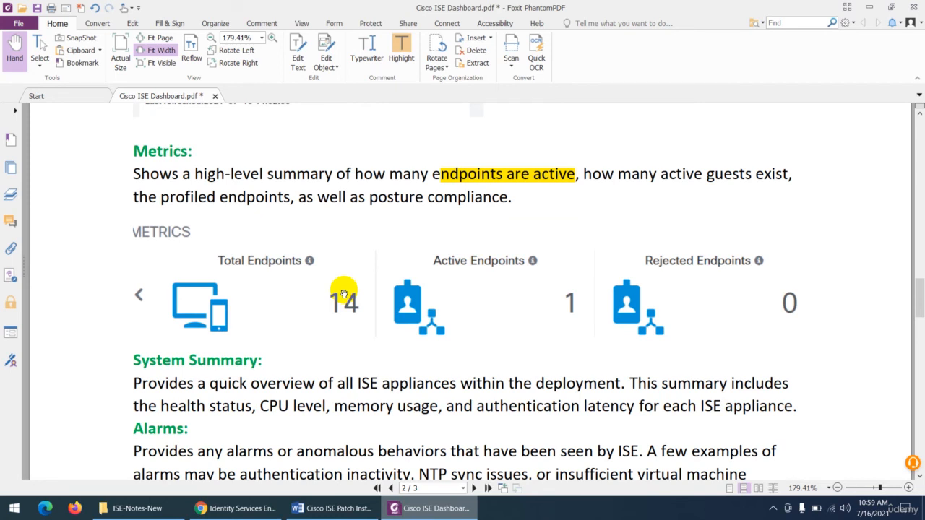
scroll(344, 294, "down", 6)
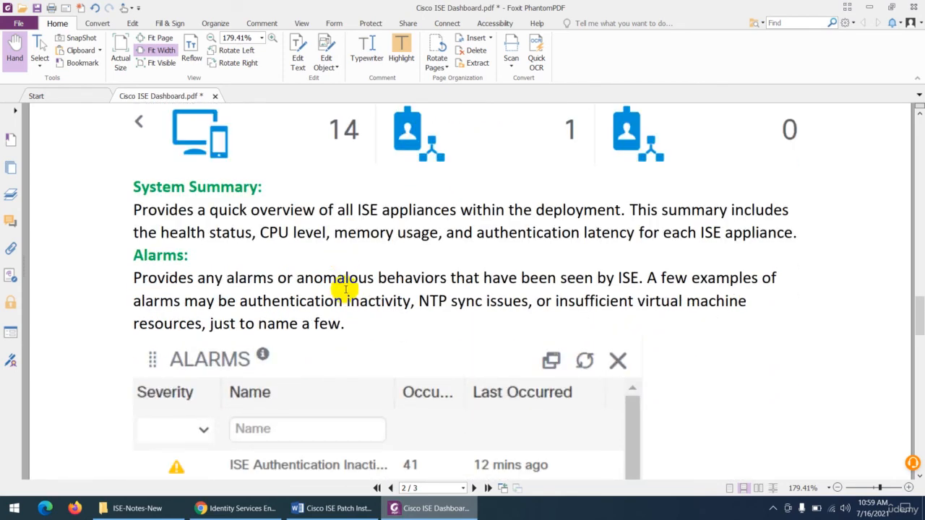
- Check the System Summary dashlet in the ISE portal in Chrome, and return to the Foxit PhantomPDF notes to read the Alarms section
left_click(238, 508)
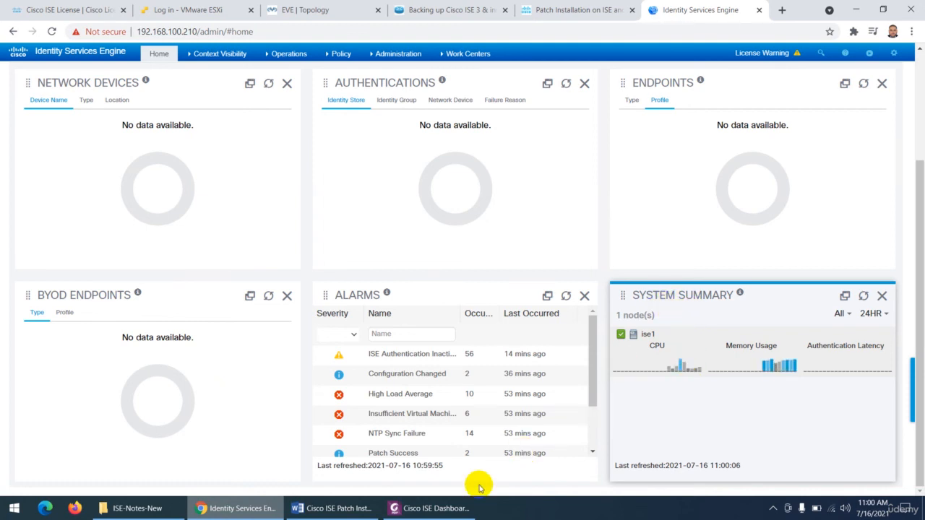
left_click(423, 507)
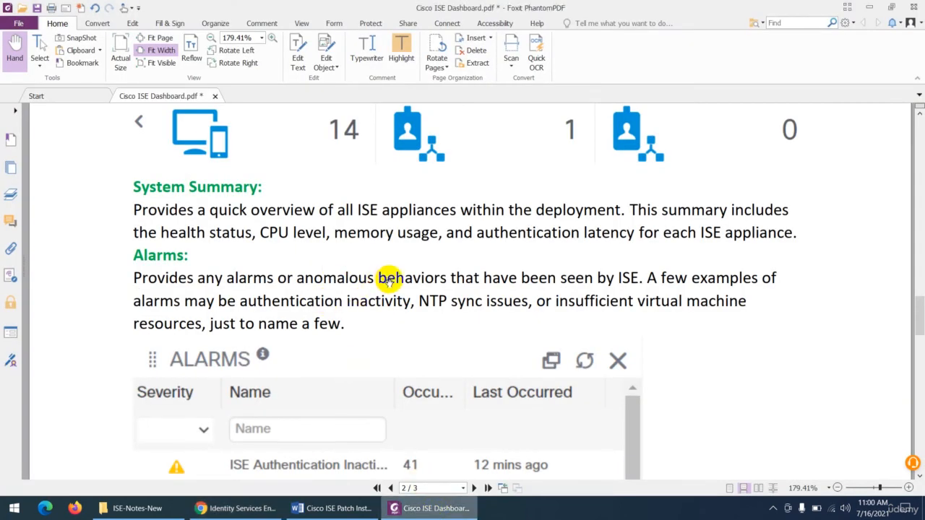
scroll(379, 278, "down", 3)
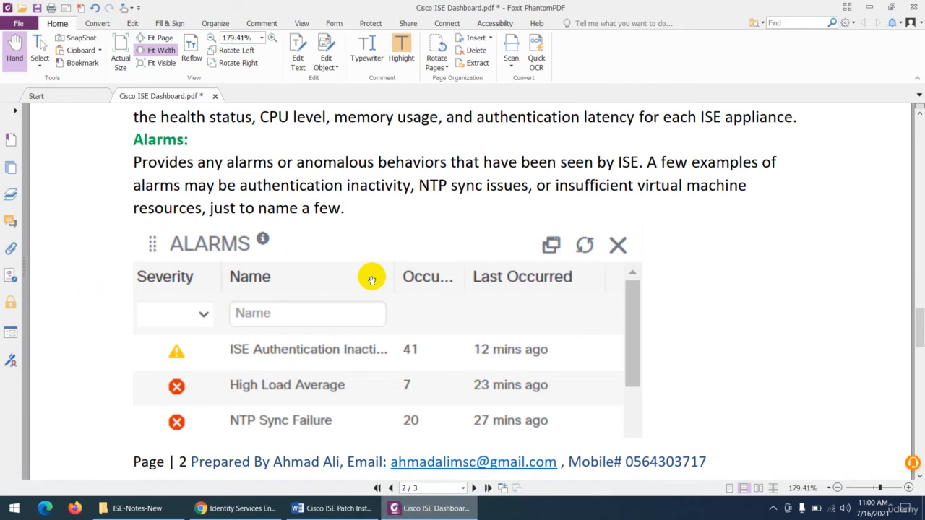
- Switch to the ISE portal in Chrome and filter the Alarms dashlet by Critical severity
left_click(235, 508)
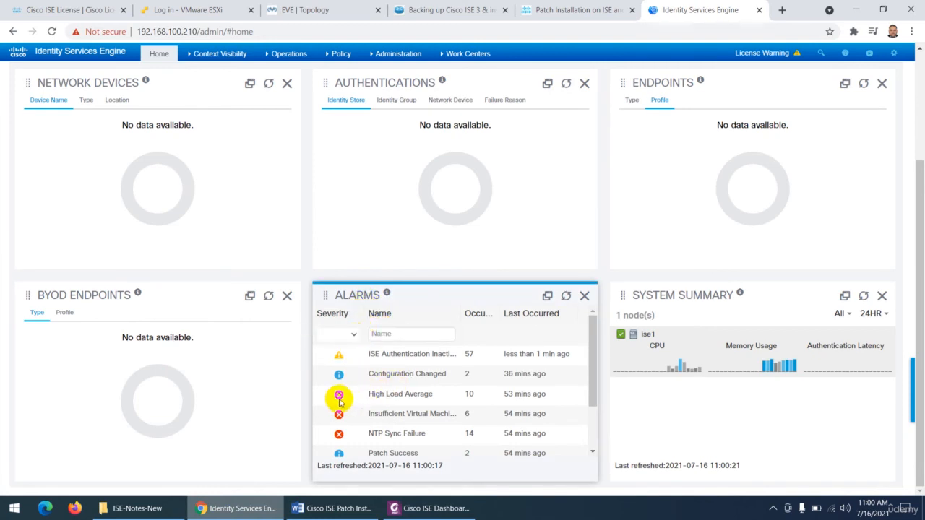
left_click(354, 335)
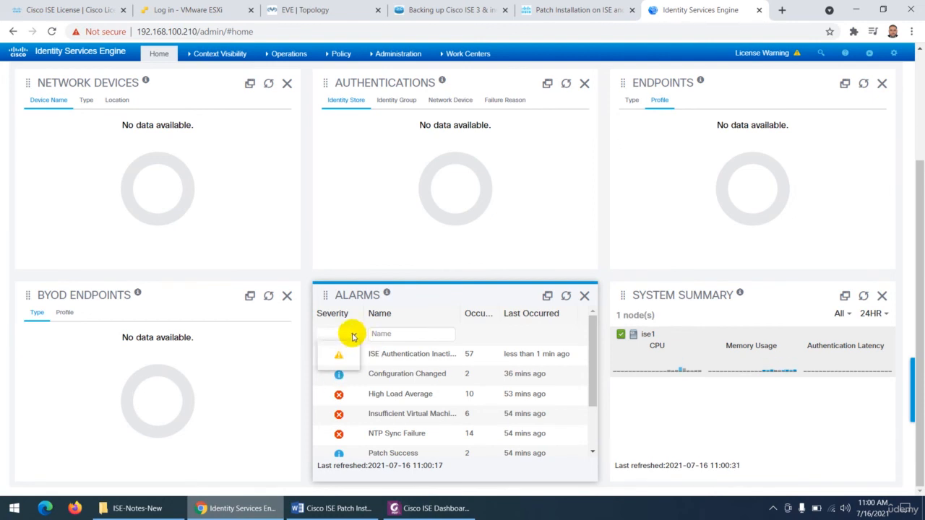
left_click(343, 351)
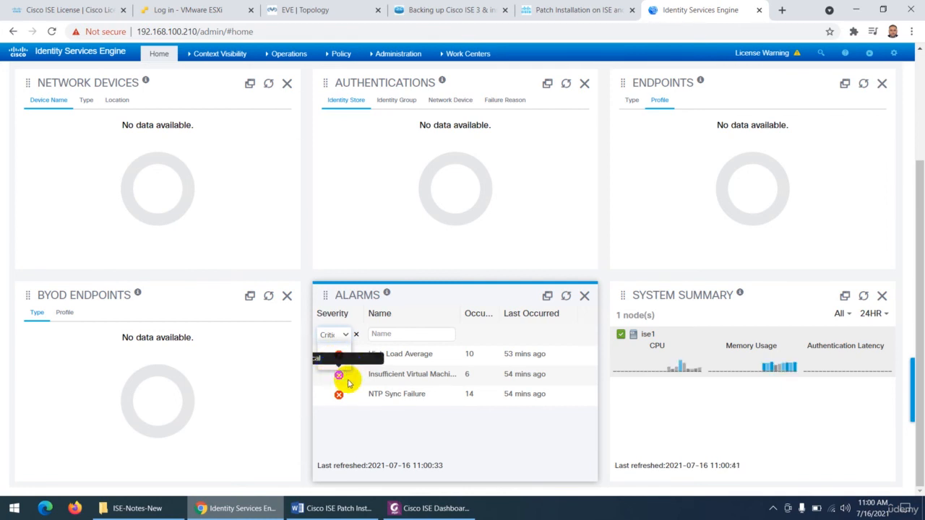
- Go back to the notes in Foxit PhantomPDF and read the Cisco ISE Administration Portal section covering menu drop-downs and top-right menu icons
left_click(426, 508)
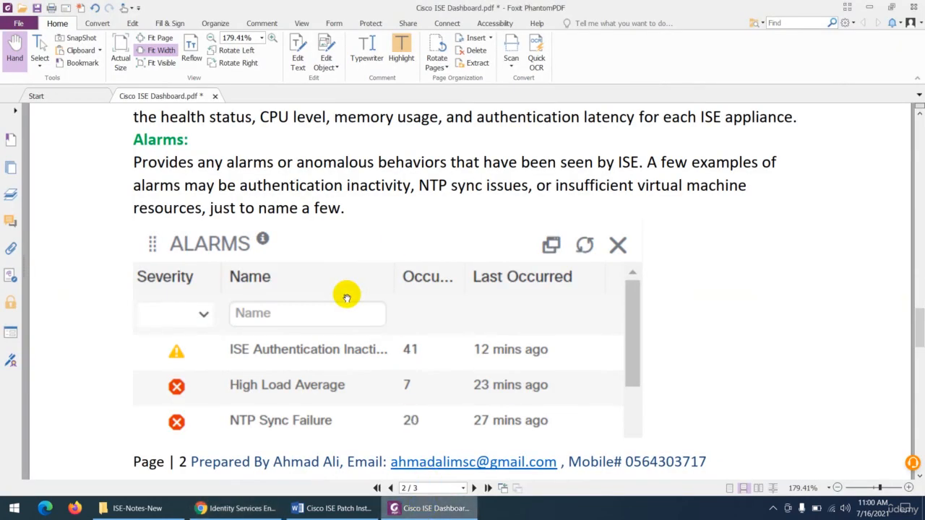
scroll(347, 295, "down", 1)
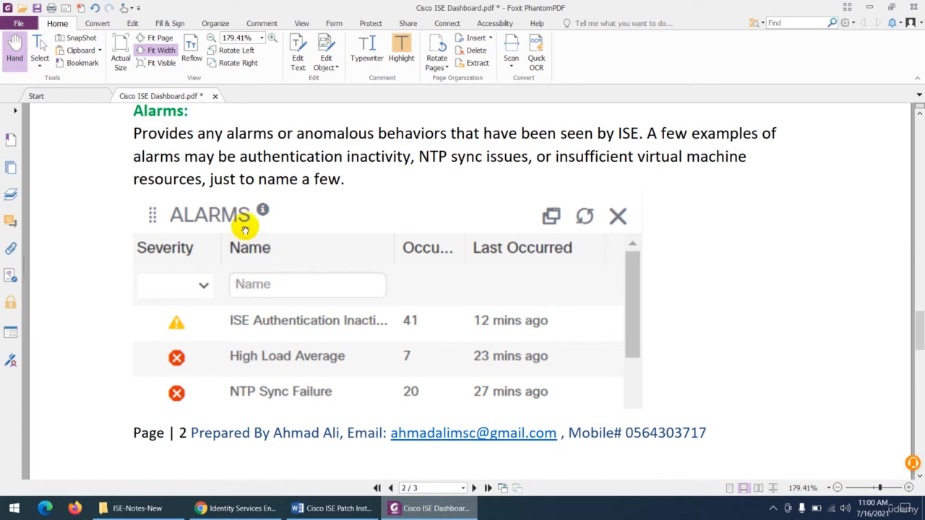
scroll(309, 294, "down", 12)
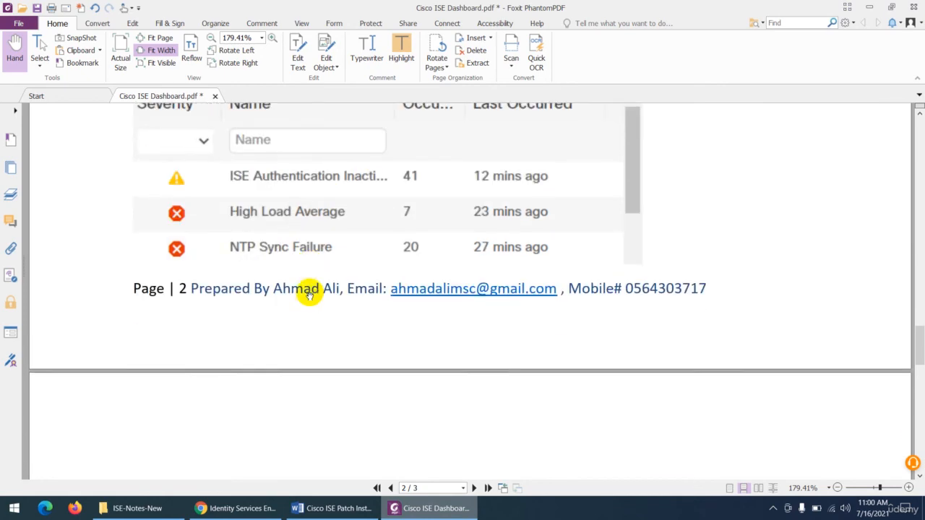
scroll(309, 296, "down", 2)
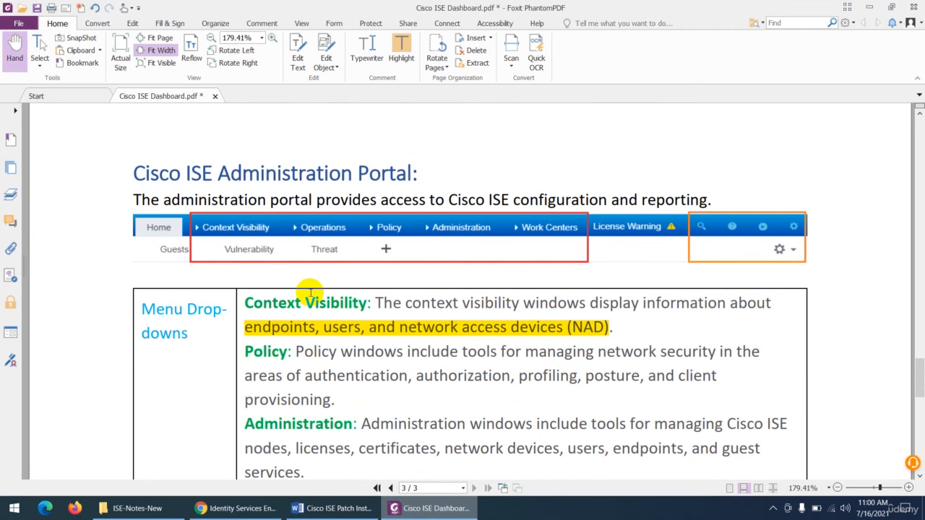
scroll(309, 292, "down", 2)
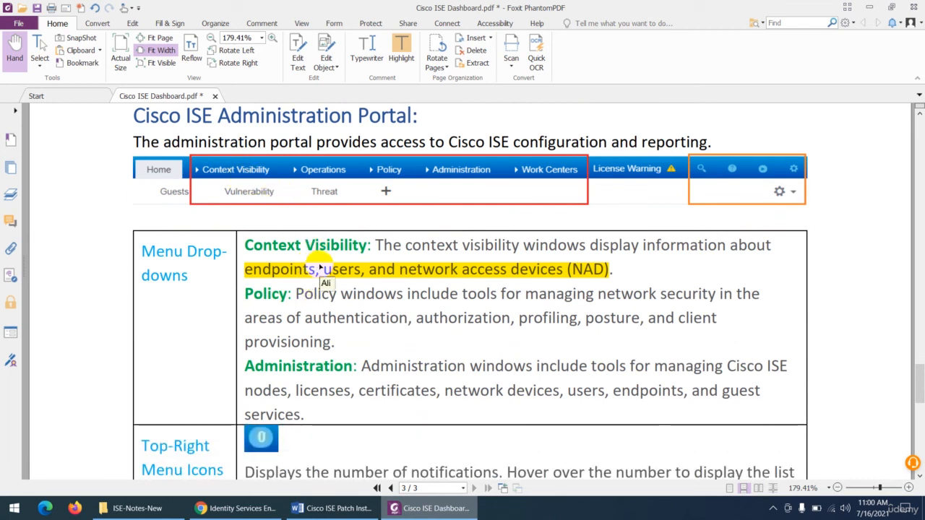
scroll(319, 267, "down", 6)
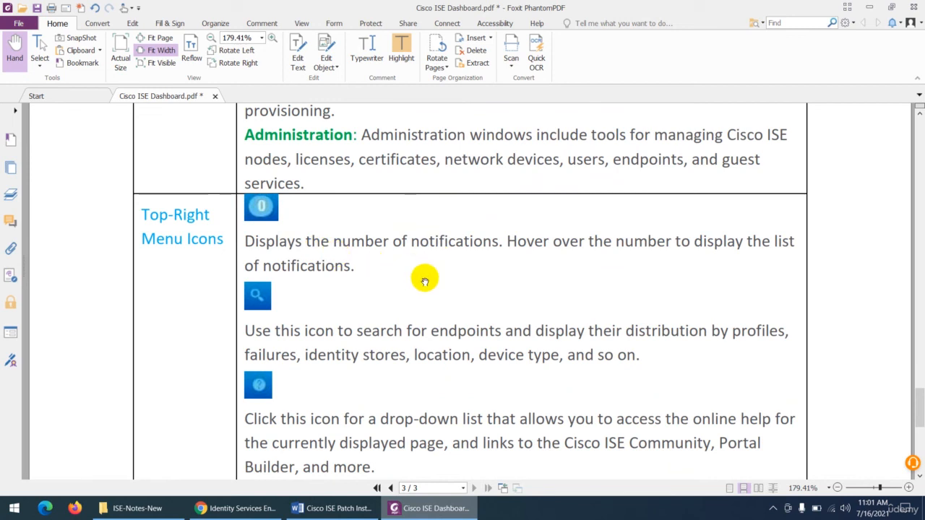
scroll(425, 280, "down", 2)
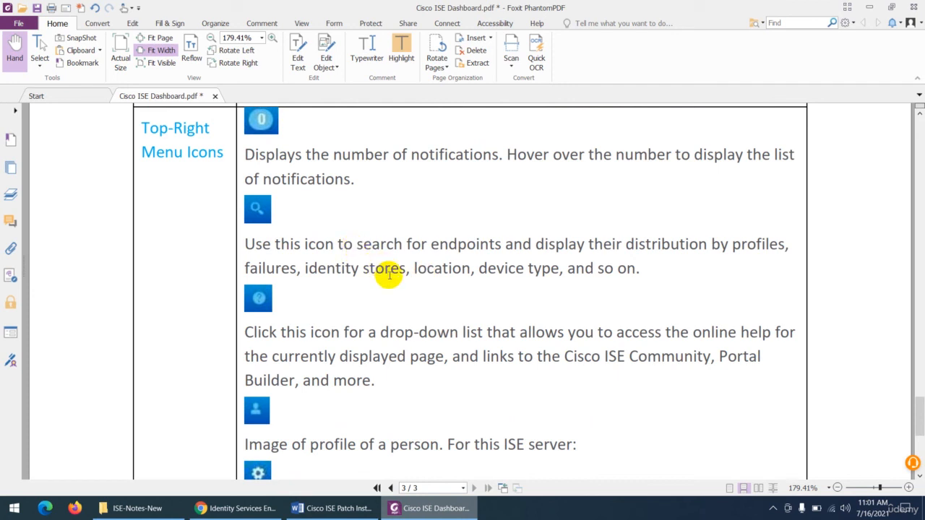
scroll(388, 273, "down", 2)
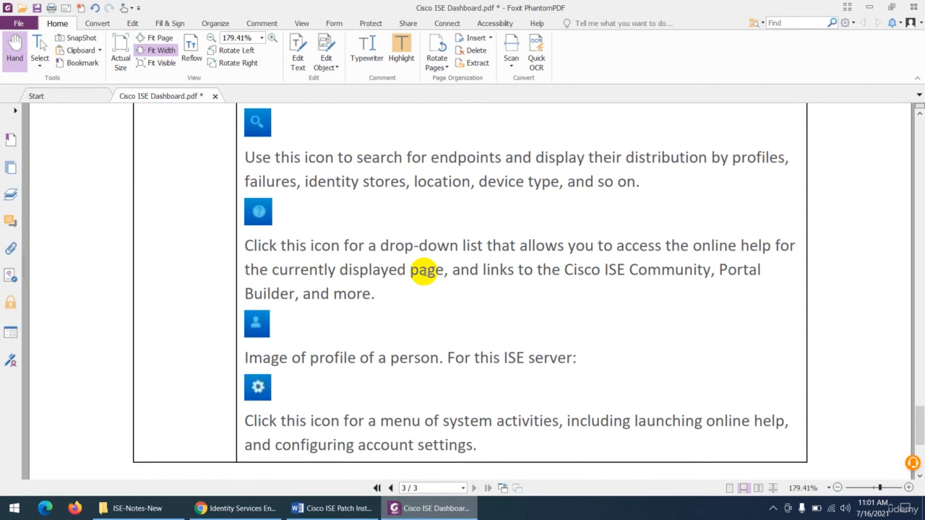
scroll(422, 268, "down", 2)
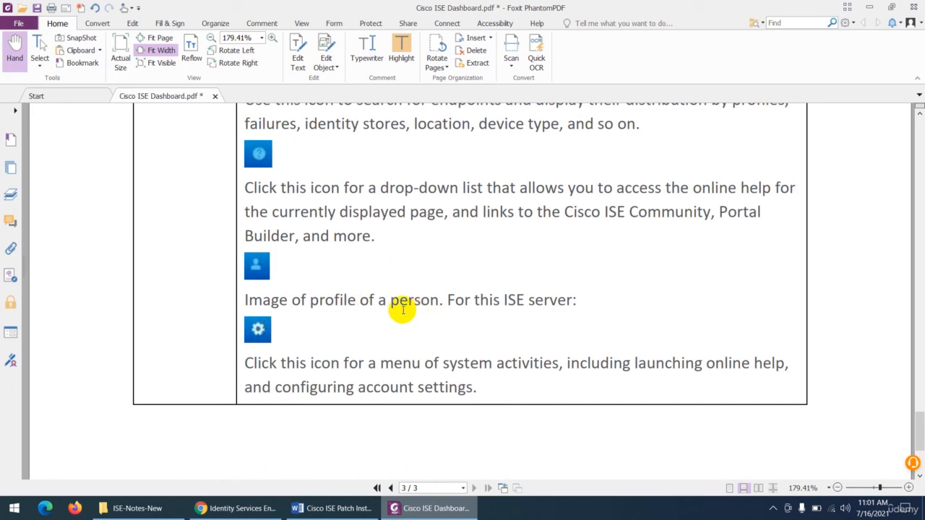
scroll(368, 299, "down", 3)
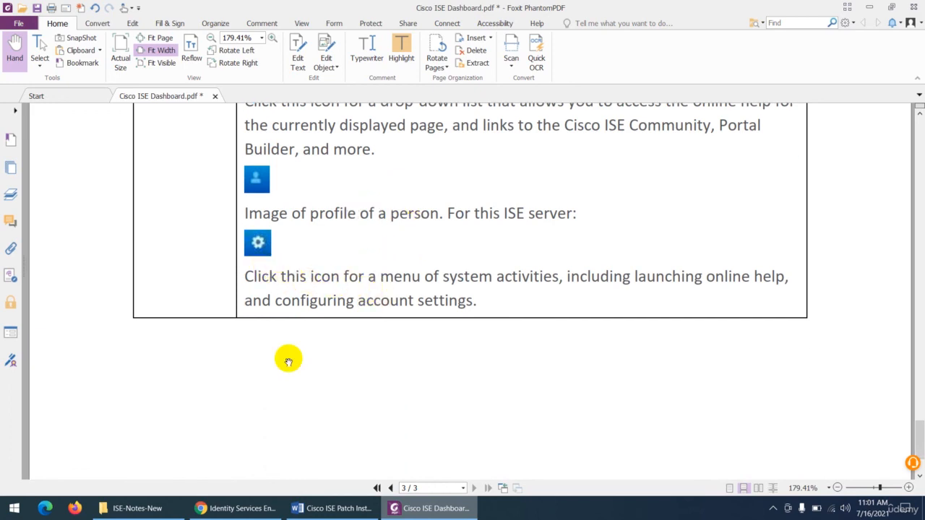
- View the system activities menu in the ISE portal in Chrome, and return to the notes in Foxit PhantomPDF
left_click(233, 508)
left_click(893, 52)
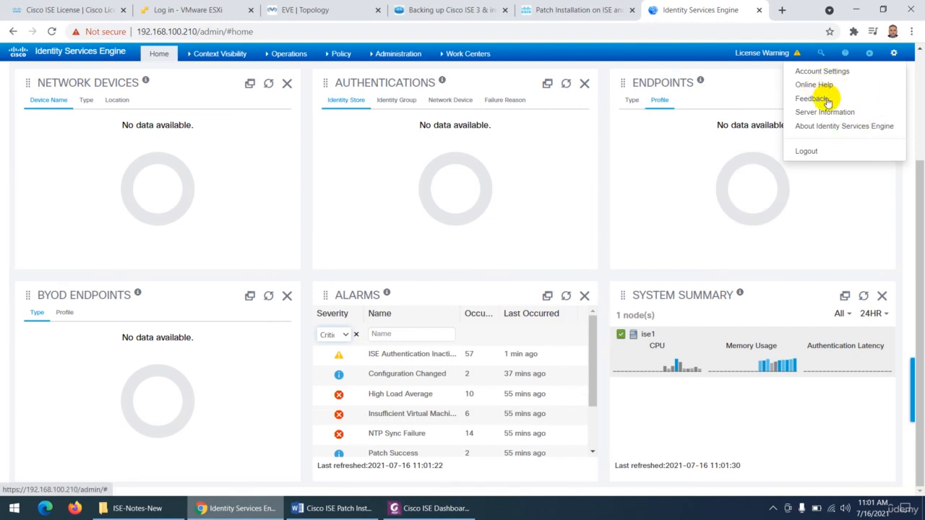
left_click(419, 498)
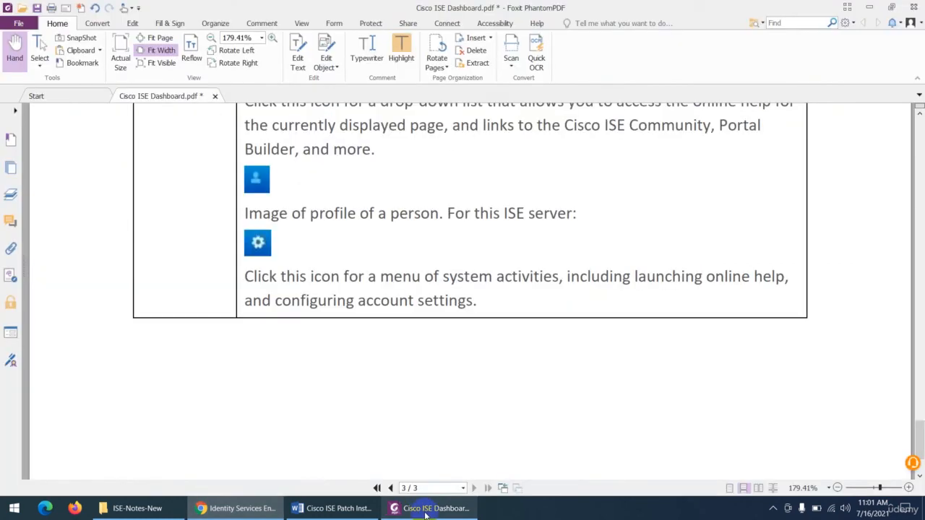
- Skim back through the notes from the menu icons table to the Configuring Home Dashboards section
scroll(361, 341, "down", 3)
scroll(361, 342, "up", 6)
scroll(361, 344, "up", 12)
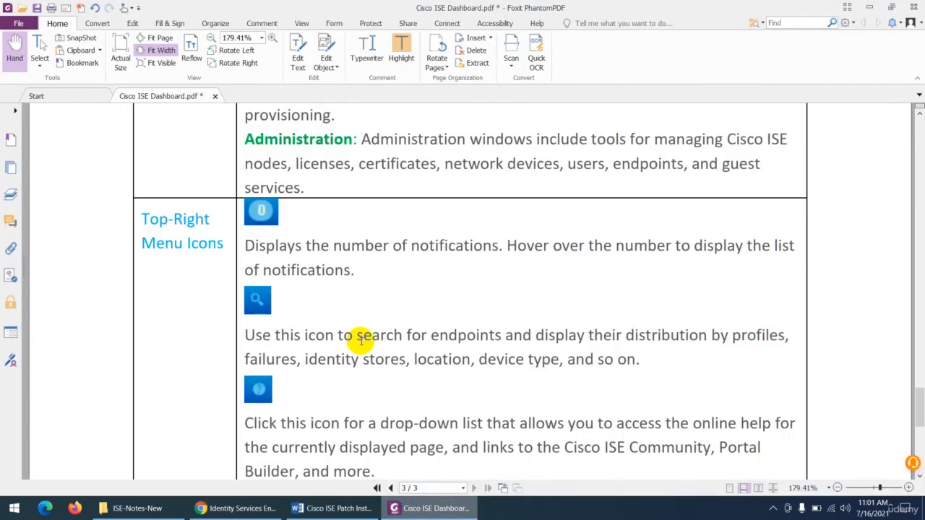
scroll(361, 344, "up", 15)
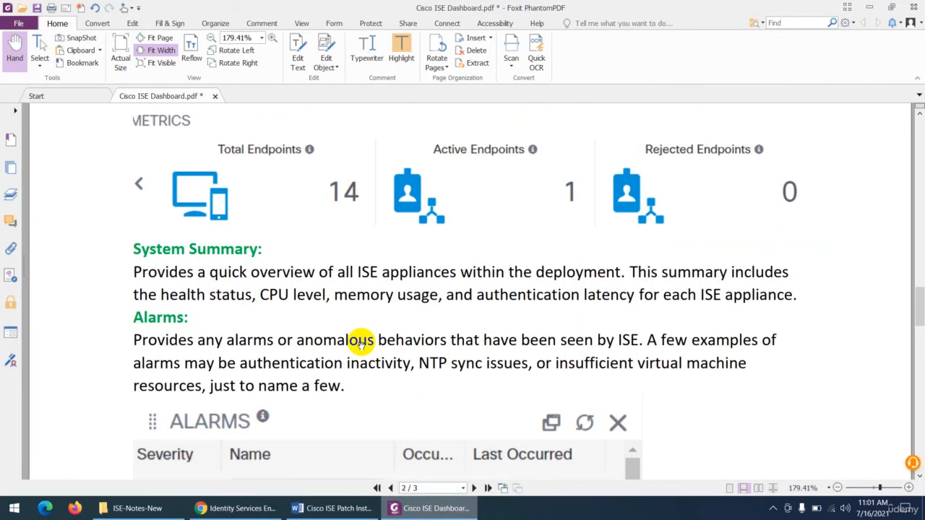
scroll(361, 344, "up", 12)
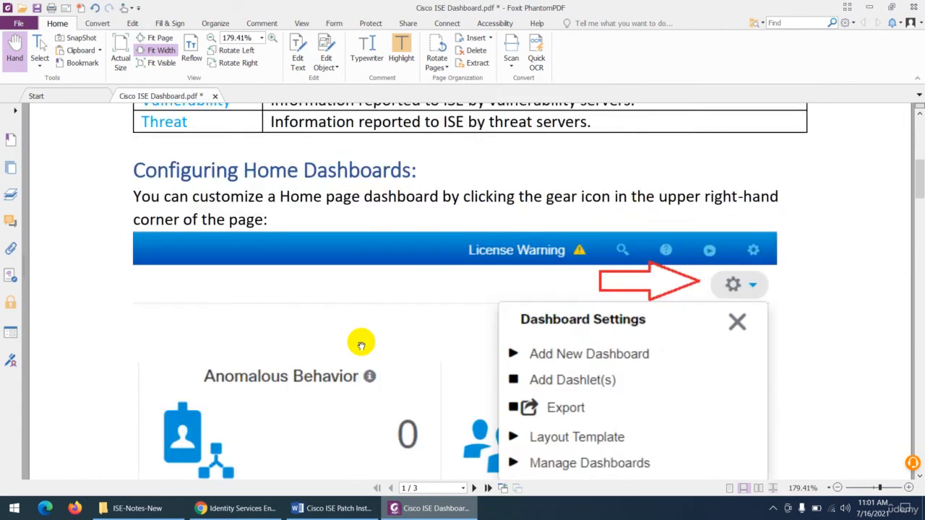